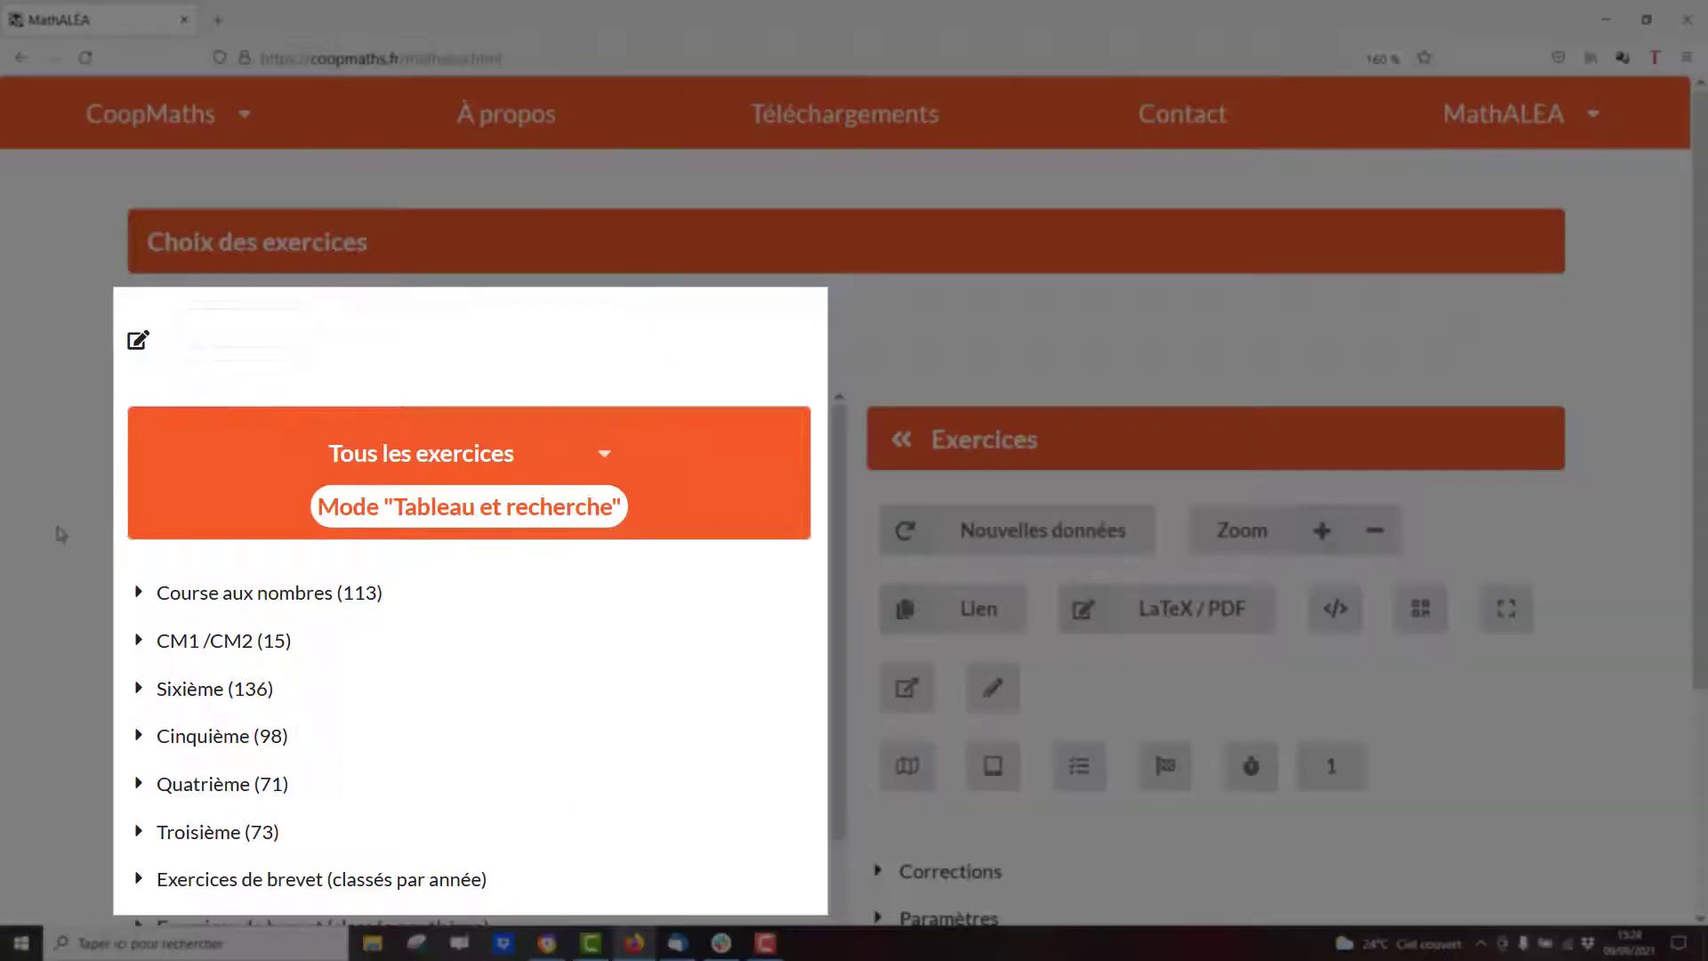
Step: Expand the Cinquième level and add exercises 5G10-1, 5G11 and 5G11-1 from 5G1 - Symétries to the selection
{"action": "scroll", "coordinate": [58, 532], "scroll_direction": "down", "scroll_amount": 3}
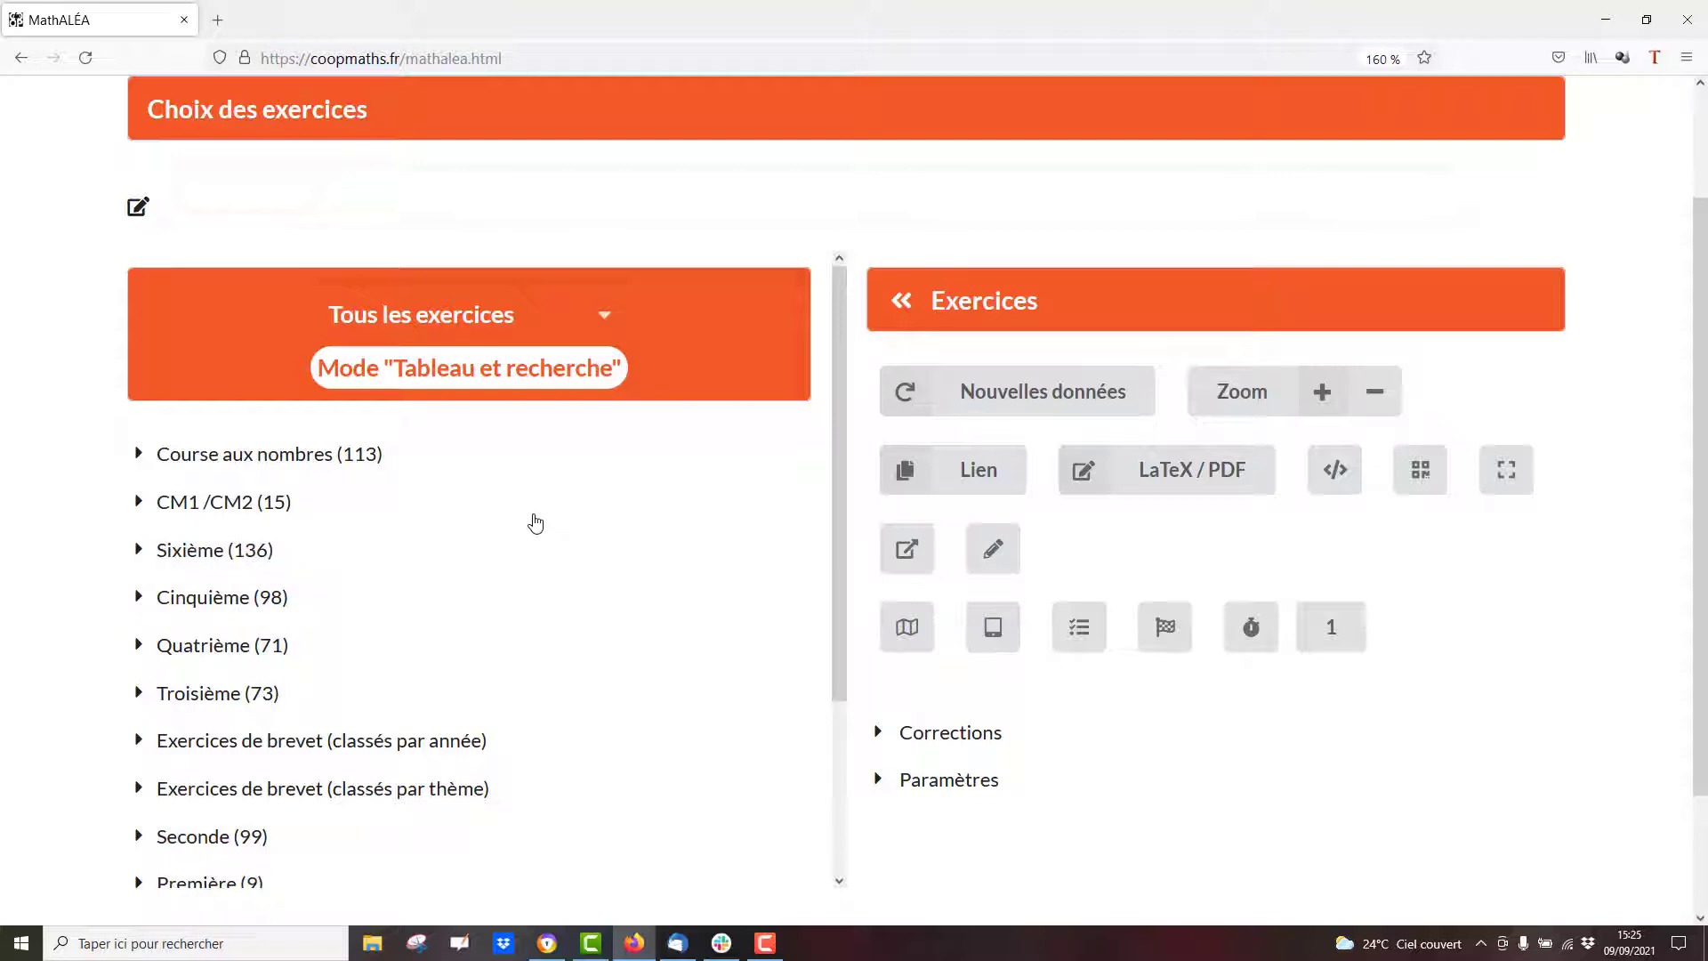
{"action": "left_click", "coordinate": [203, 600]}
{"action": "scroll", "coordinate": [203, 602], "scroll_direction": "down", "scroll_amount": 8}
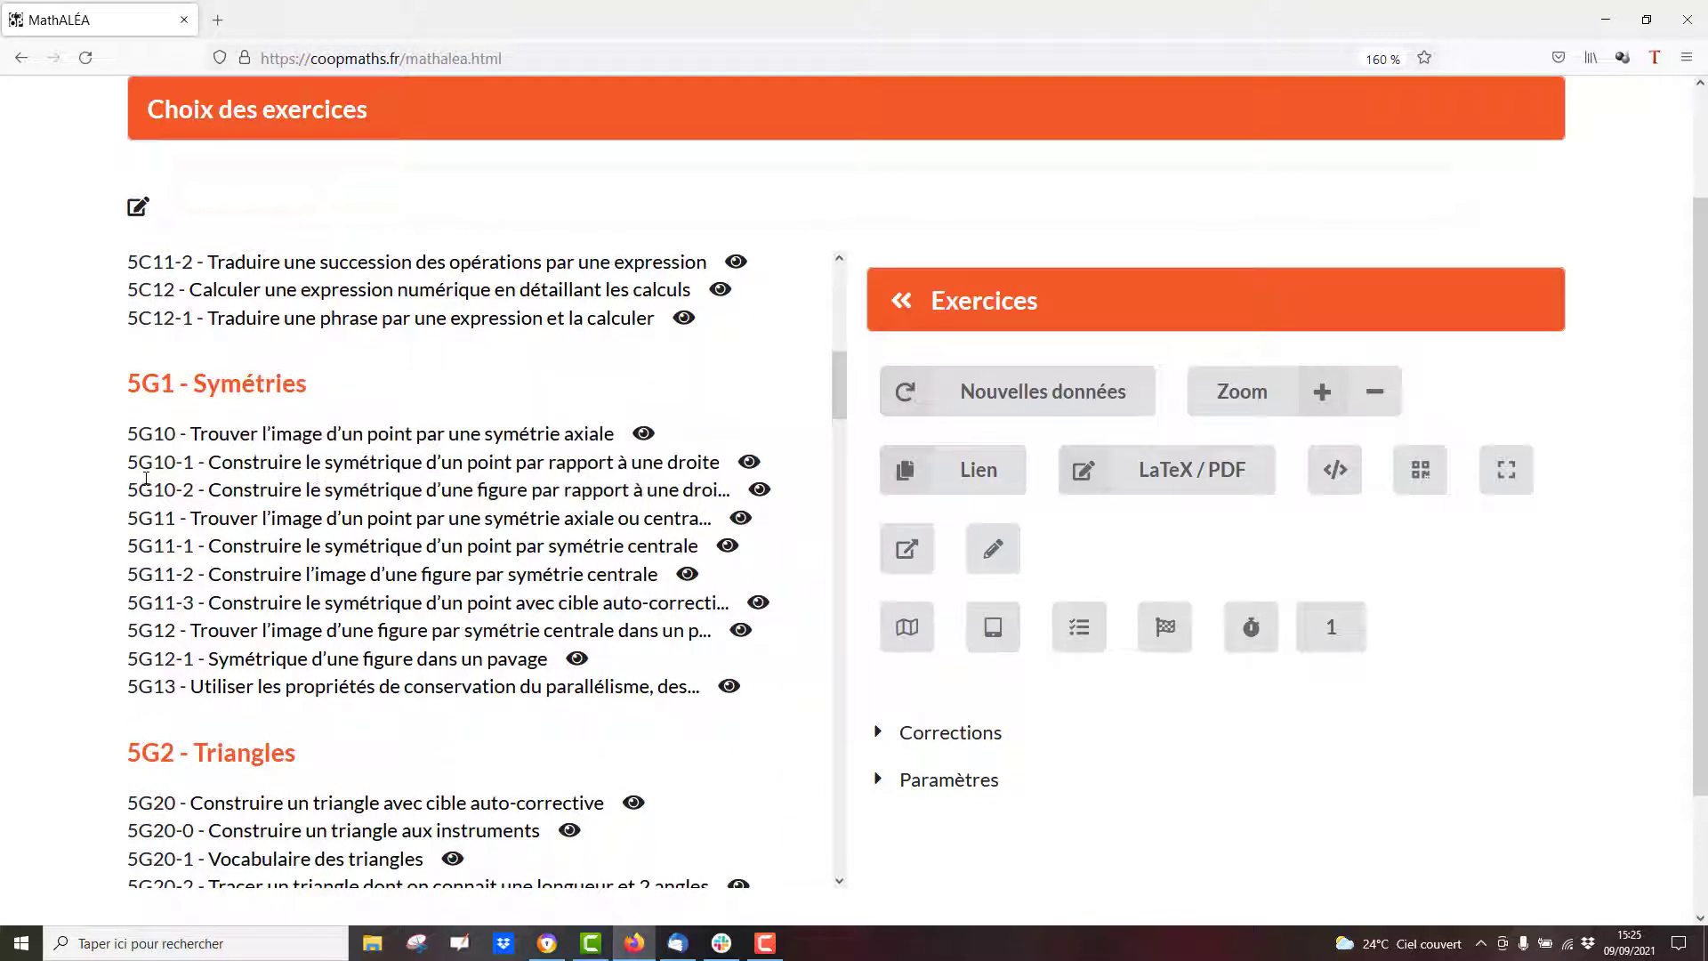
{"action": "left_click", "coordinate": [231, 462]}
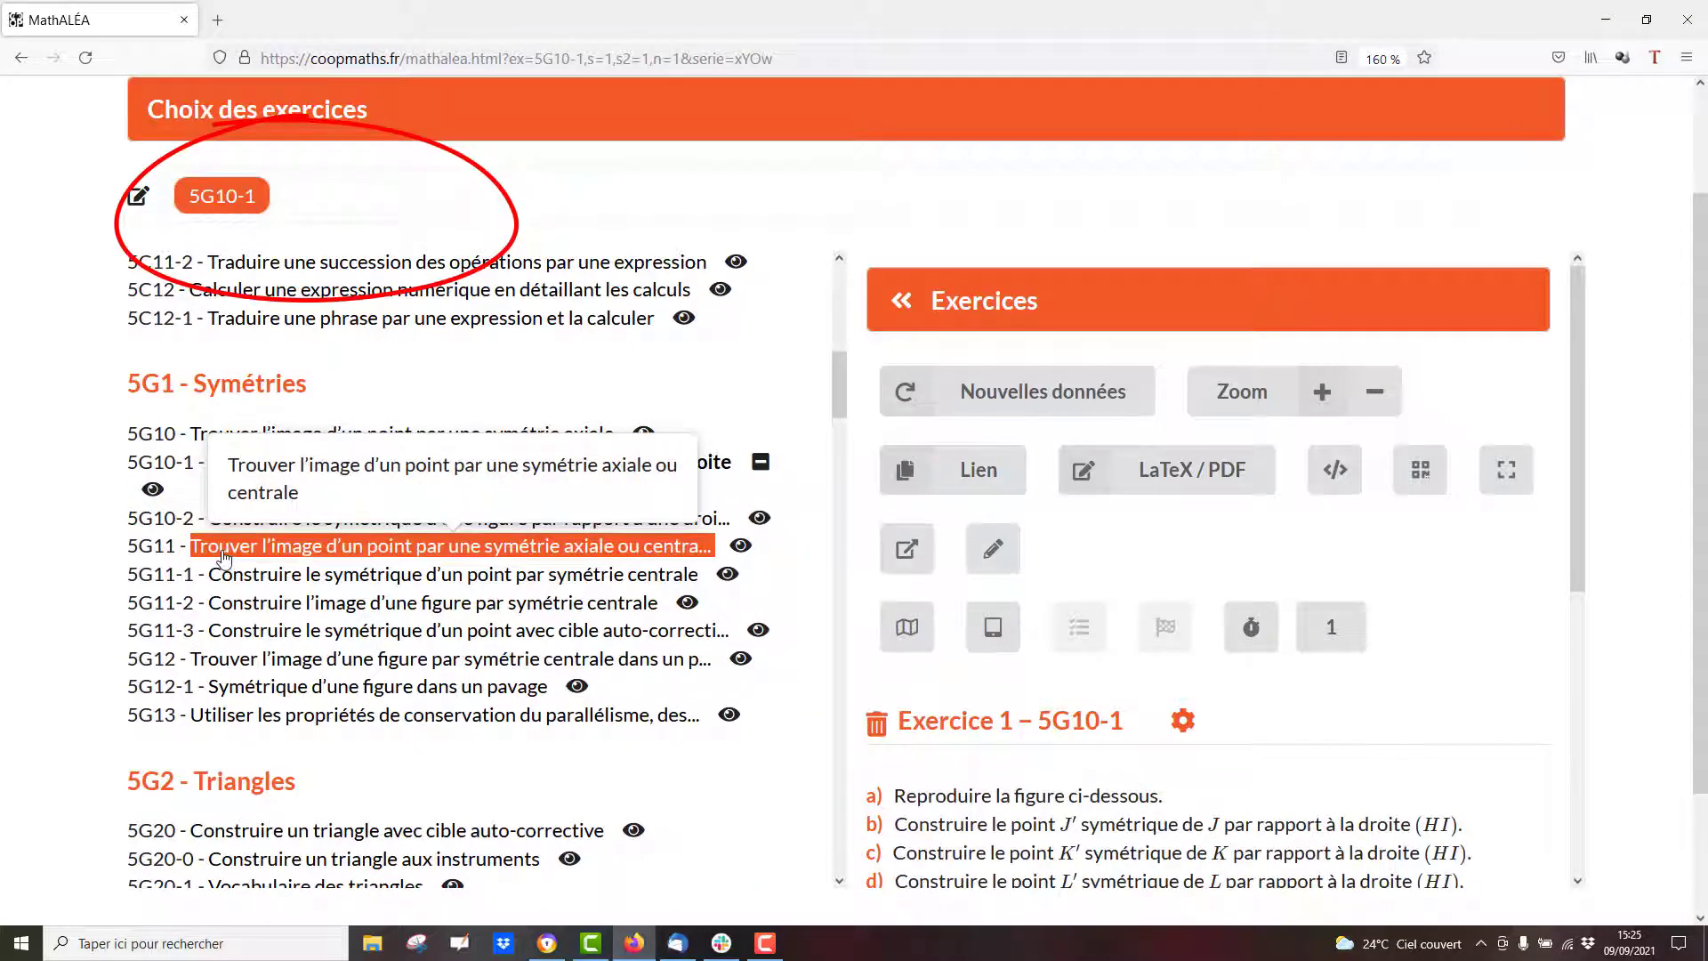
{"action": "left_click", "coordinate": [225, 556]}
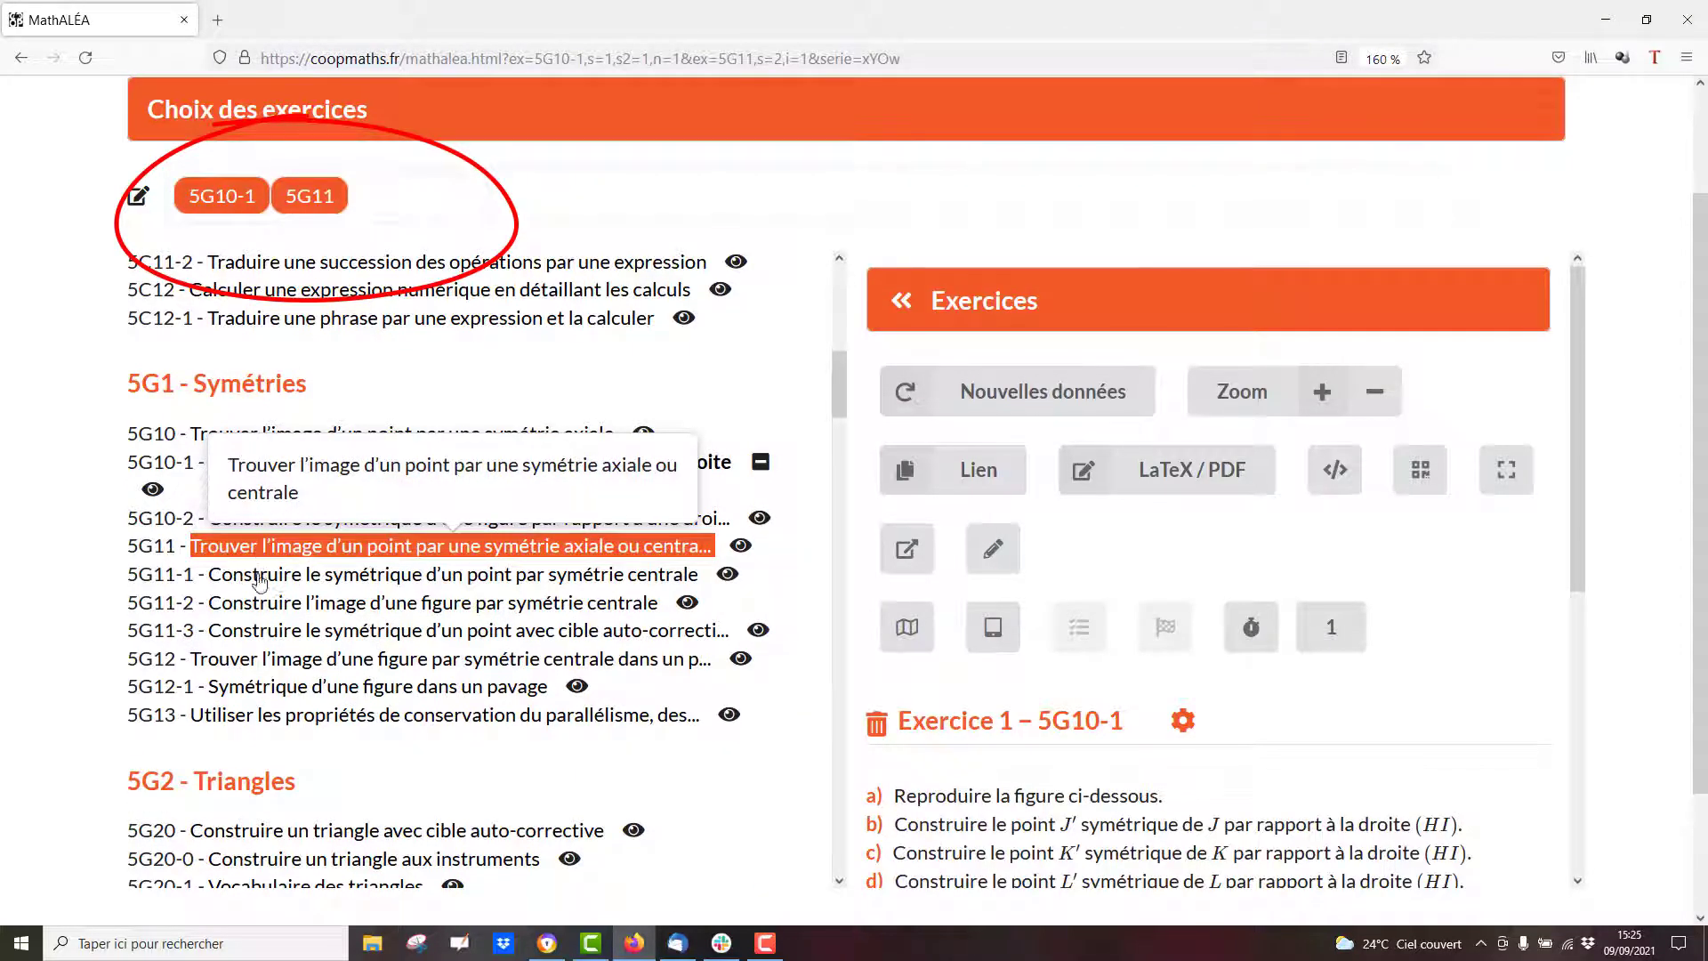
{"action": "left_click", "coordinate": [245, 614]}
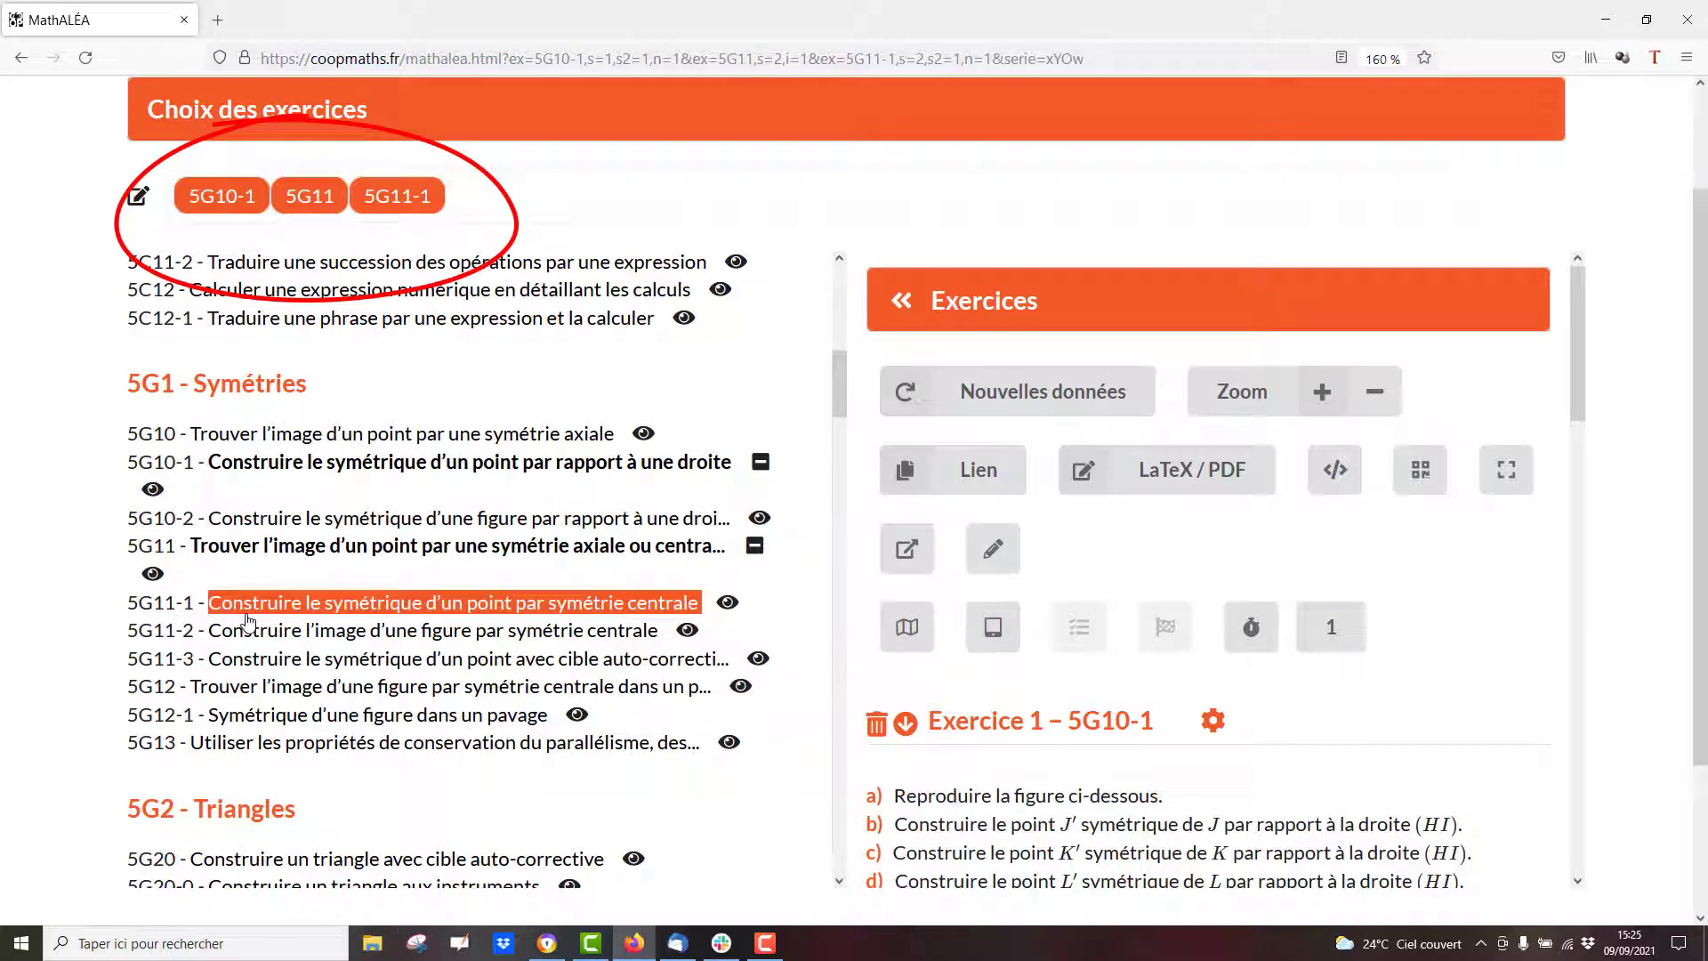
Step: Delete the second exercise, 5G11, from the exercise preview
{"action": "scroll", "coordinate": [1337, 740], "scroll_direction": "down", "scroll_amount": 5}
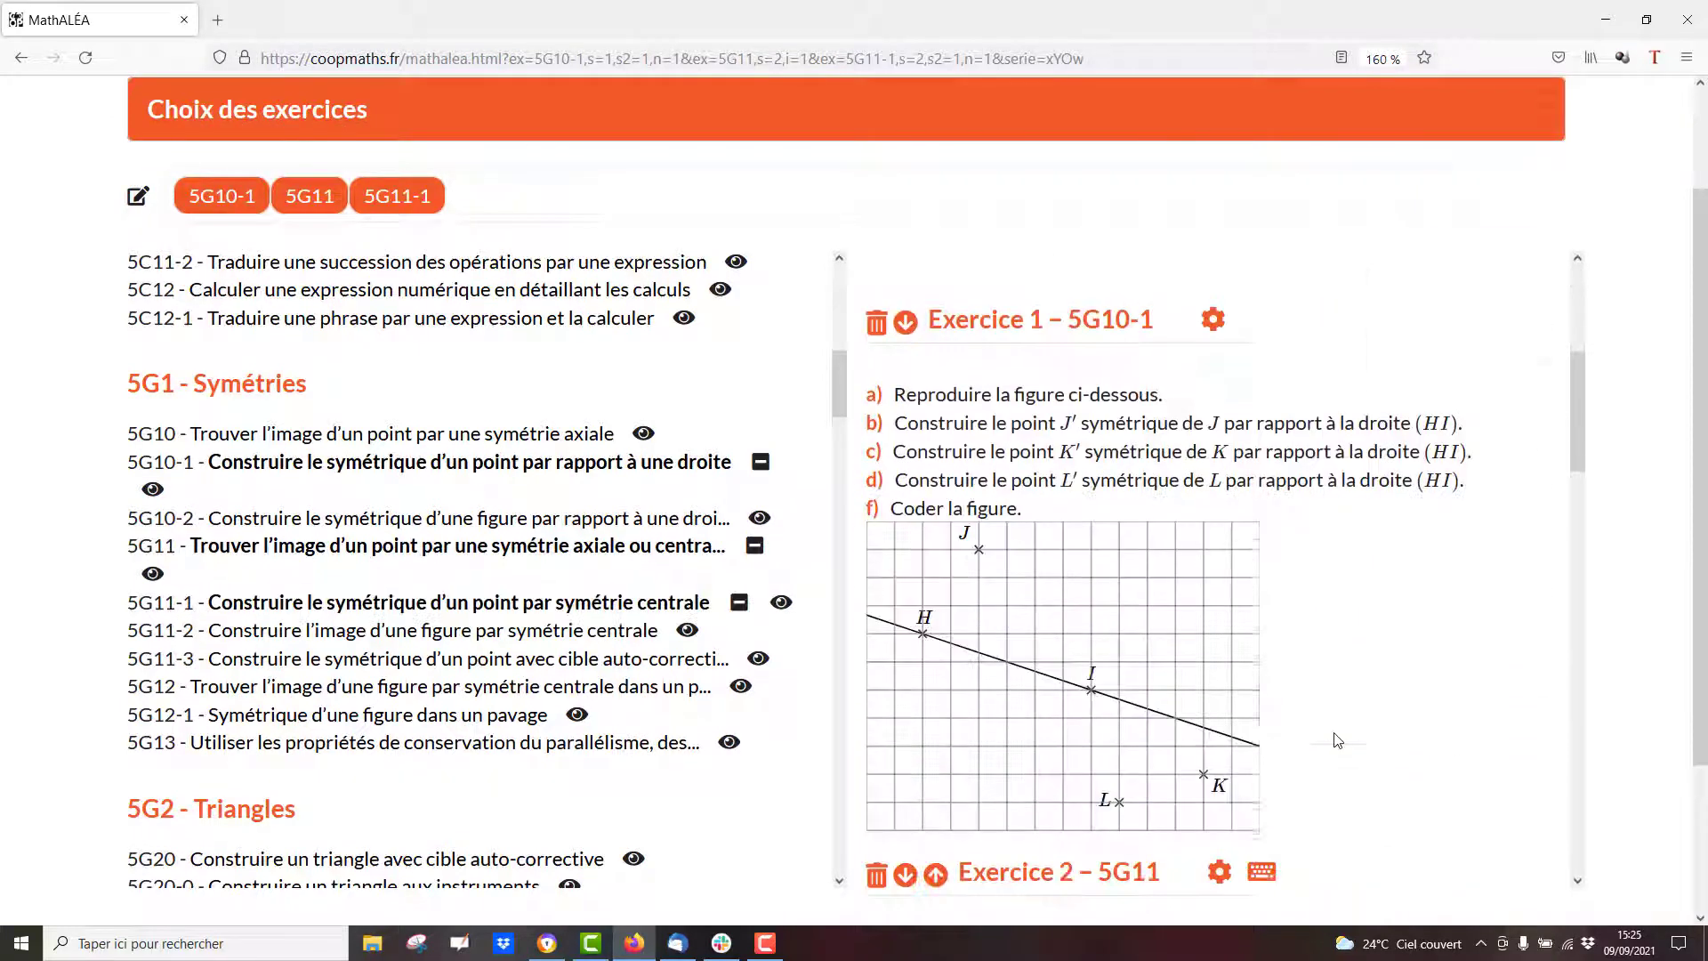
{"action": "scroll", "coordinate": [1335, 737], "scroll_direction": "down", "scroll_amount": 4}
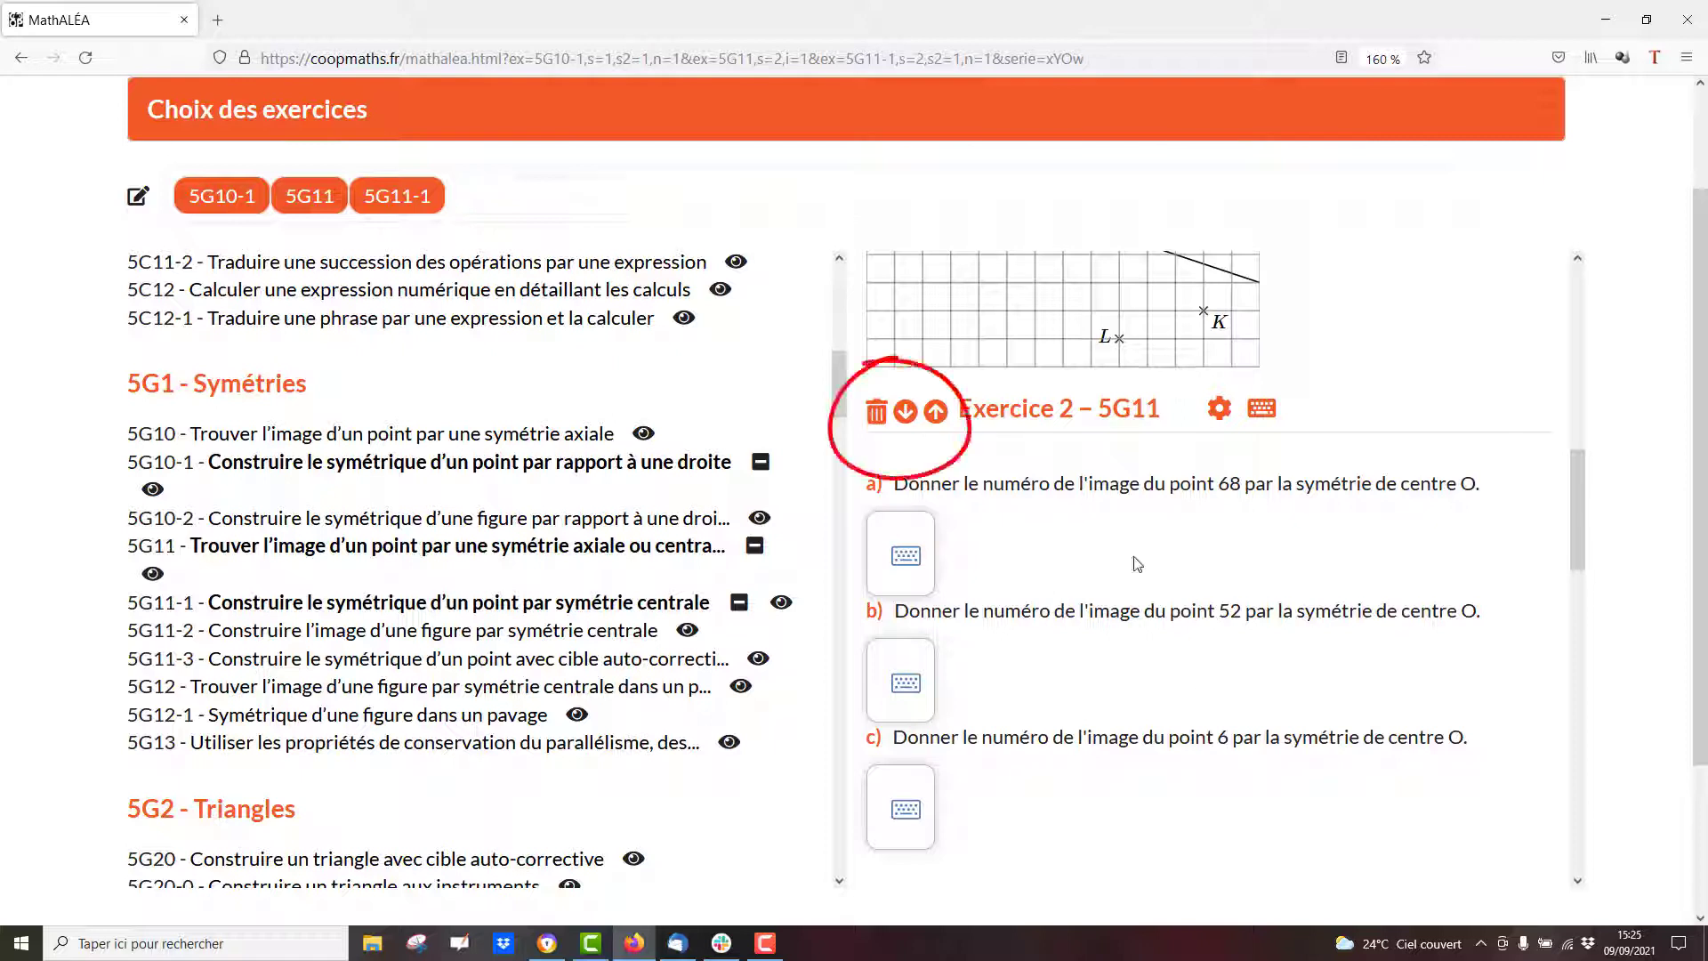
{"action": "left_click", "coordinate": [875, 412]}
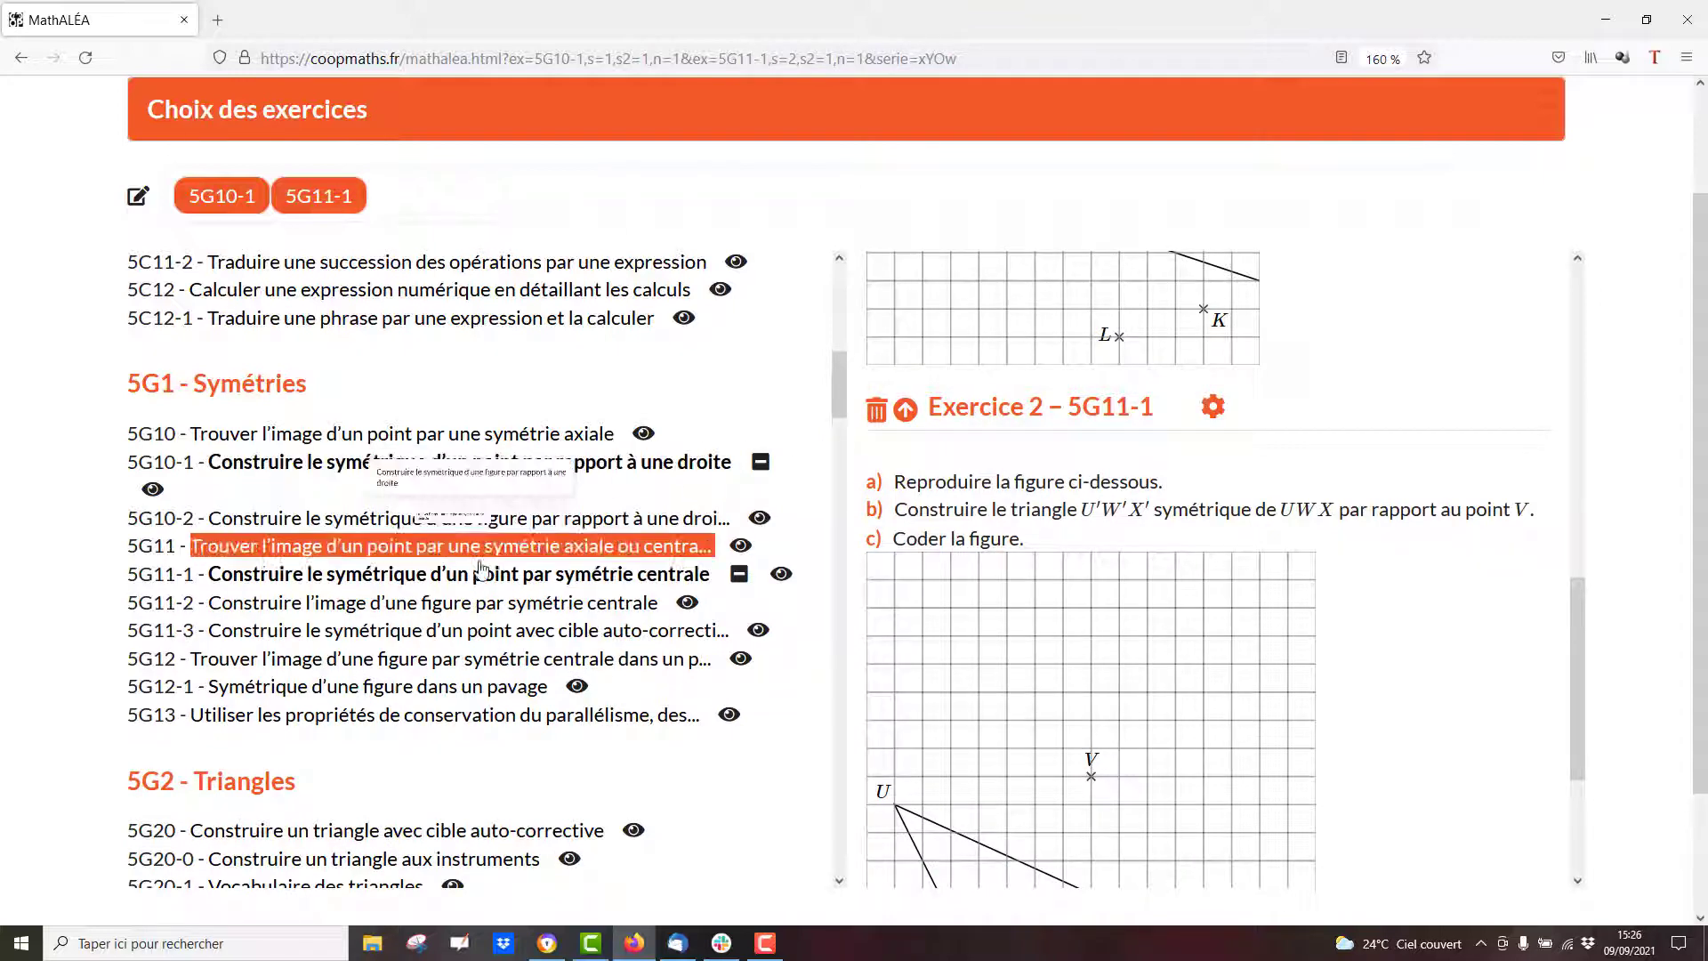
Step: Add exercises 5G13, 5G11 and 5G11-2 from the Symétries list, and remove 5G11-2 from the selection again
{"action": "left_click", "coordinate": [375, 614]}
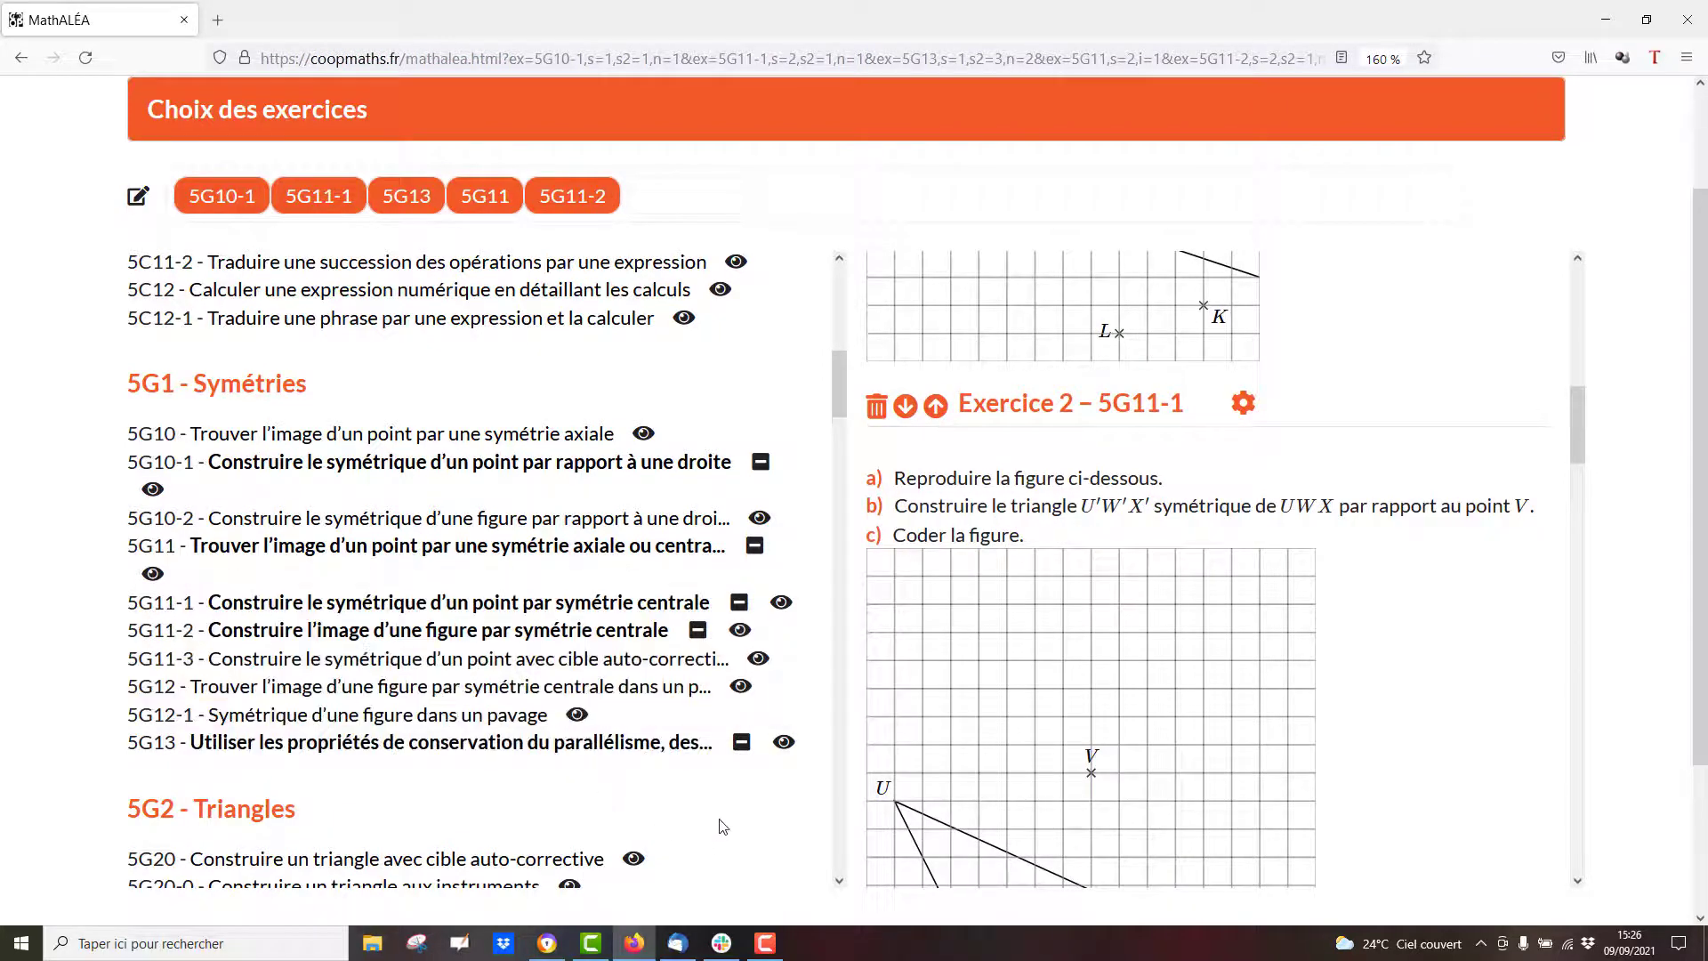
{"action": "left_click", "coordinate": [699, 630]}
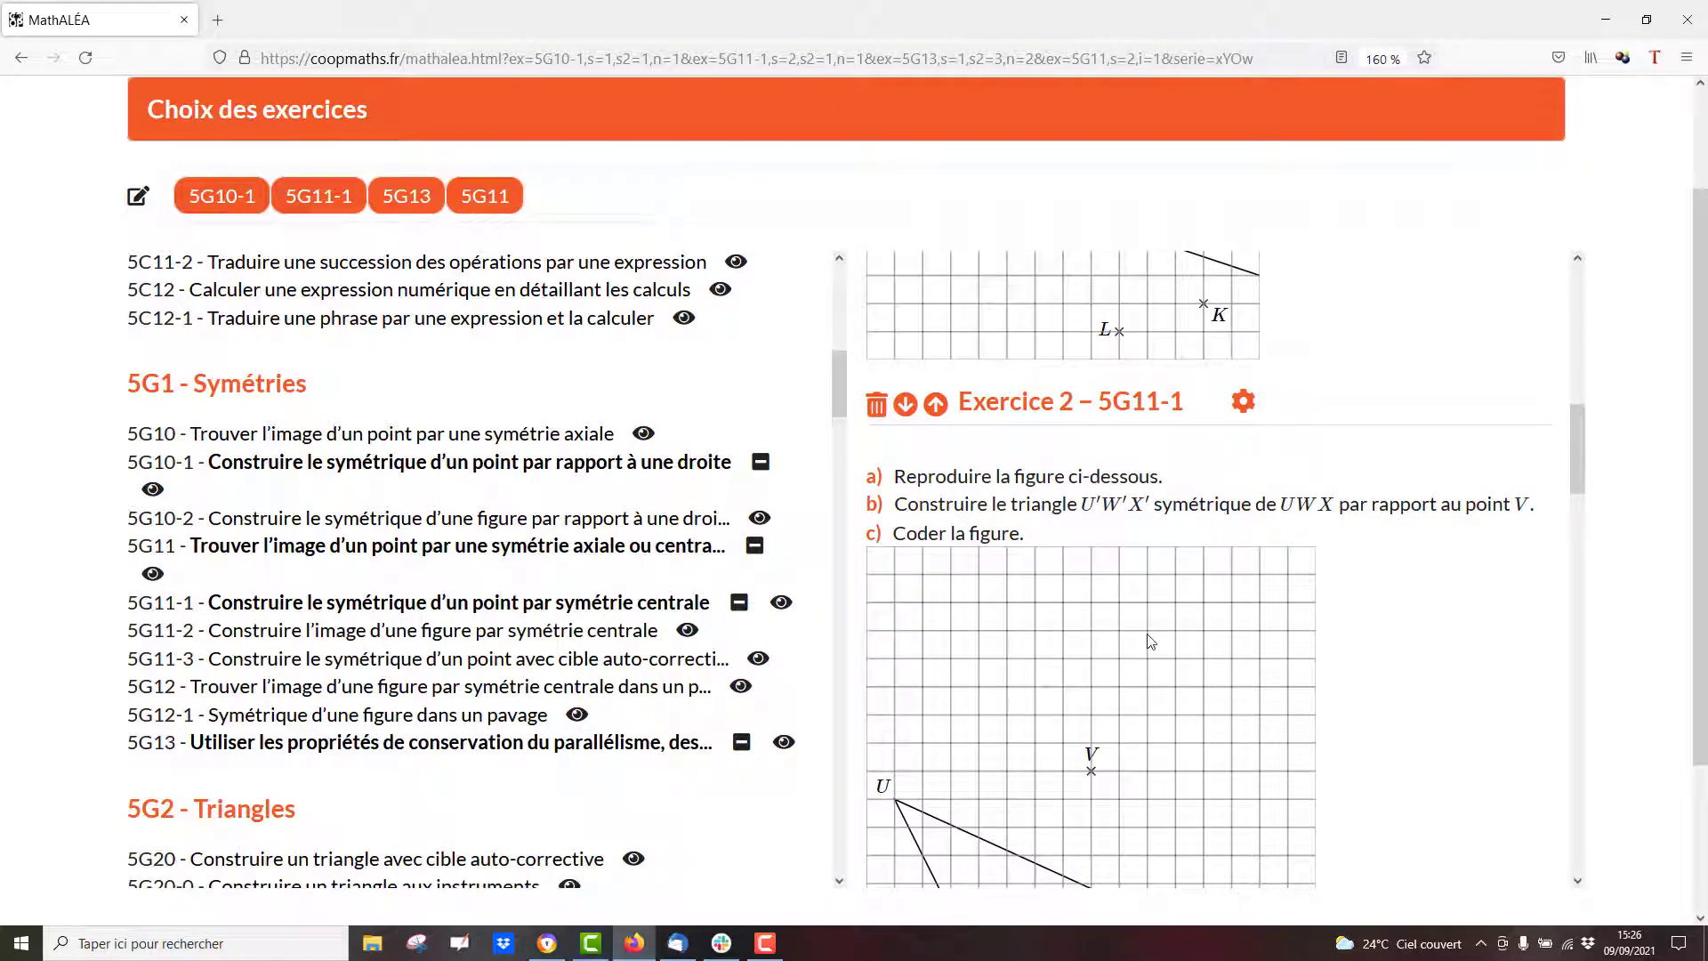
Step: Move exercise 5G10-1 one place down in the preview, and move its identifier to the end of the selected exercises
{"action": "scroll", "coordinate": [1154, 633], "scroll_direction": "up", "scroll_amount": 5}
{"action": "scroll", "coordinate": [1154, 634], "scroll_direction": "up", "scroll_amount": 5}
{"action": "scroll", "coordinate": [1154, 633], "scroll_direction": "down", "scroll_amount": 12}
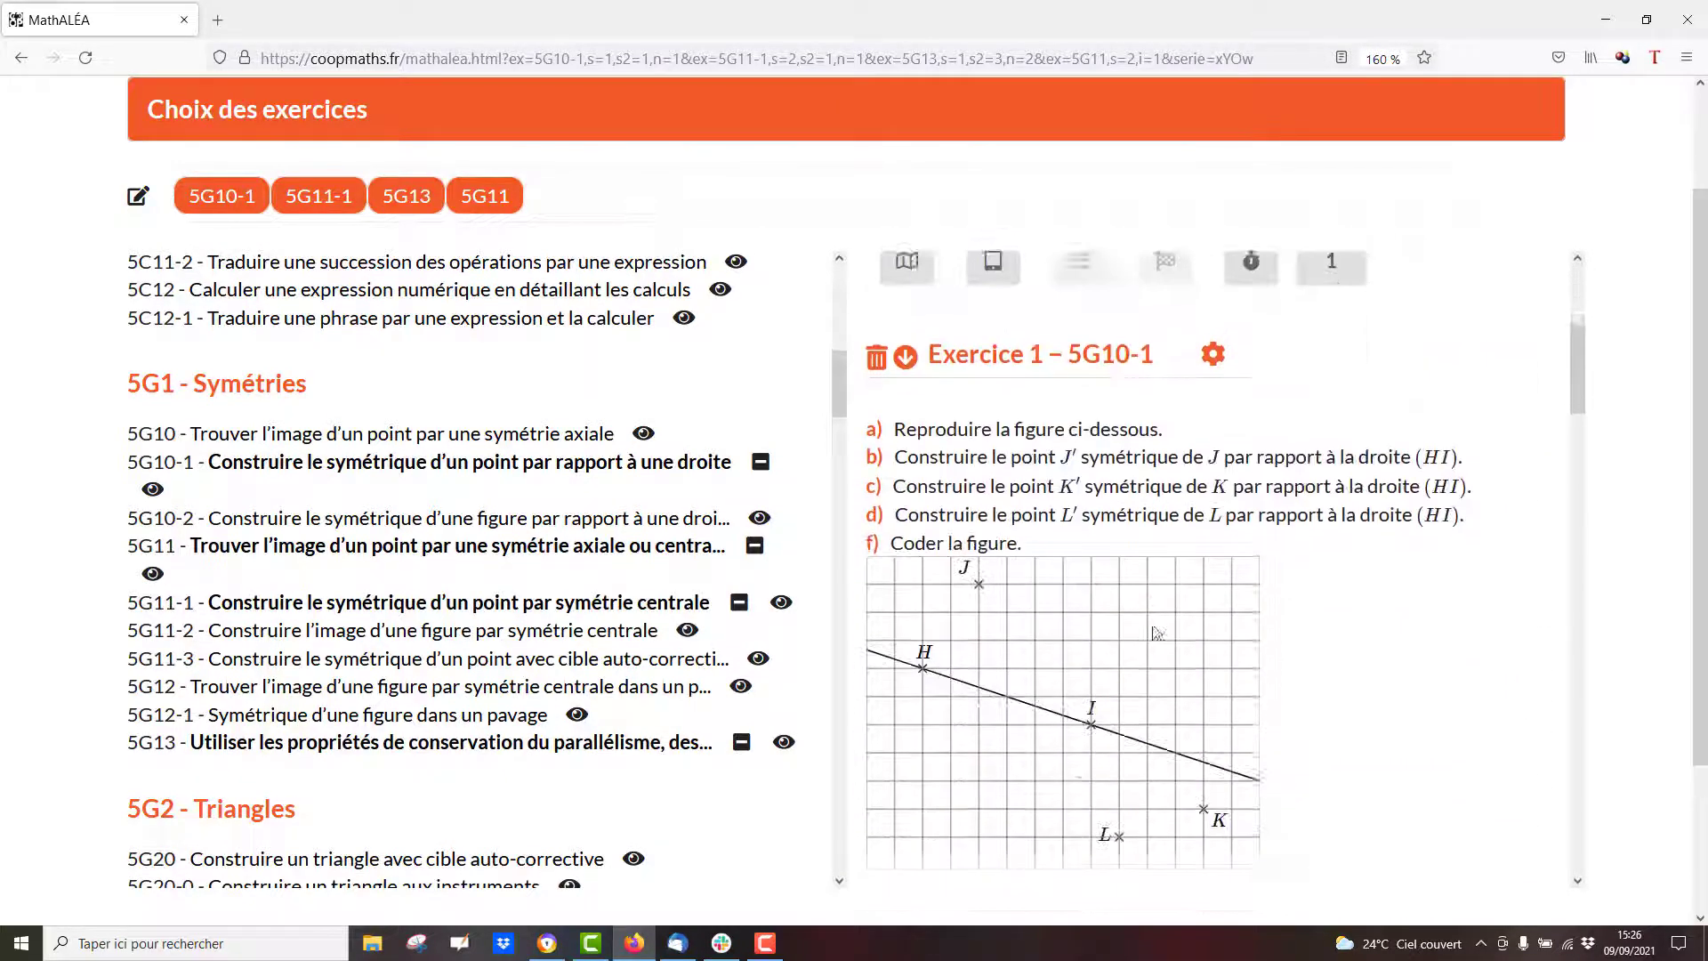
{"action": "scroll", "coordinate": [1154, 634], "scroll_direction": "down", "scroll_amount": 3}
{"action": "scroll", "coordinate": [1112, 634], "scroll_direction": "up", "scroll_amount": 7}
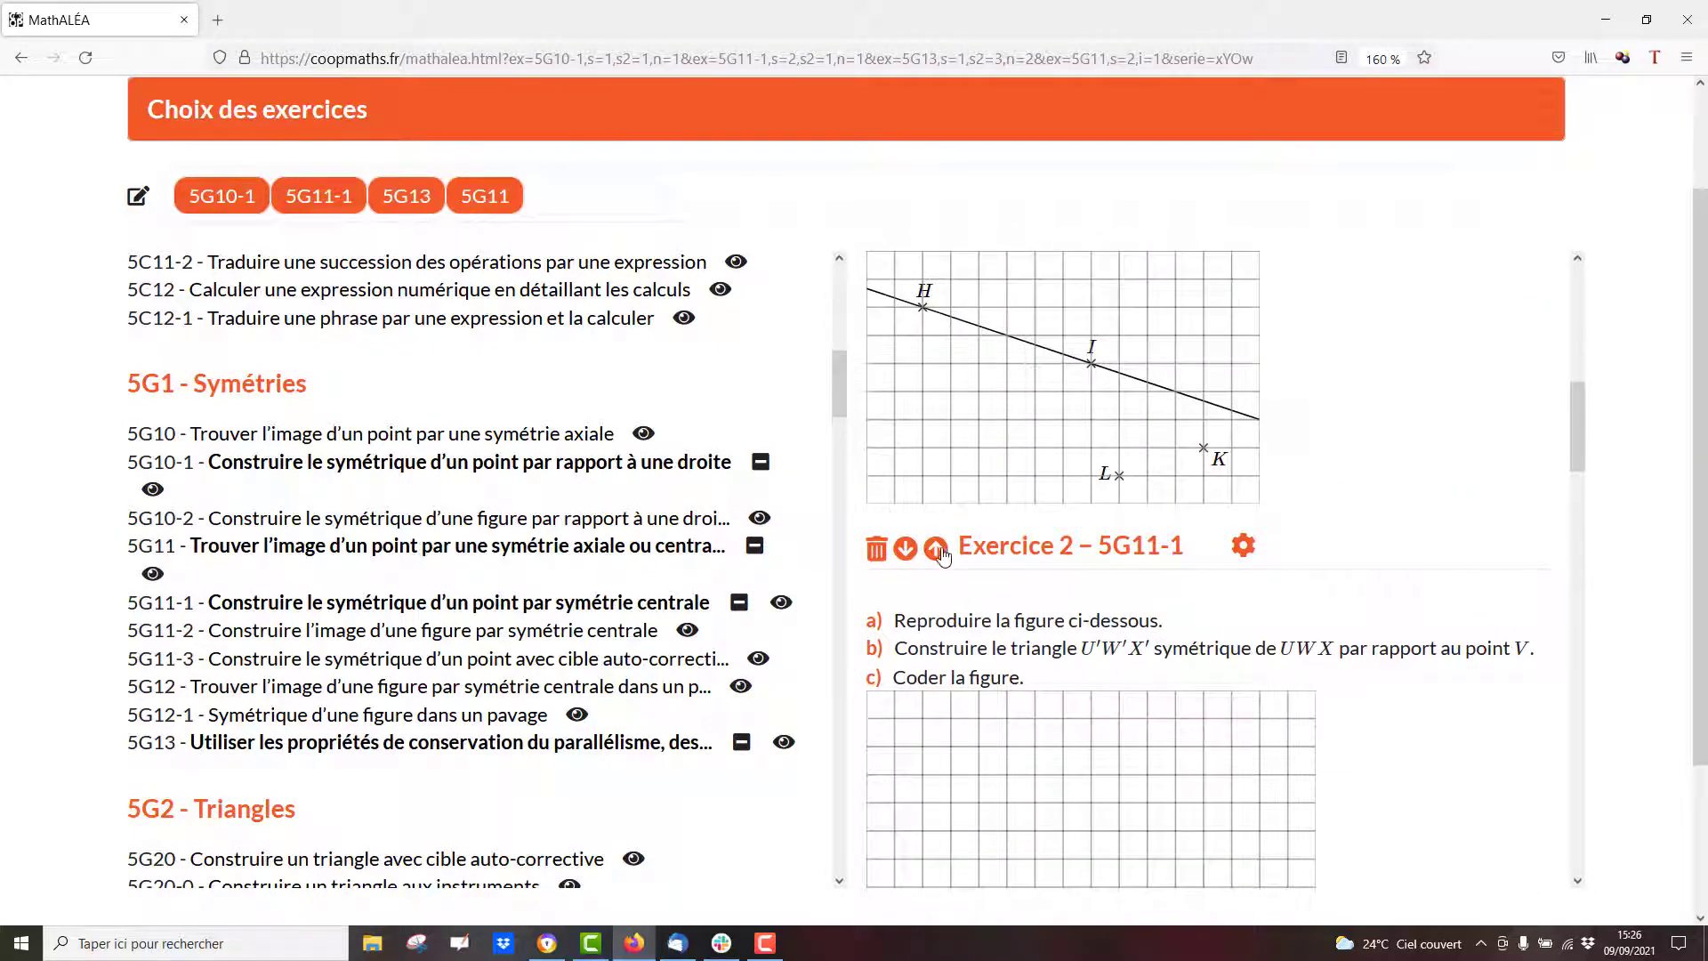
{"action": "scroll", "coordinate": [946, 557], "scroll_direction": "up", "scroll_amount": 5}
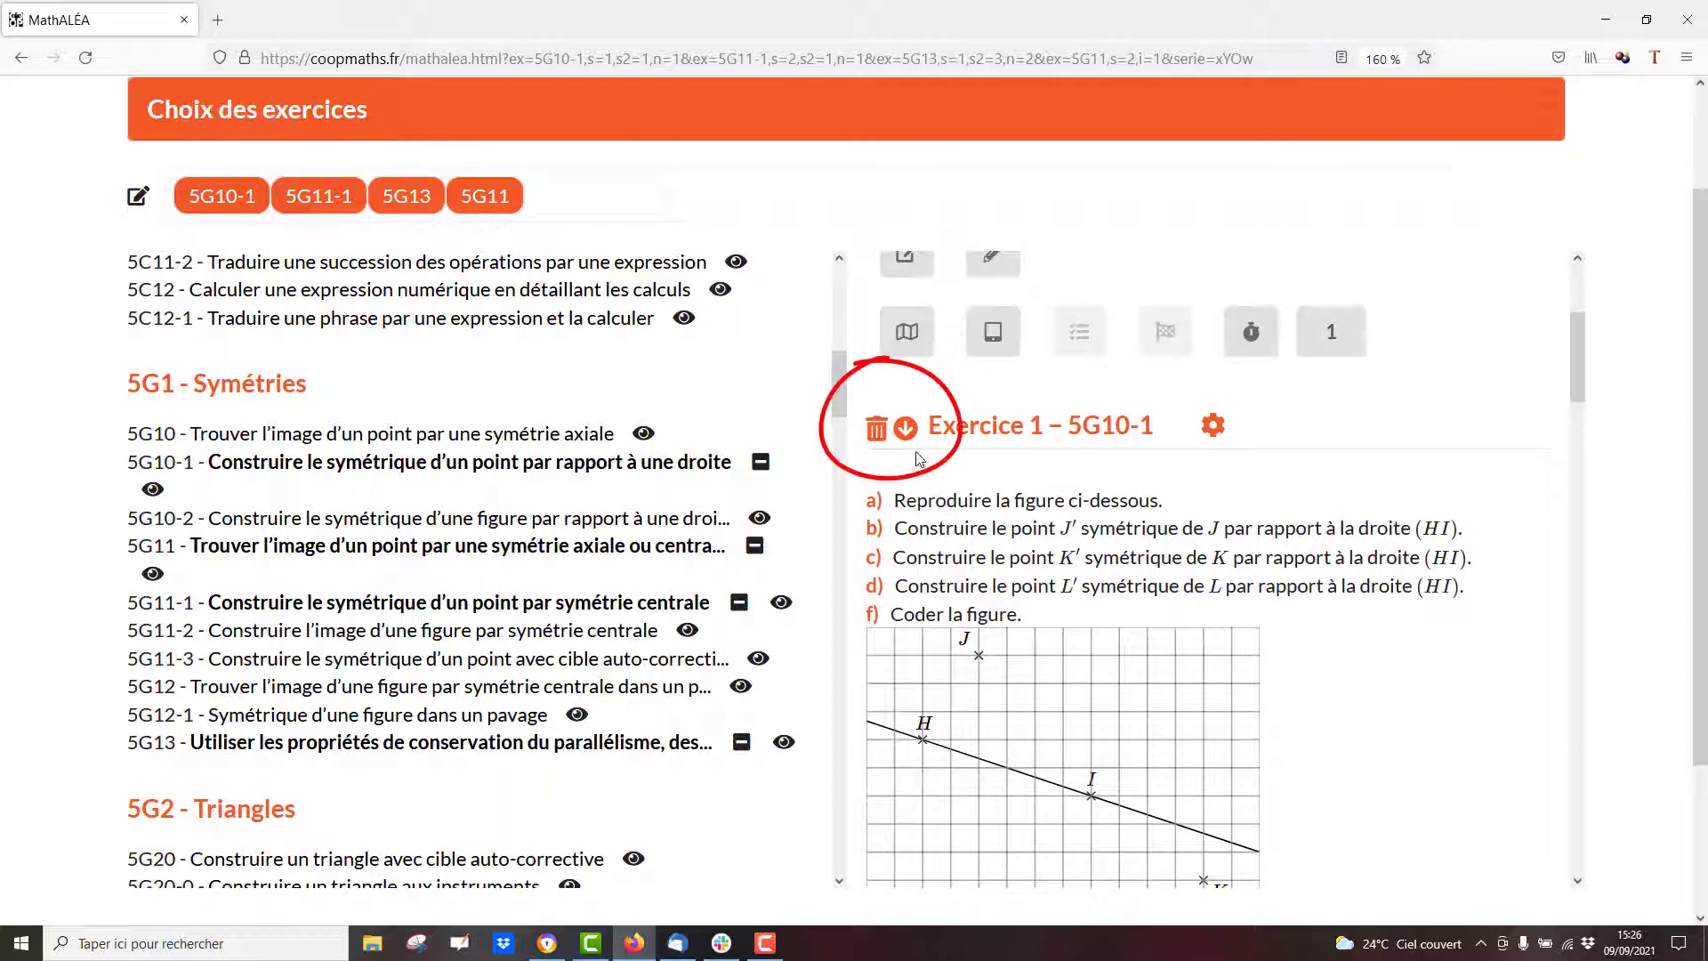
{"action": "left_click", "coordinate": [907, 431]}
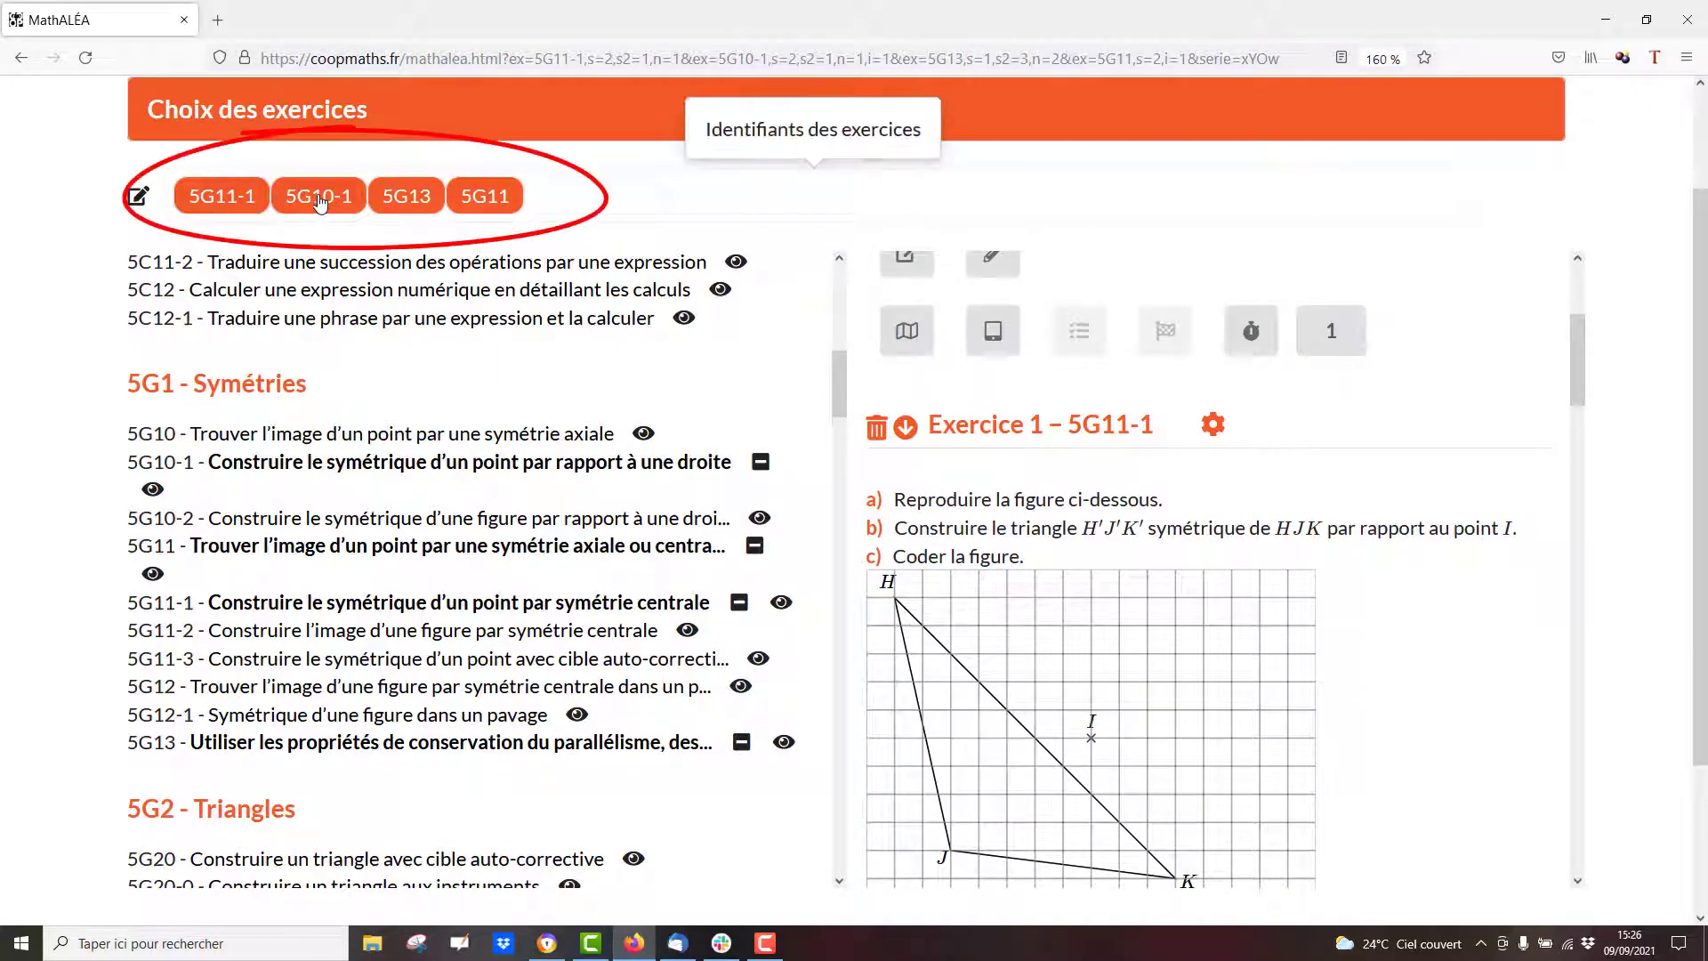
{"action": "left_click_drag", "start_coordinate": [323, 194], "coordinate": [583, 198]}
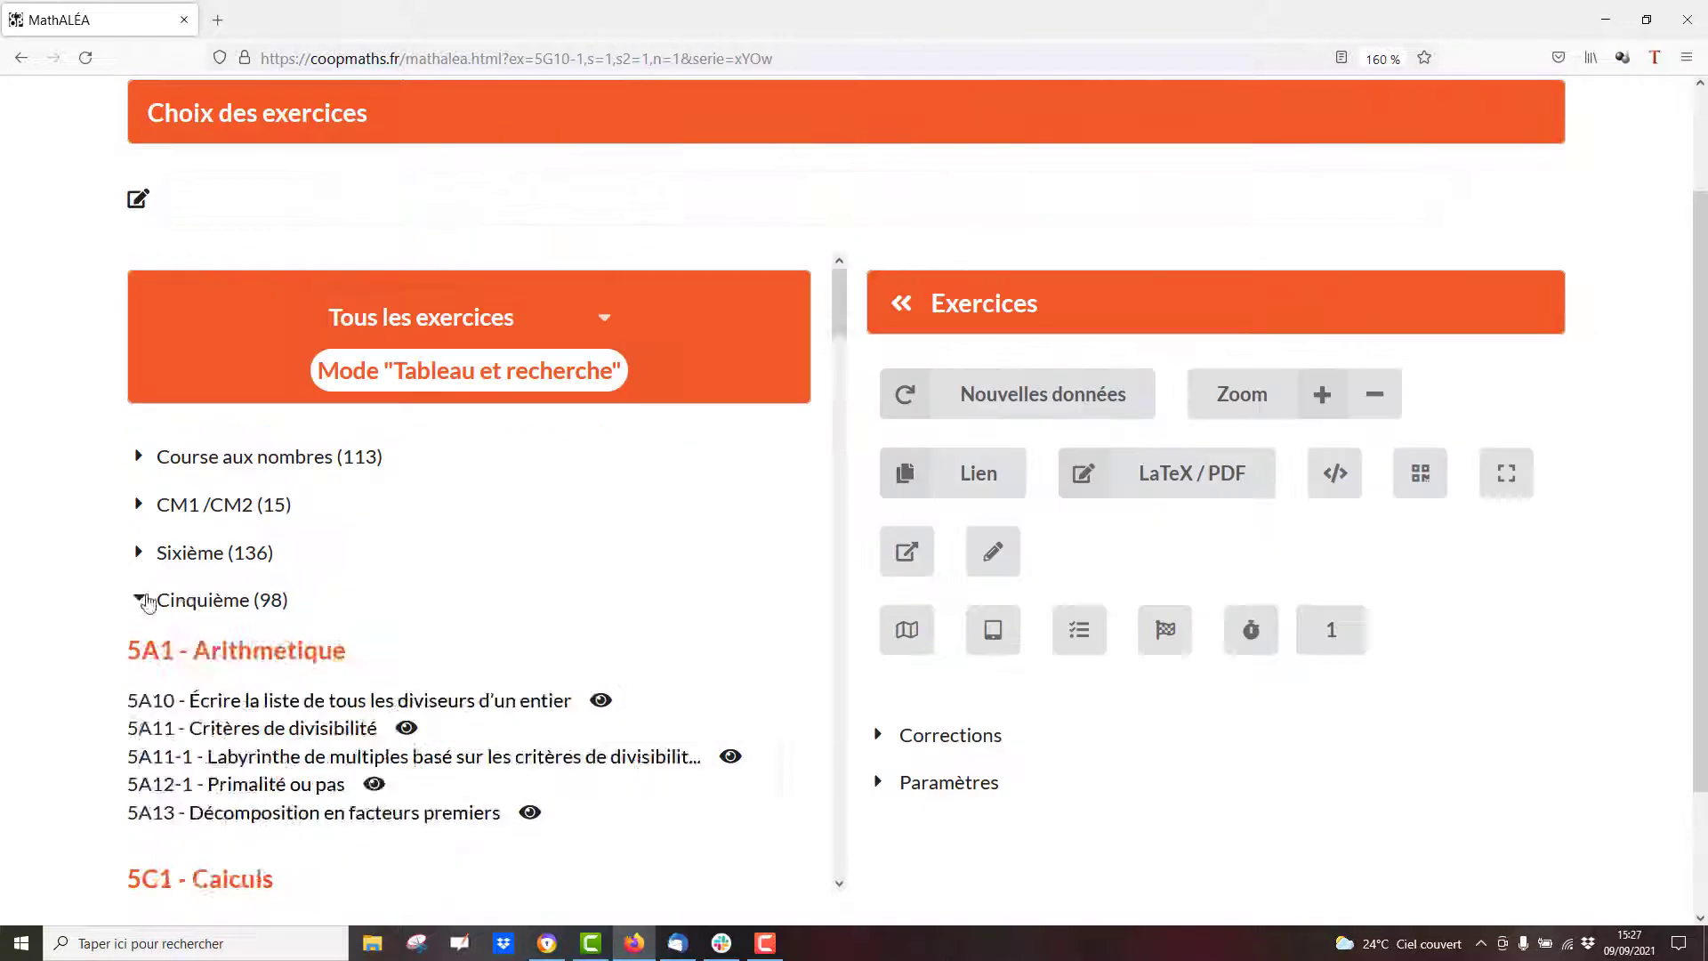
Step: Collapse the Cinquième level and filter the exercise list to Niveau Collège
{"action": "left_click", "coordinate": [142, 601]}
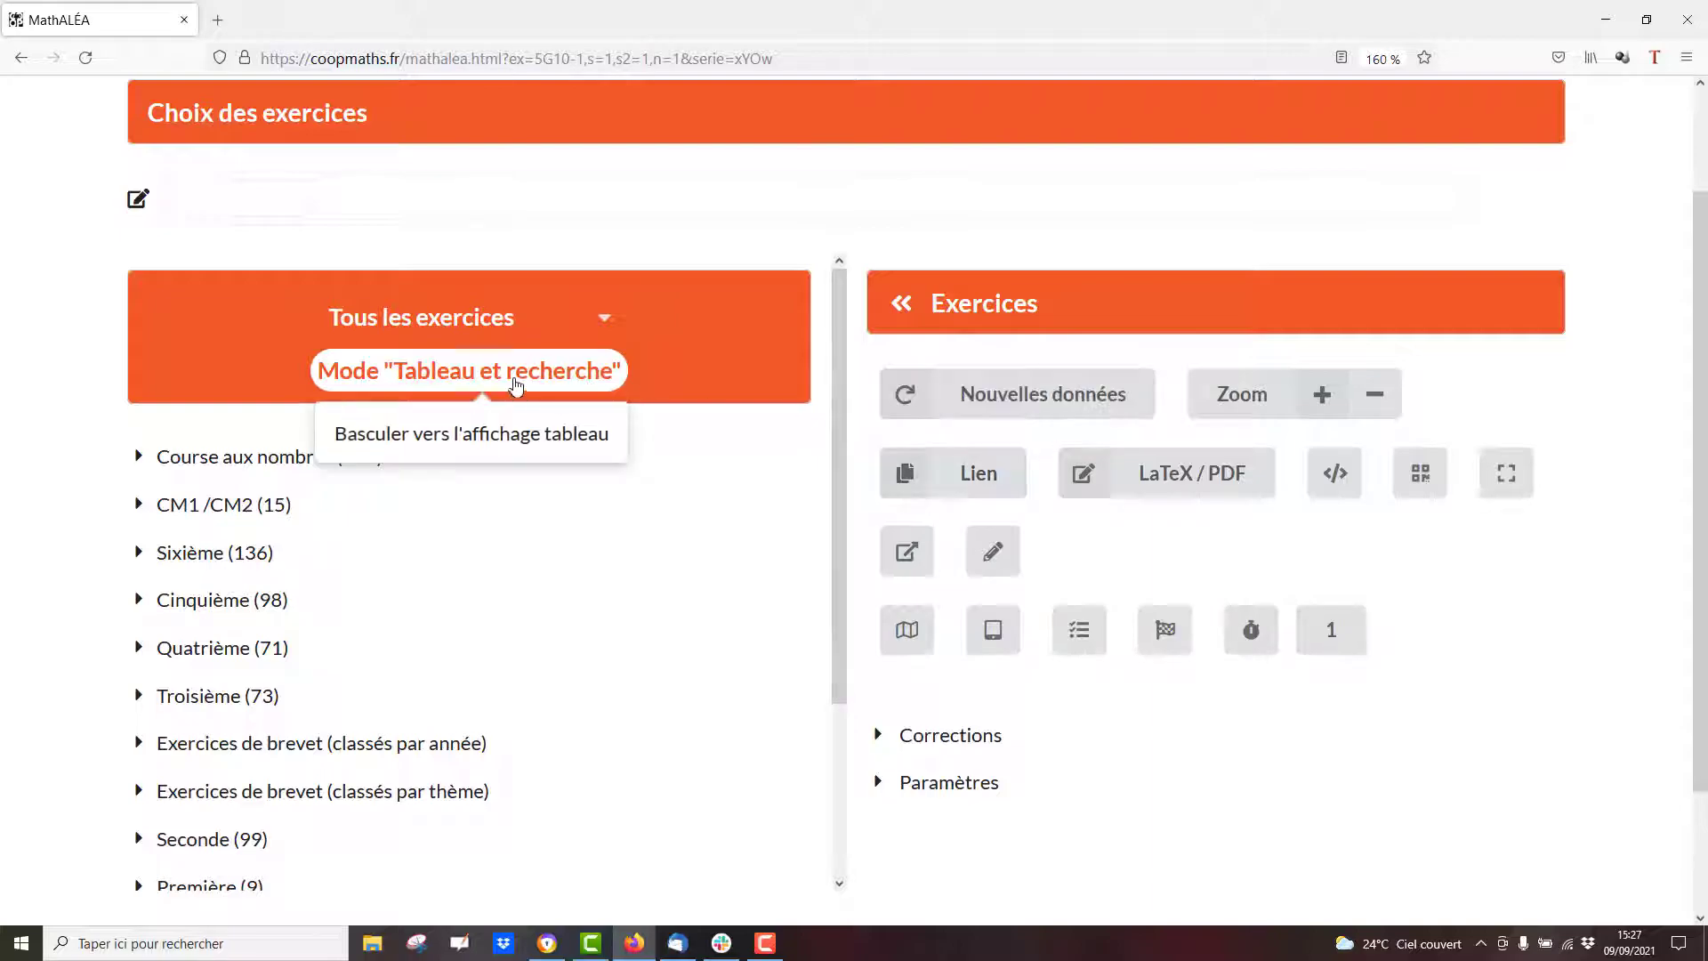
{"action": "left_click", "coordinate": [498, 320]}
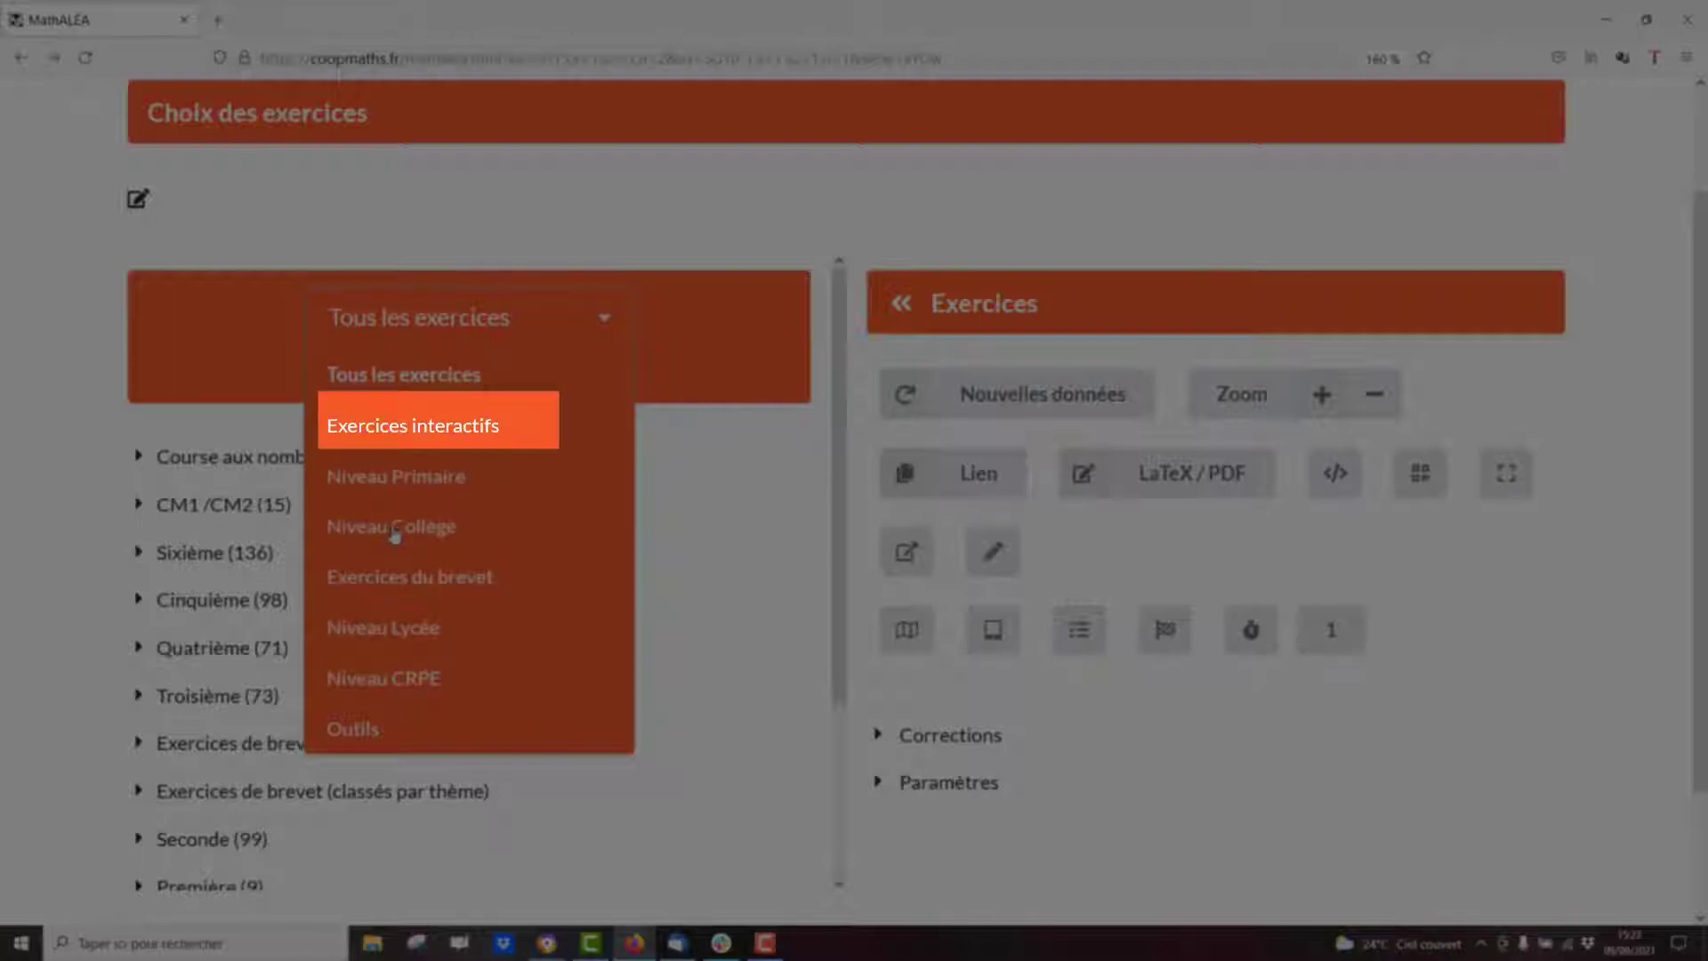
{"action": "left_click", "coordinate": [394, 528]}
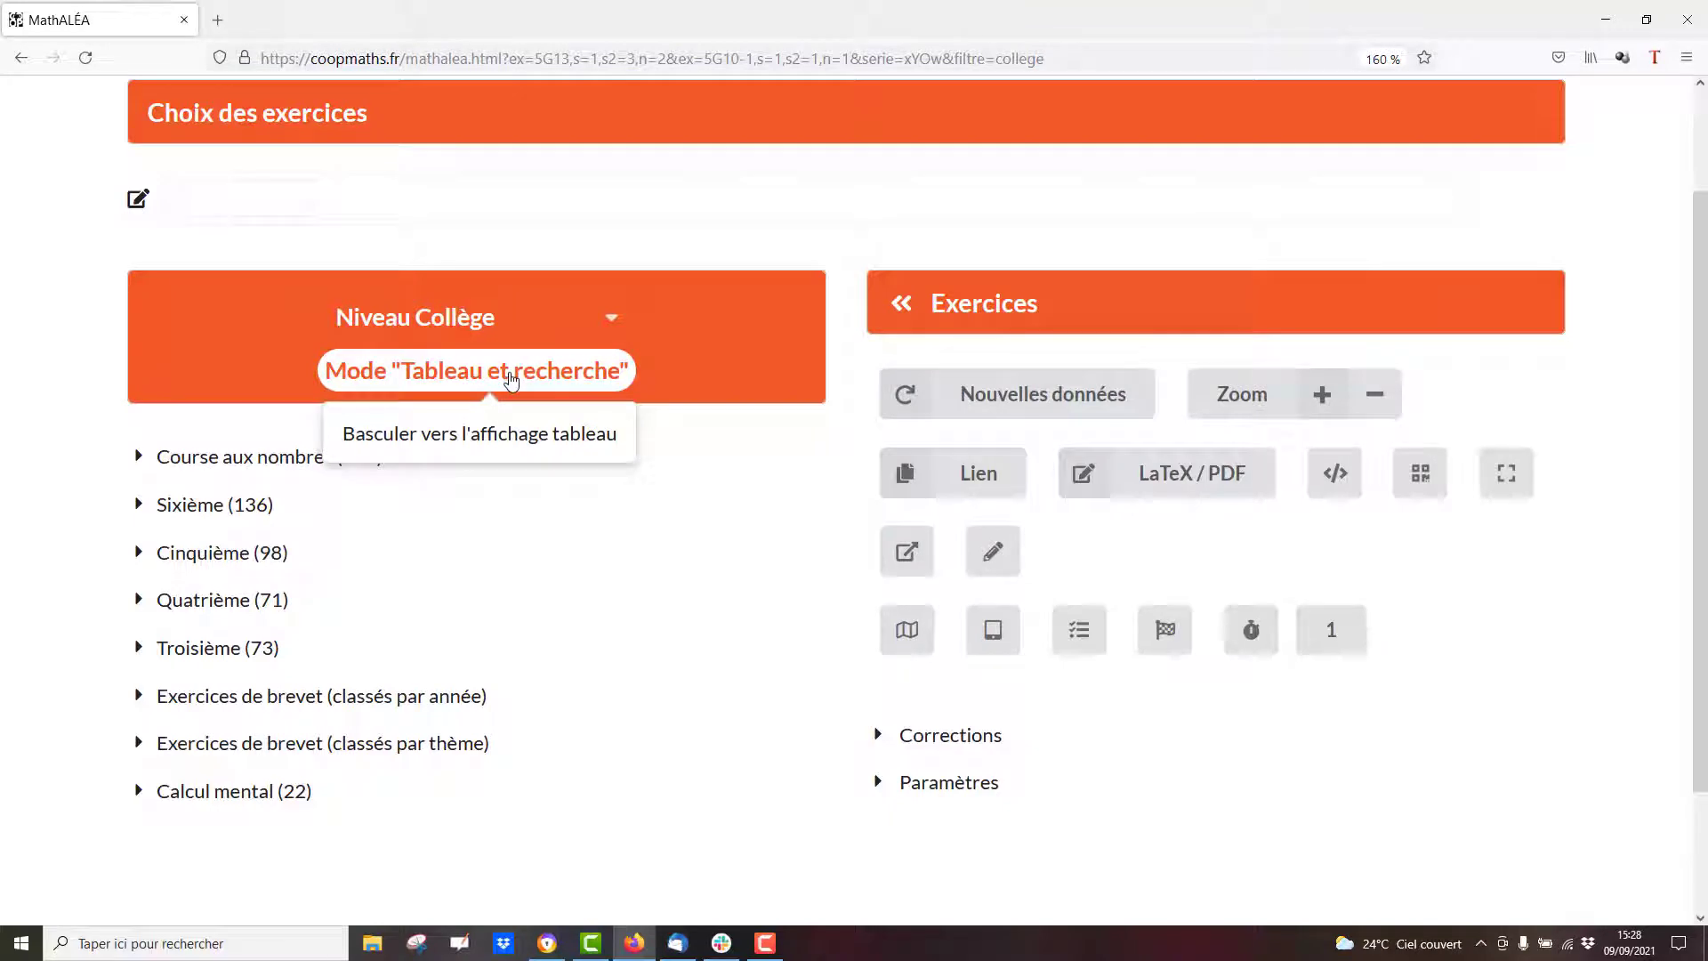
Step: Switch the exercise list to "Tableau et recherche" mode and search for "symétrie"
{"action": "left_click", "coordinate": [512, 374]}
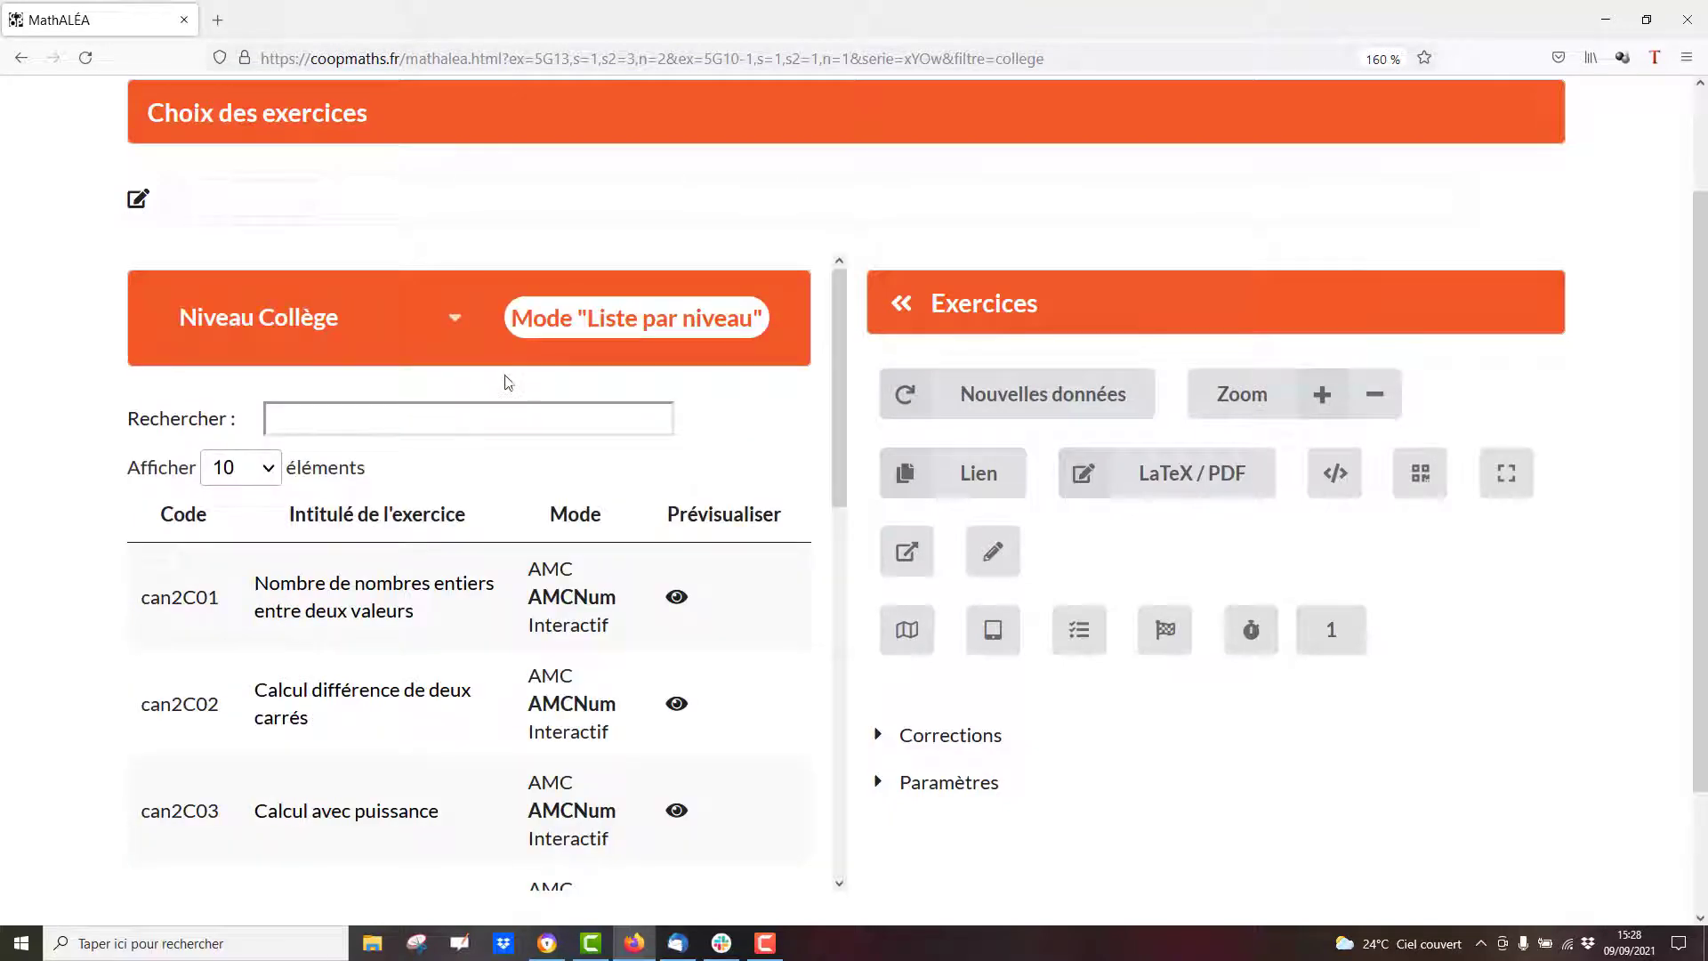
{"action": "left_click", "coordinate": [472, 432]}
{"action": "type", "text": "s"}
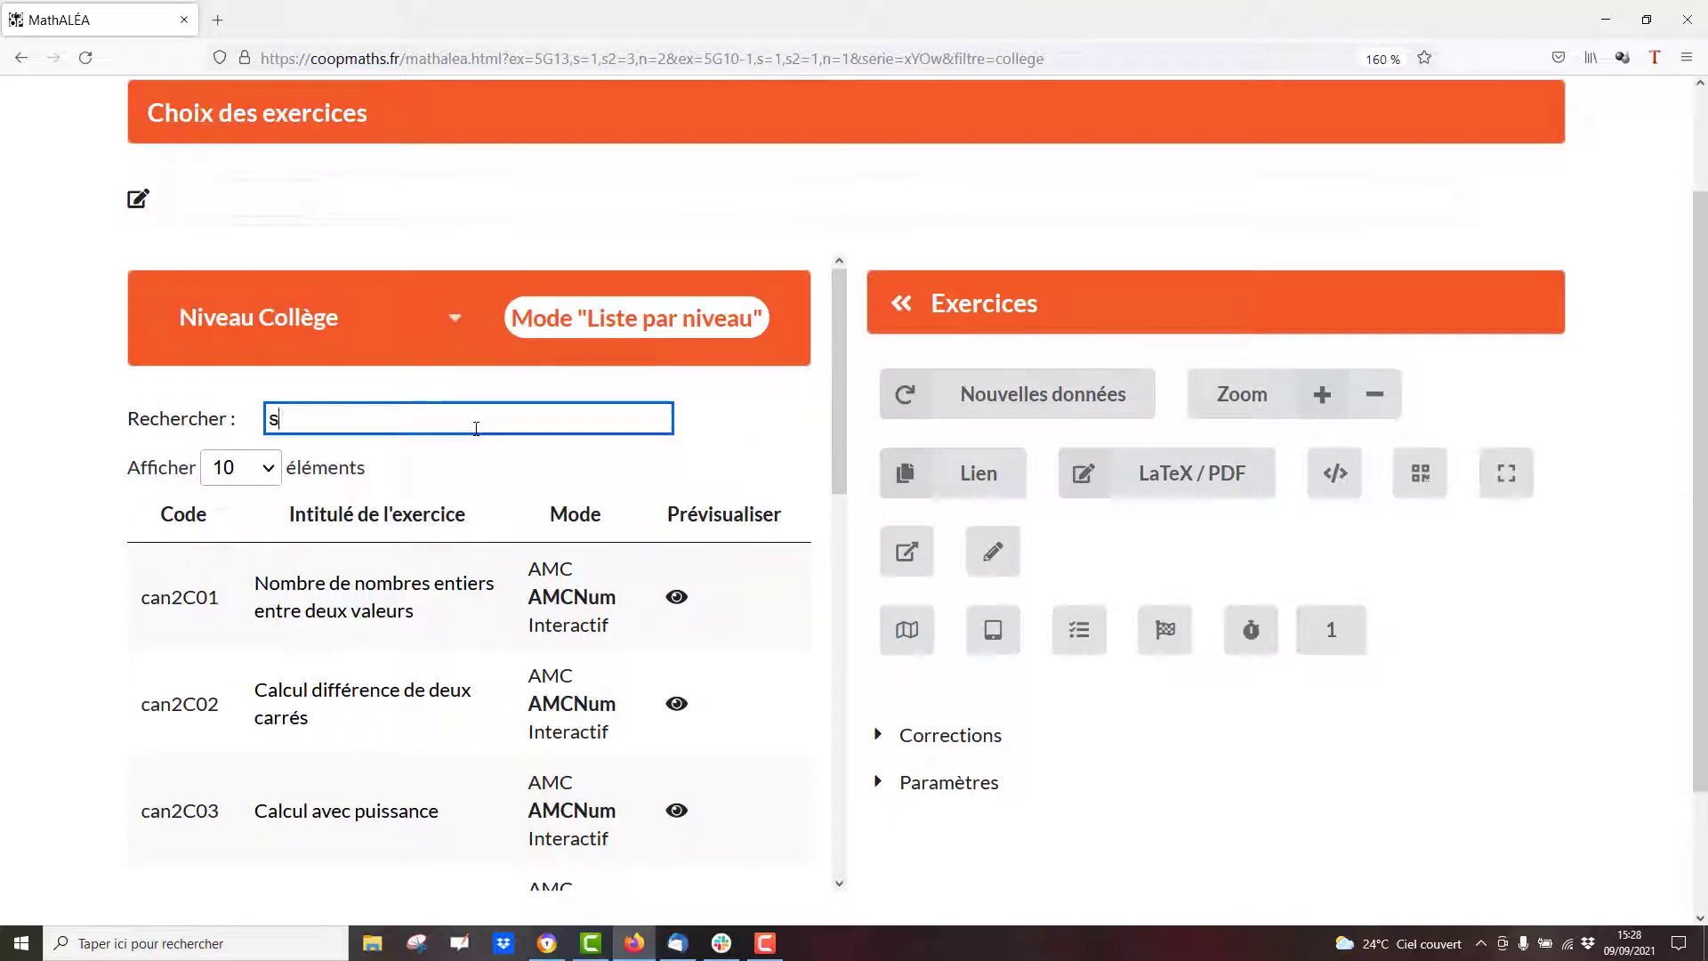
{"action": "type", "text": "ymétrie"}
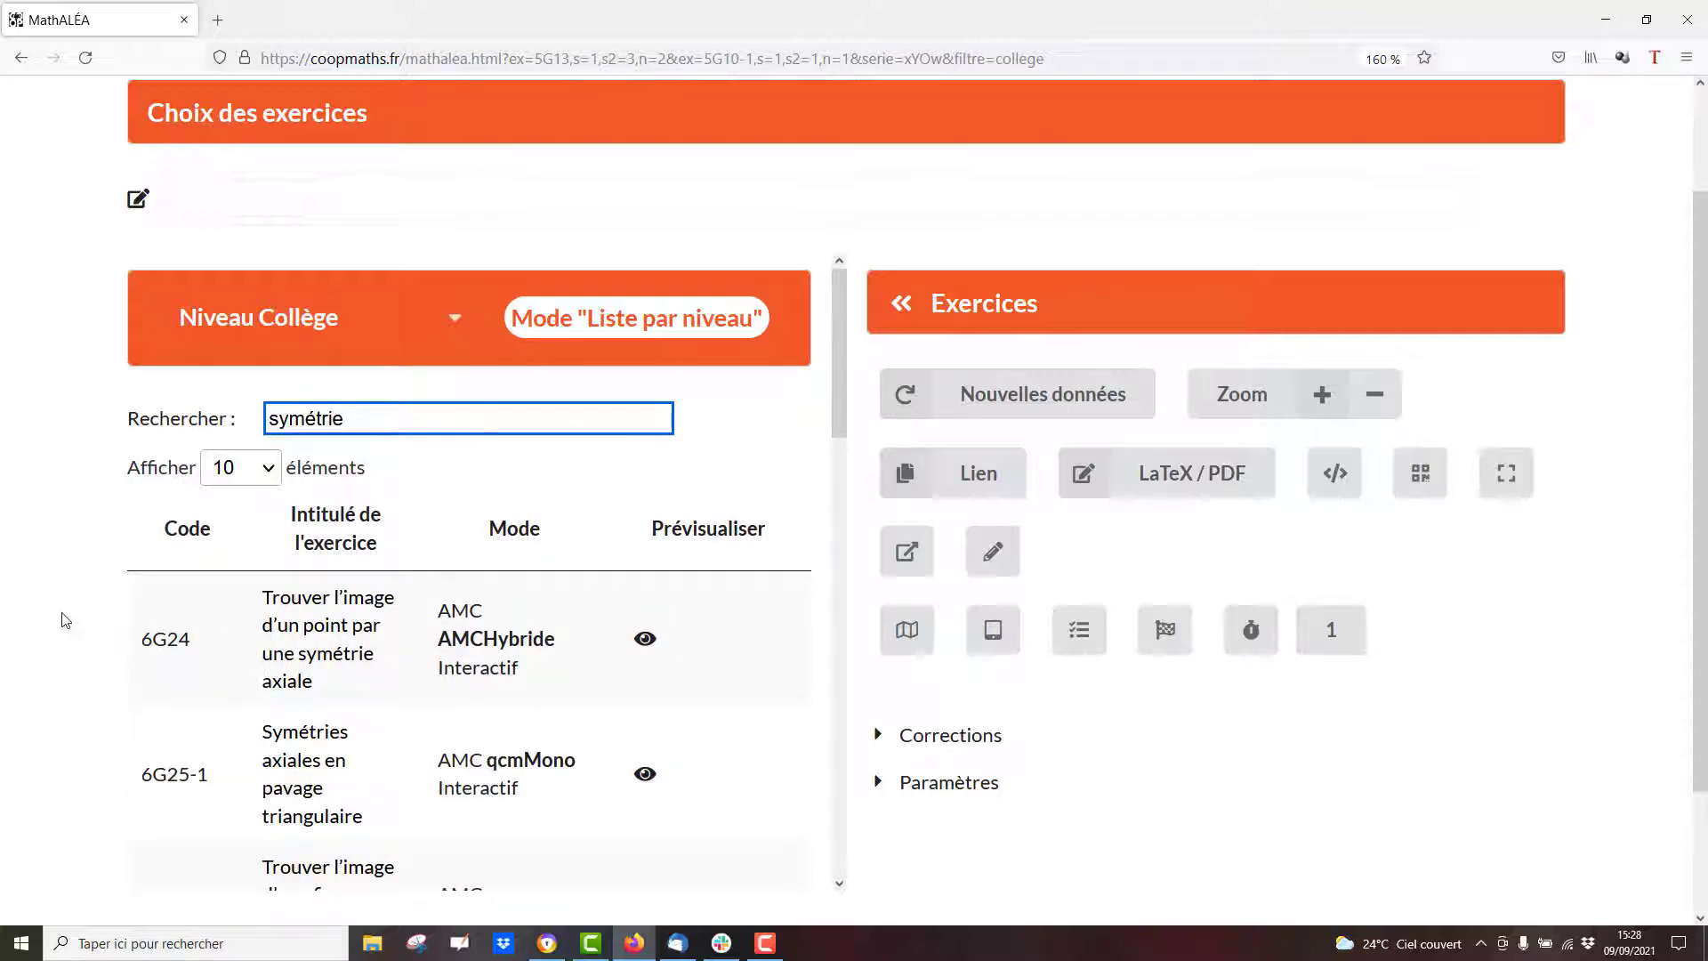
Step: Examine the symmetry search results, checking the number of matches and which exercises offer AMC or interactive modes
{"action": "scroll", "coordinate": [84, 578], "scroll_direction": "down", "scroll_amount": 2}
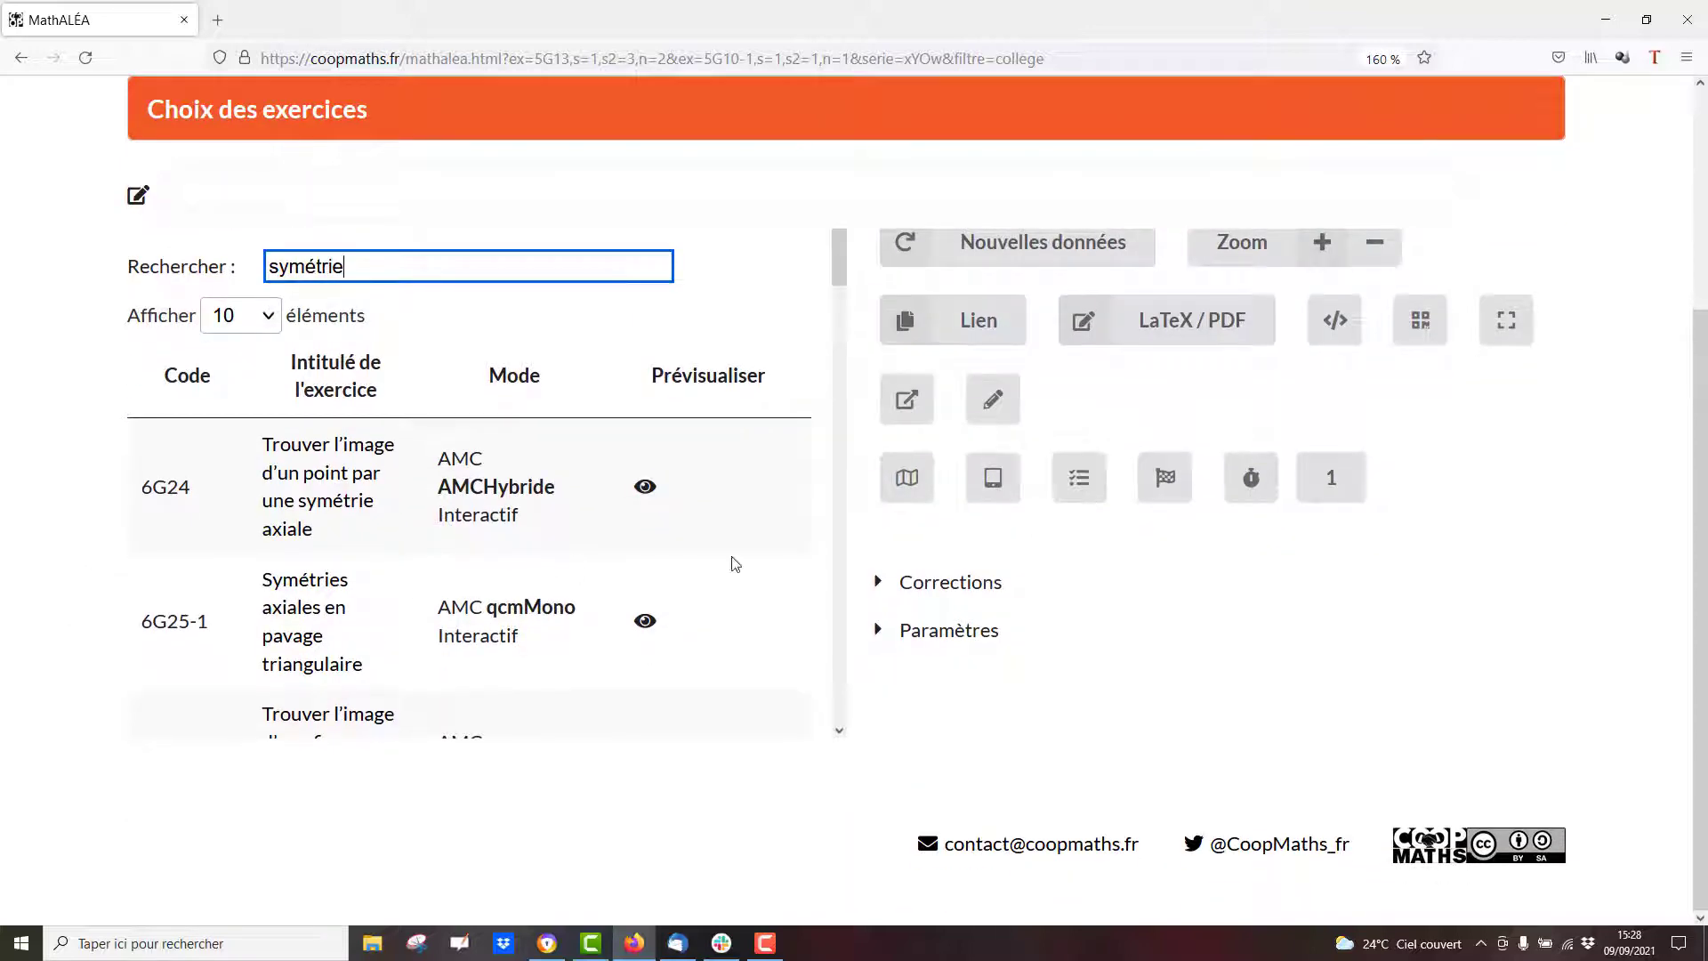
{"action": "scroll", "coordinate": [694, 564], "scroll_direction": "down", "scroll_amount": 10}
{"action": "scroll", "coordinate": [695, 567], "scroll_direction": "down", "scroll_amount": 5}
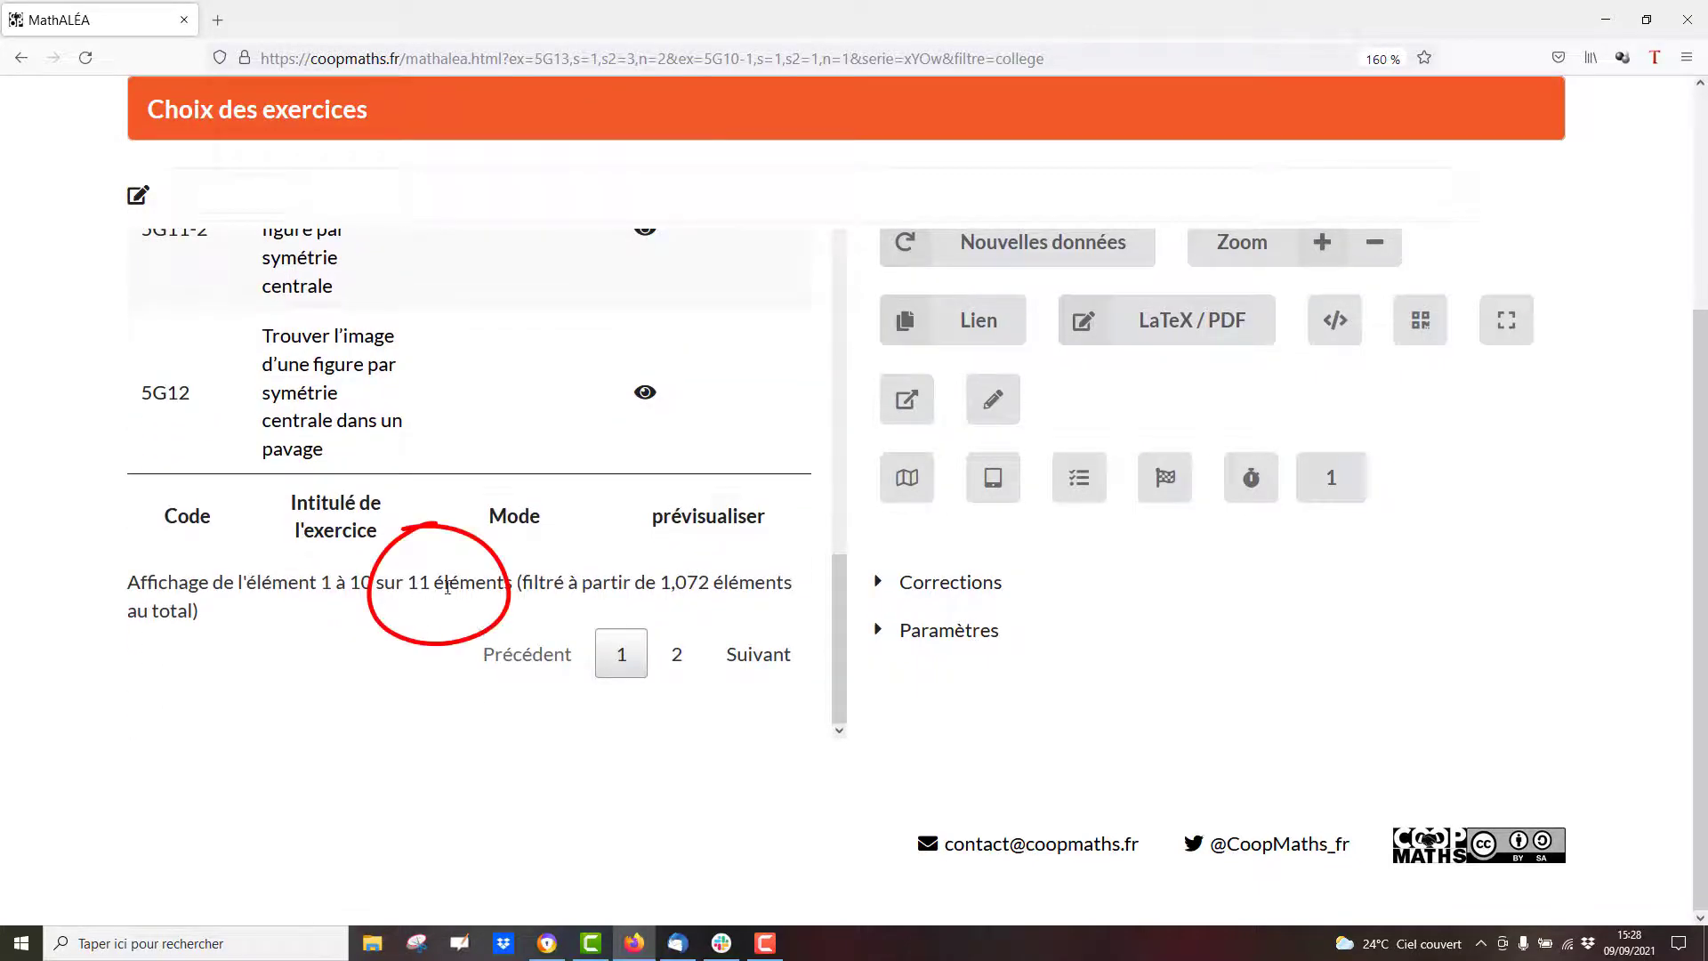
{"action": "scroll", "coordinate": [555, 453], "scroll_direction": "up", "scroll_amount": 12}
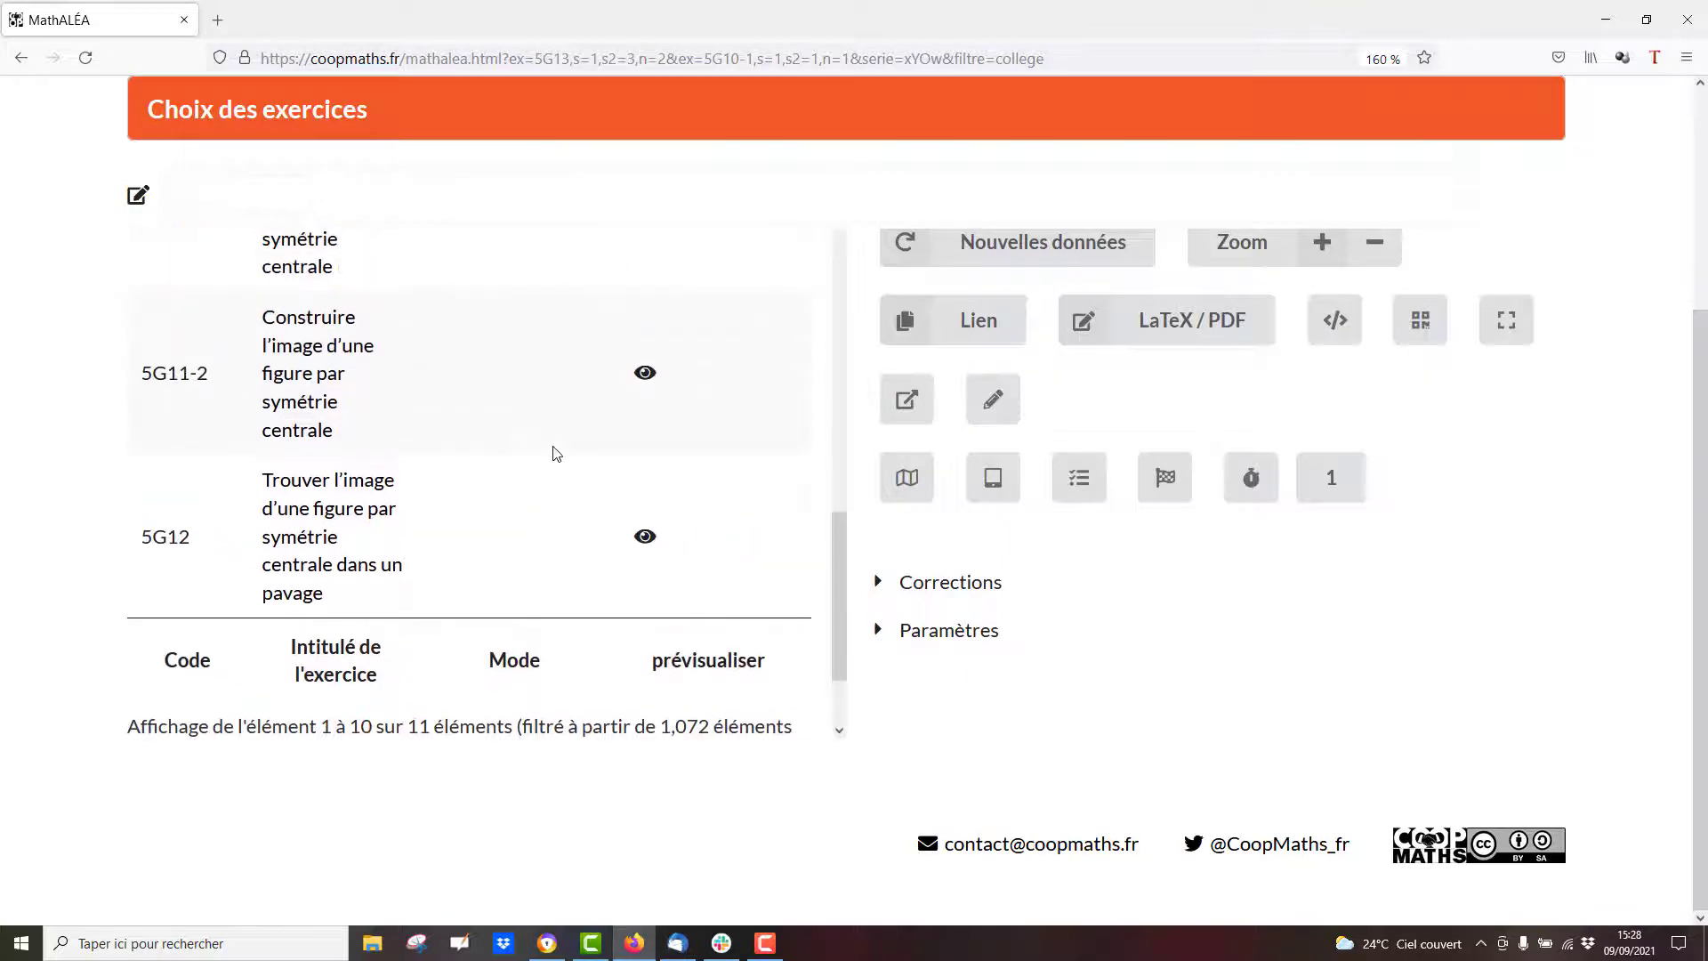
{"action": "scroll", "coordinate": [555, 454], "scroll_direction": "up", "scroll_amount": 3}
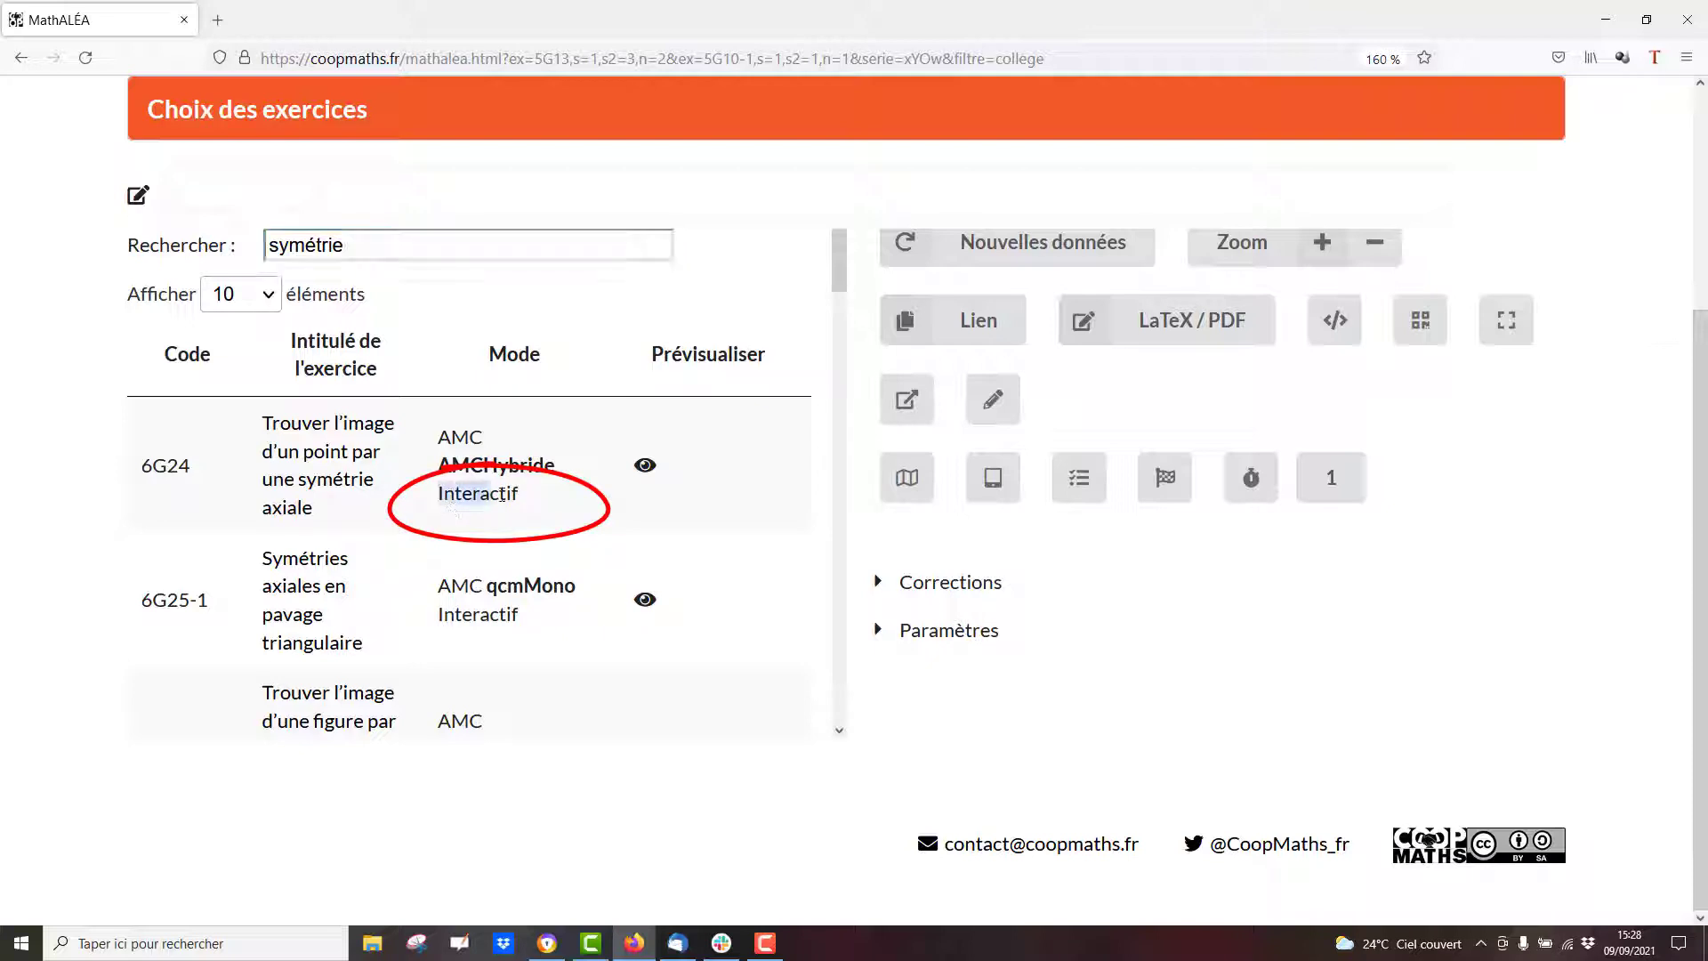
{"action": "scroll", "coordinate": [499, 516], "scroll_direction": "down", "scroll_amount": 2}
{"action": "scroll", "coordinate": [524, 529], "scroll_direction": "up", "scroll_amount": 3}
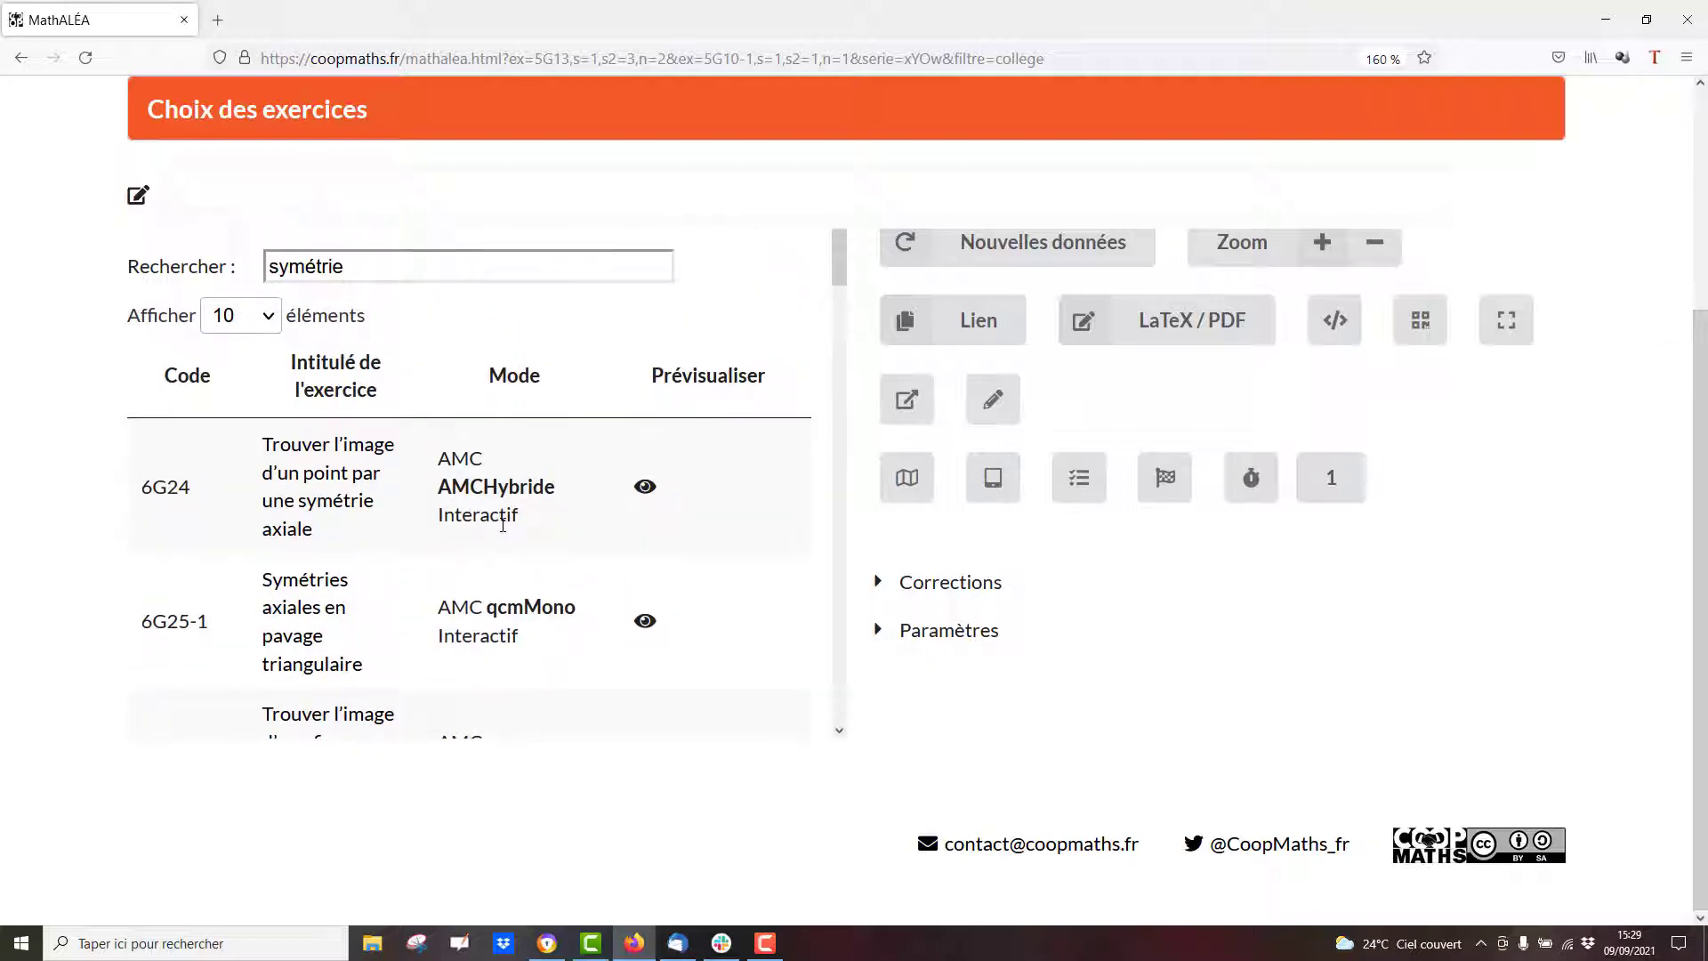
{"action": "scroll", "coordinate": [503, 525], "scroll_direction": "down", "scroll_amount": 5}
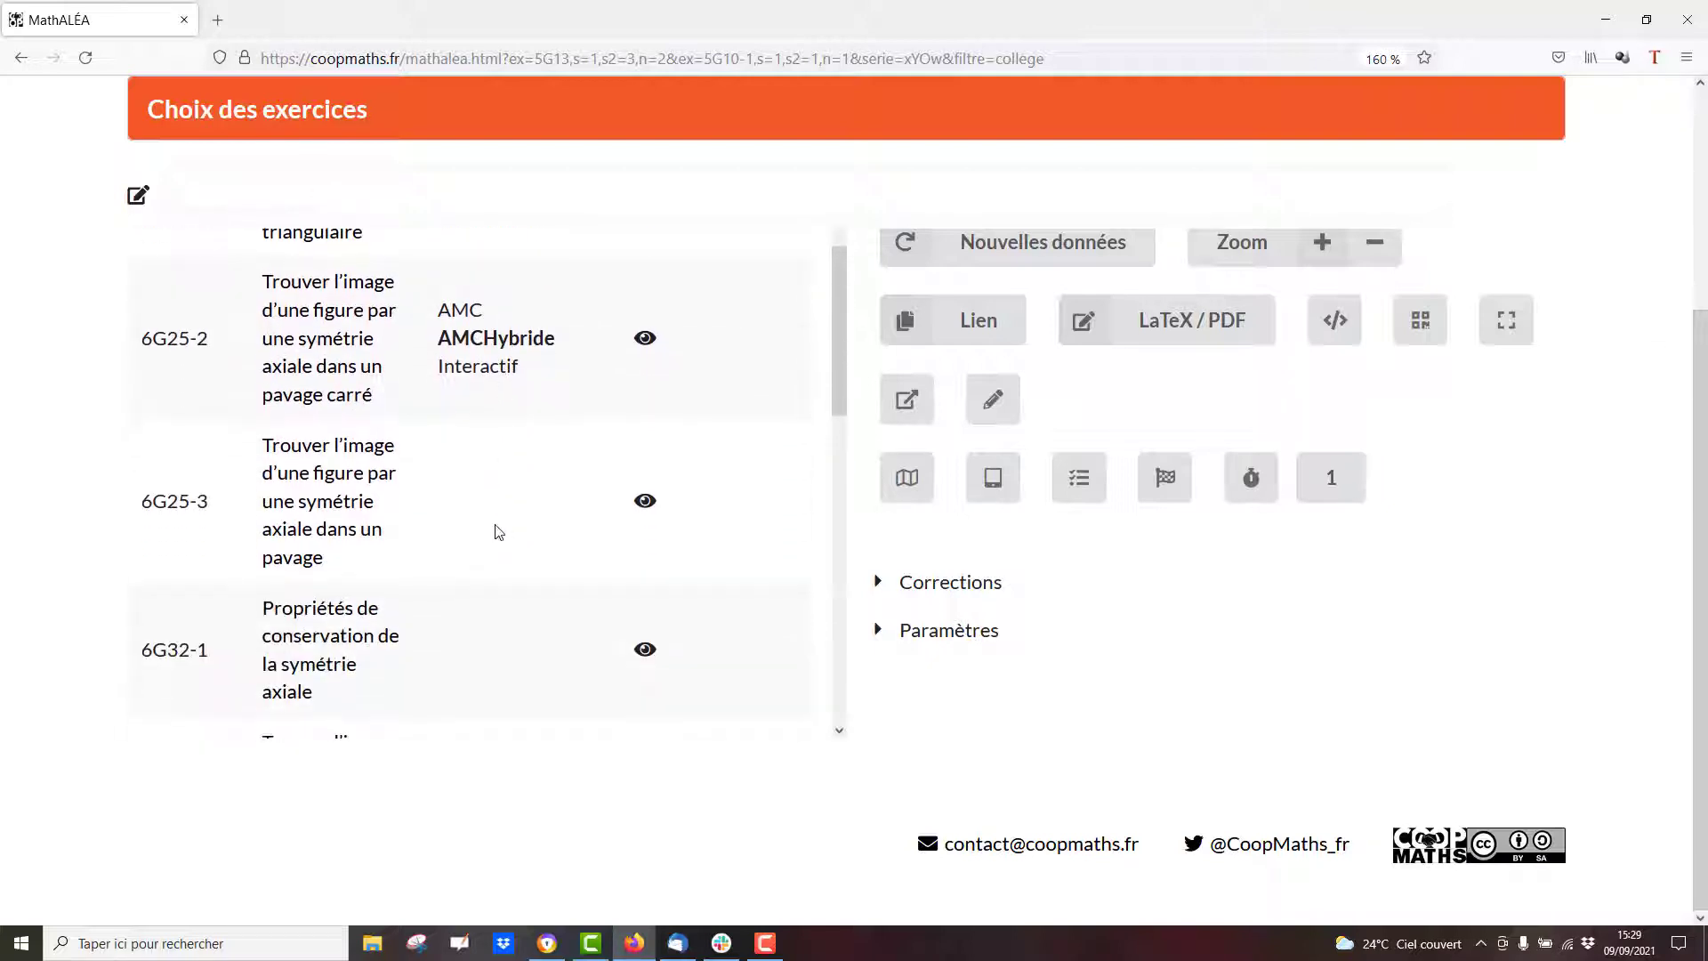
{"action": "scroll", "coordinate": [498, 532], "scroll_direction": "down", "scroll_amount": 3}
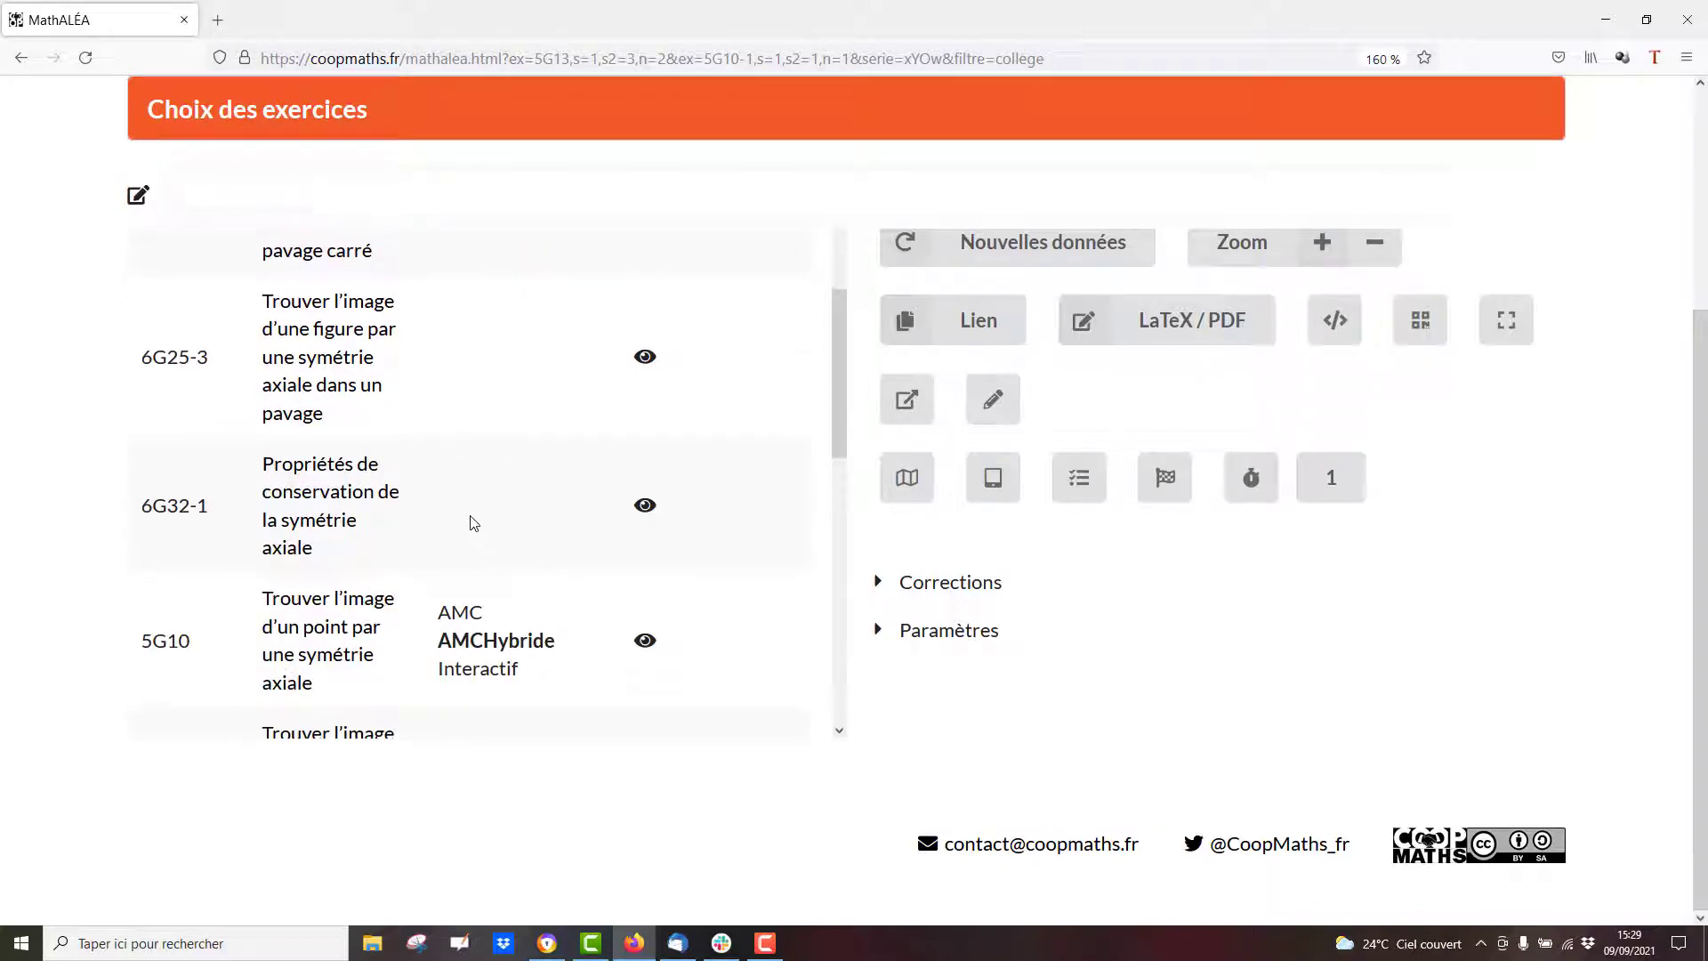
Step: Add exercises 6G32-1, 5G11-1 and 5G12 from the search results to the selection
{"action": "left_click", "coordinate": [388, 491]}
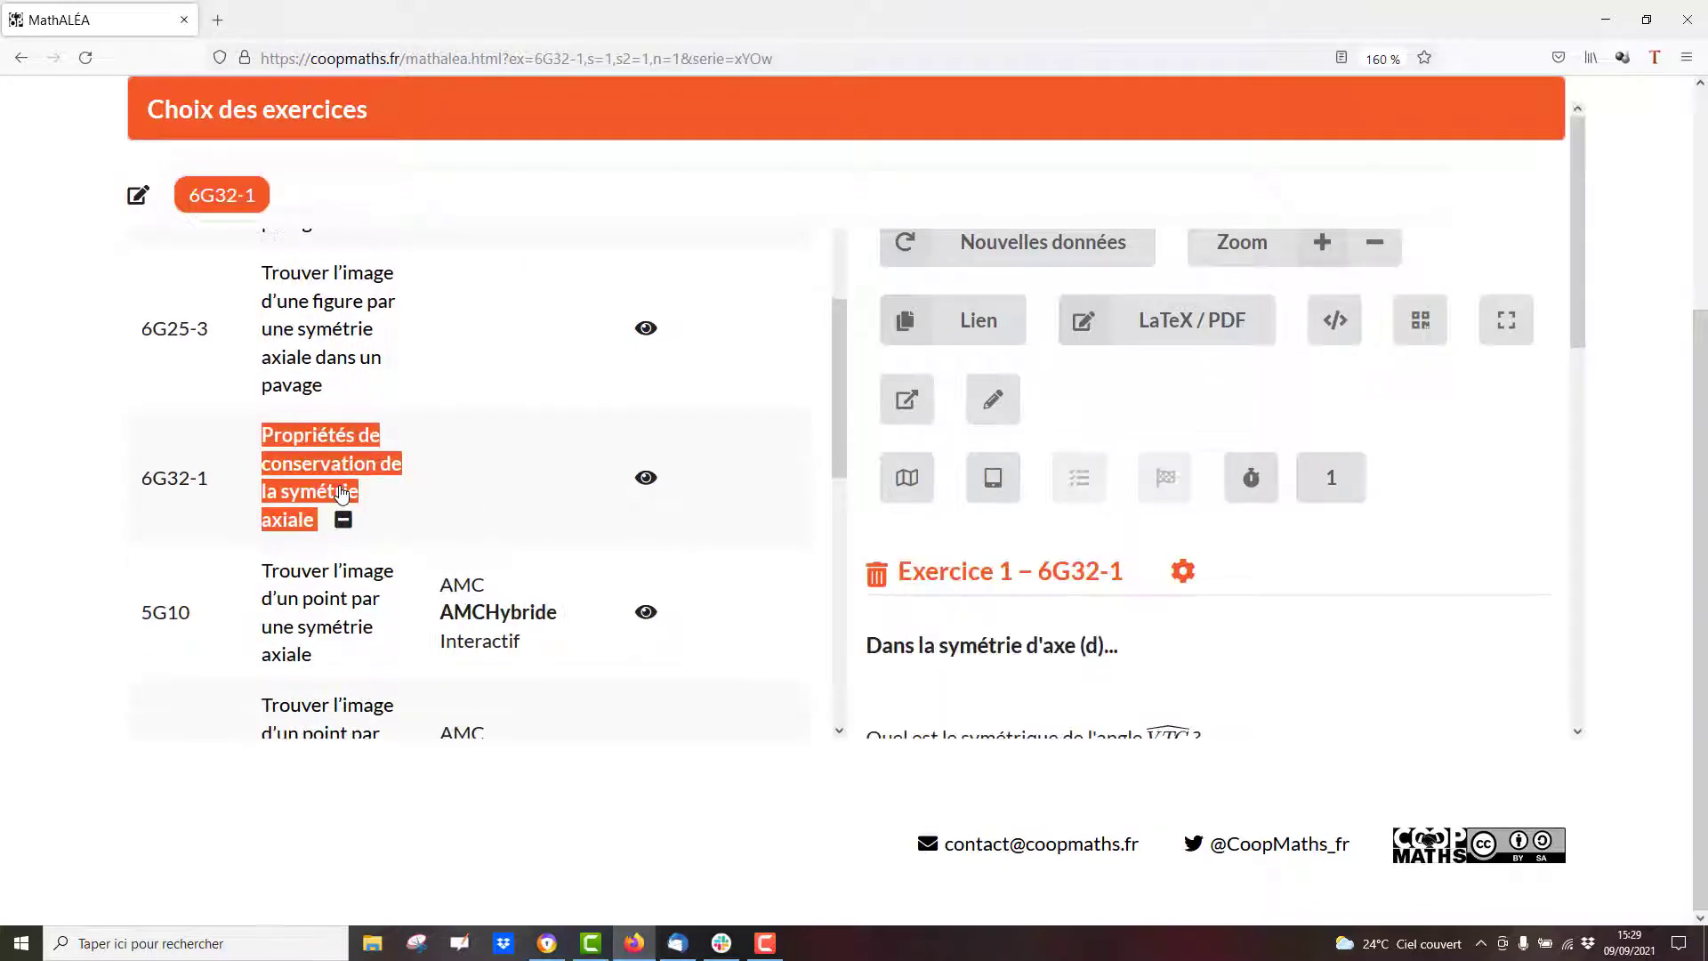
{"action": "scroll", "coordinate": [341, 492], "scroll_direction": "down", "scroll_amount": 6}
{"action": "left_click", "coordinate": [332, 494]}
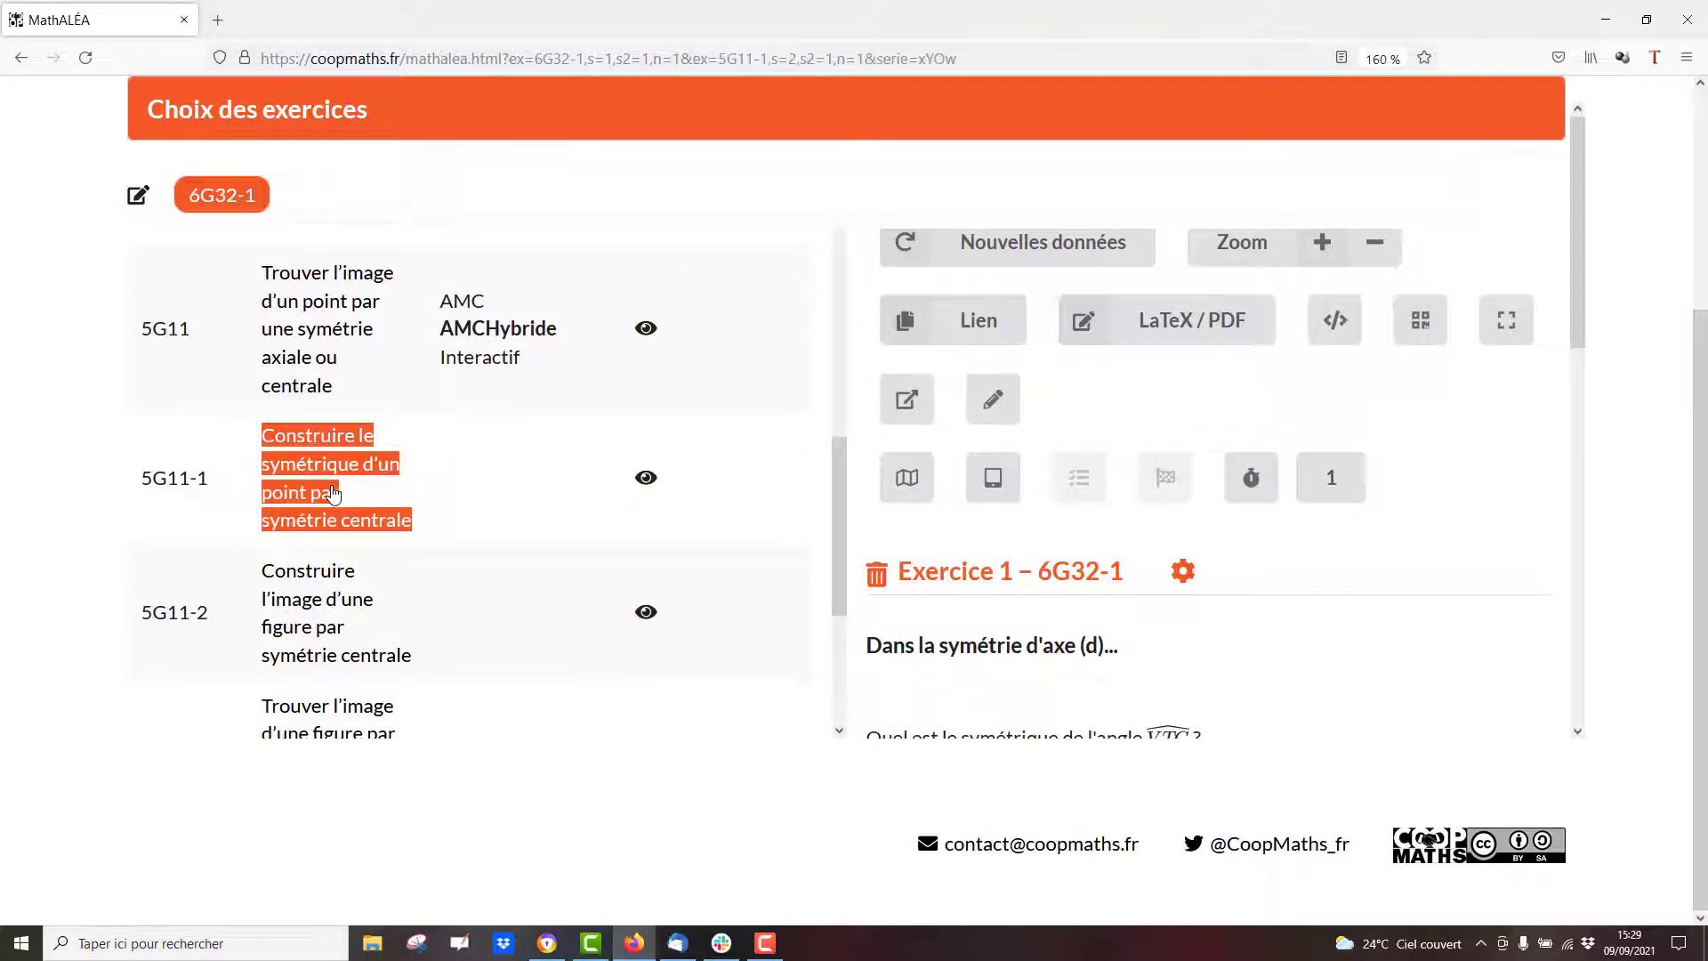
{"action": "scroll", "coordinate": [332, 494], "scroll_direction": "down", "scroll_amount": 5}
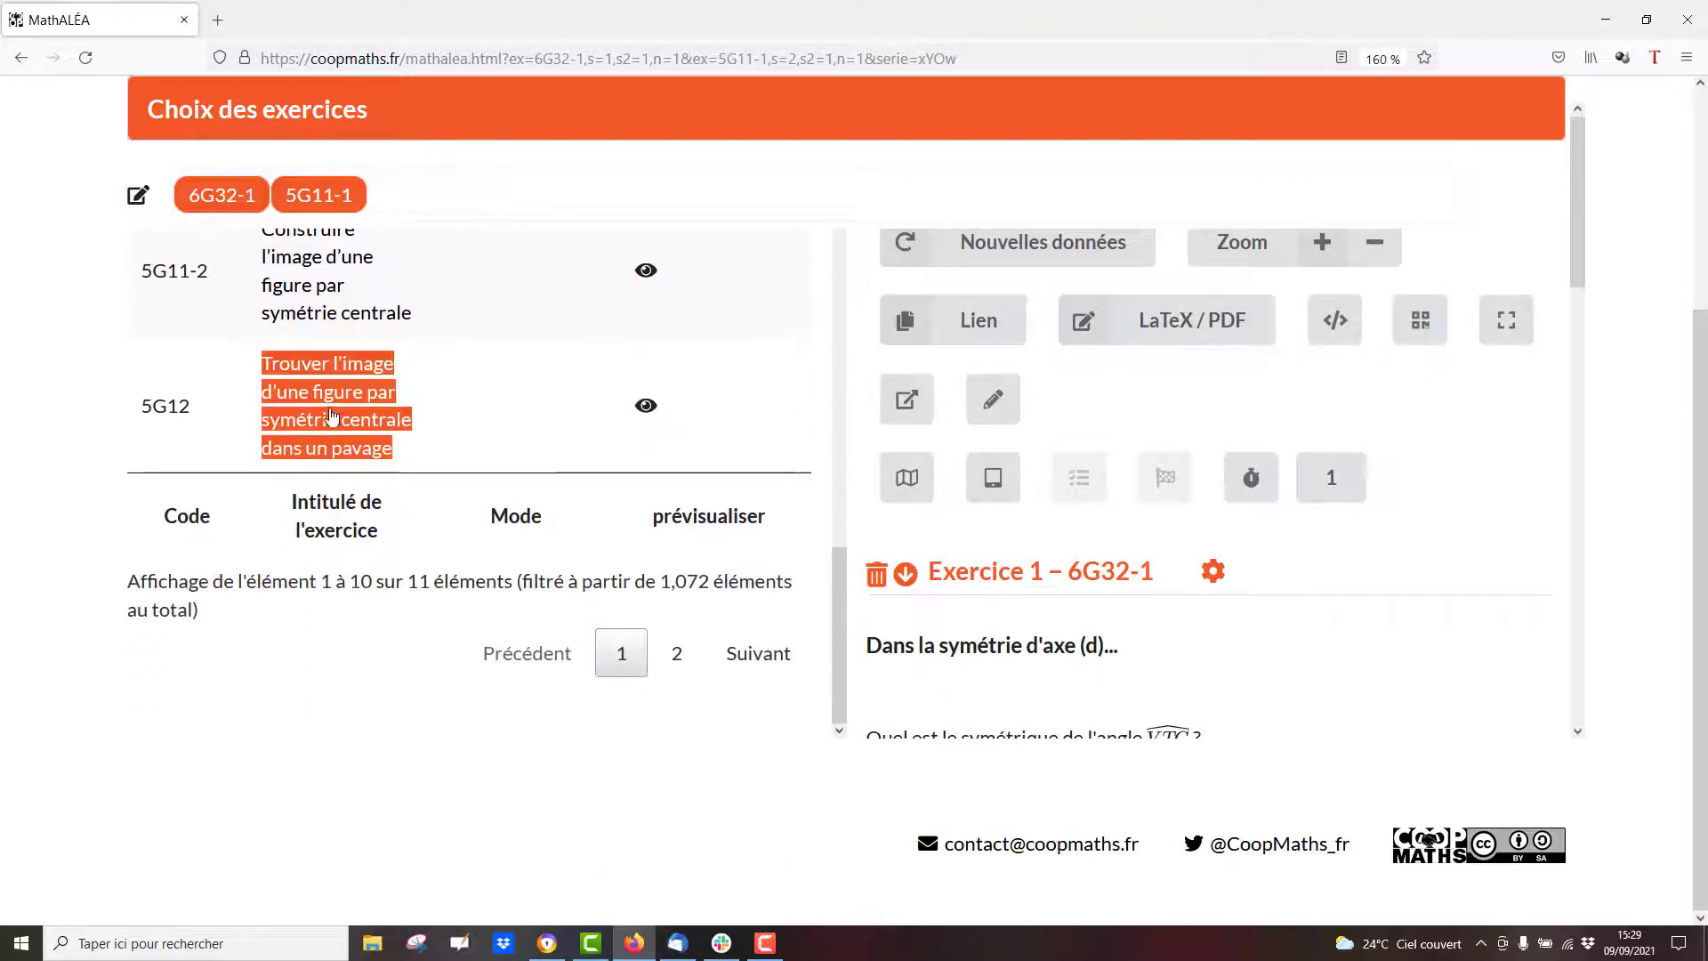
{"action": "left_click", "coordinate": [331, 415]}
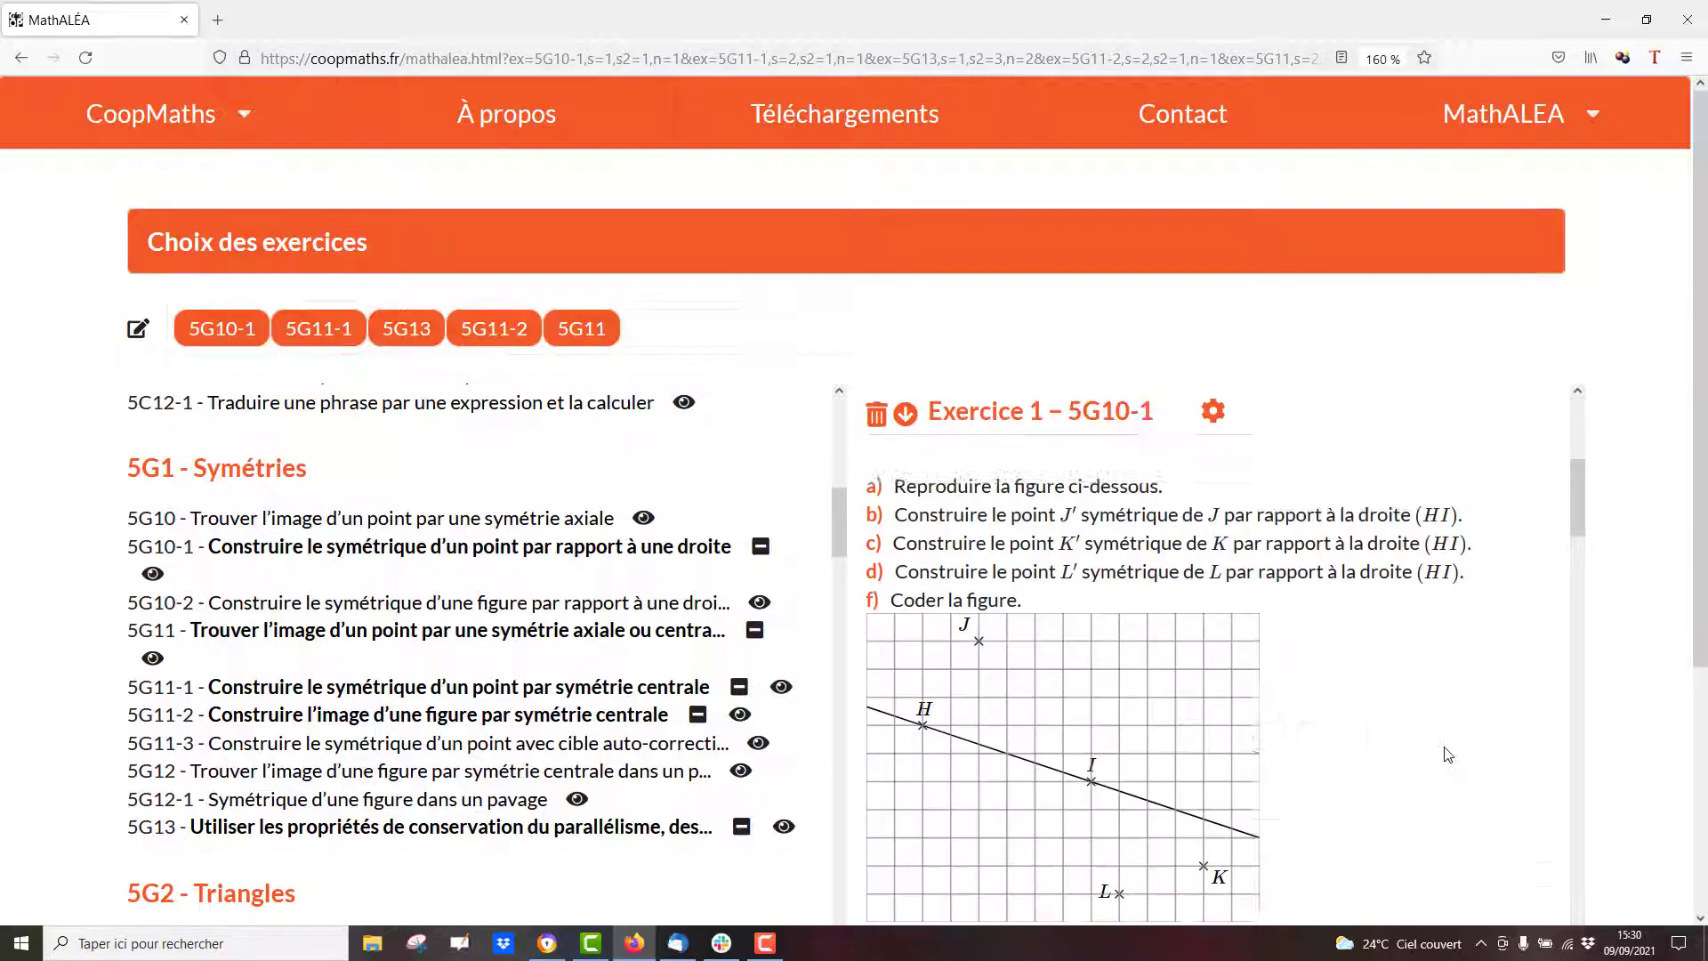
Step: Look through the selected exercises and display them with their menu across the full page
{"action": "scroll", "coordinate": [1447, 754], "scroll_direction": "down", "scroll_amount": 10}
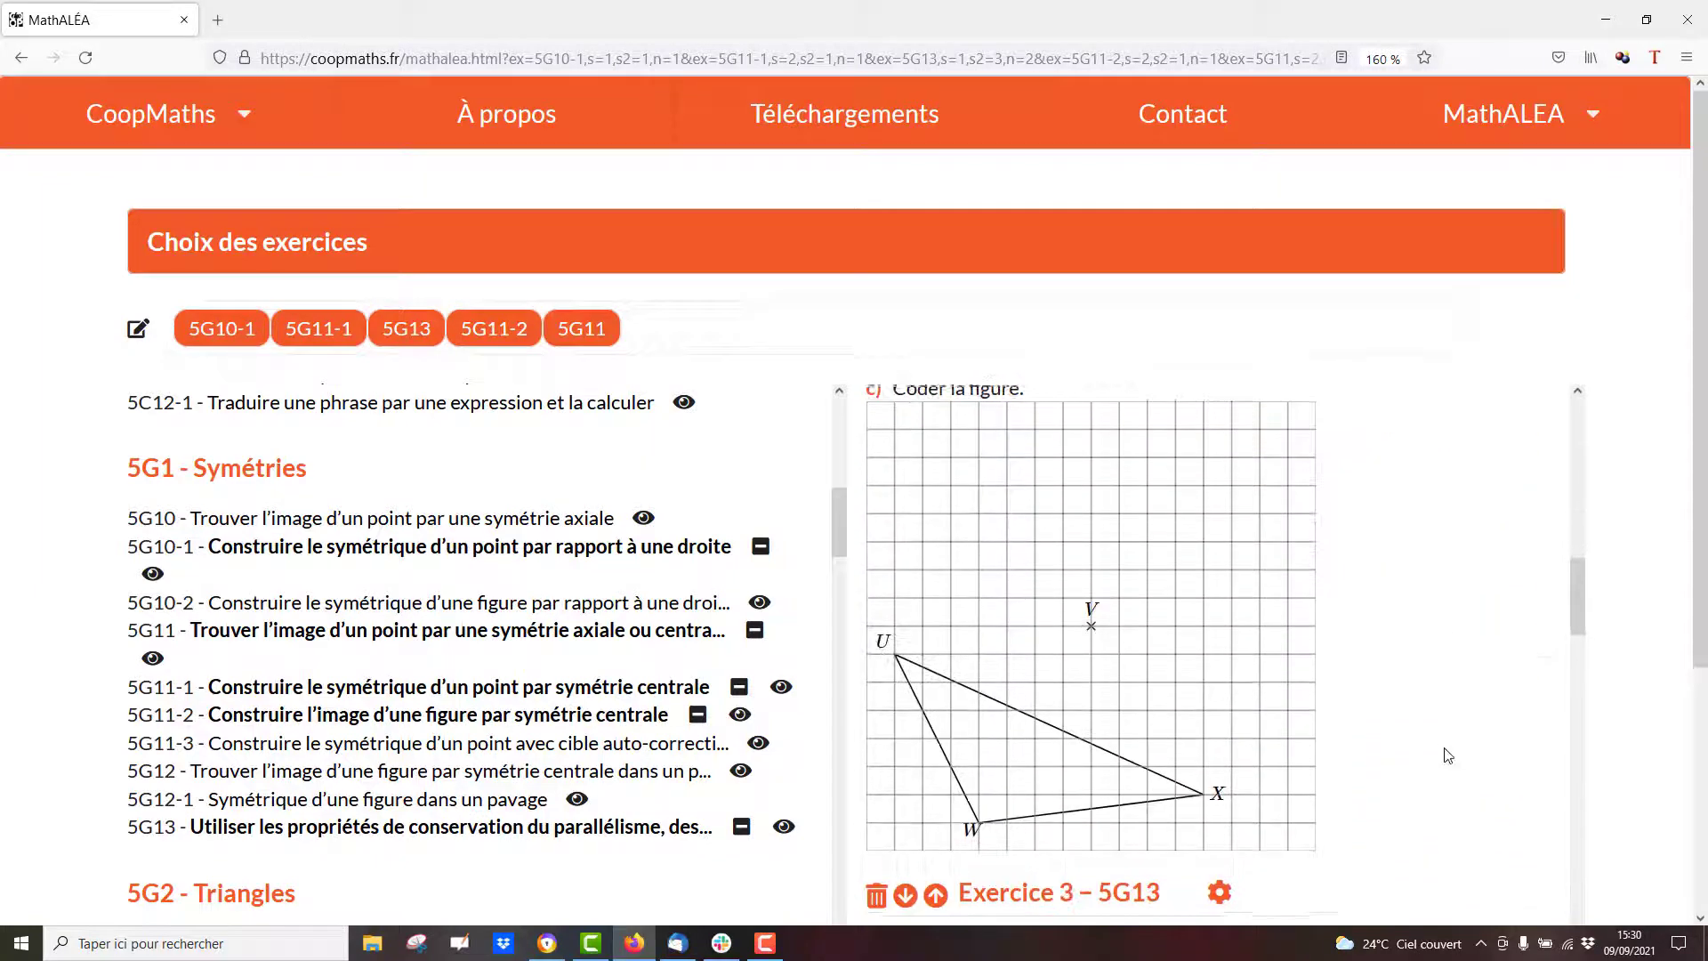
{"action": "scroll", "coordinate": [1447, 756], "scroll_direction": "up", "scroll_amount": 10}
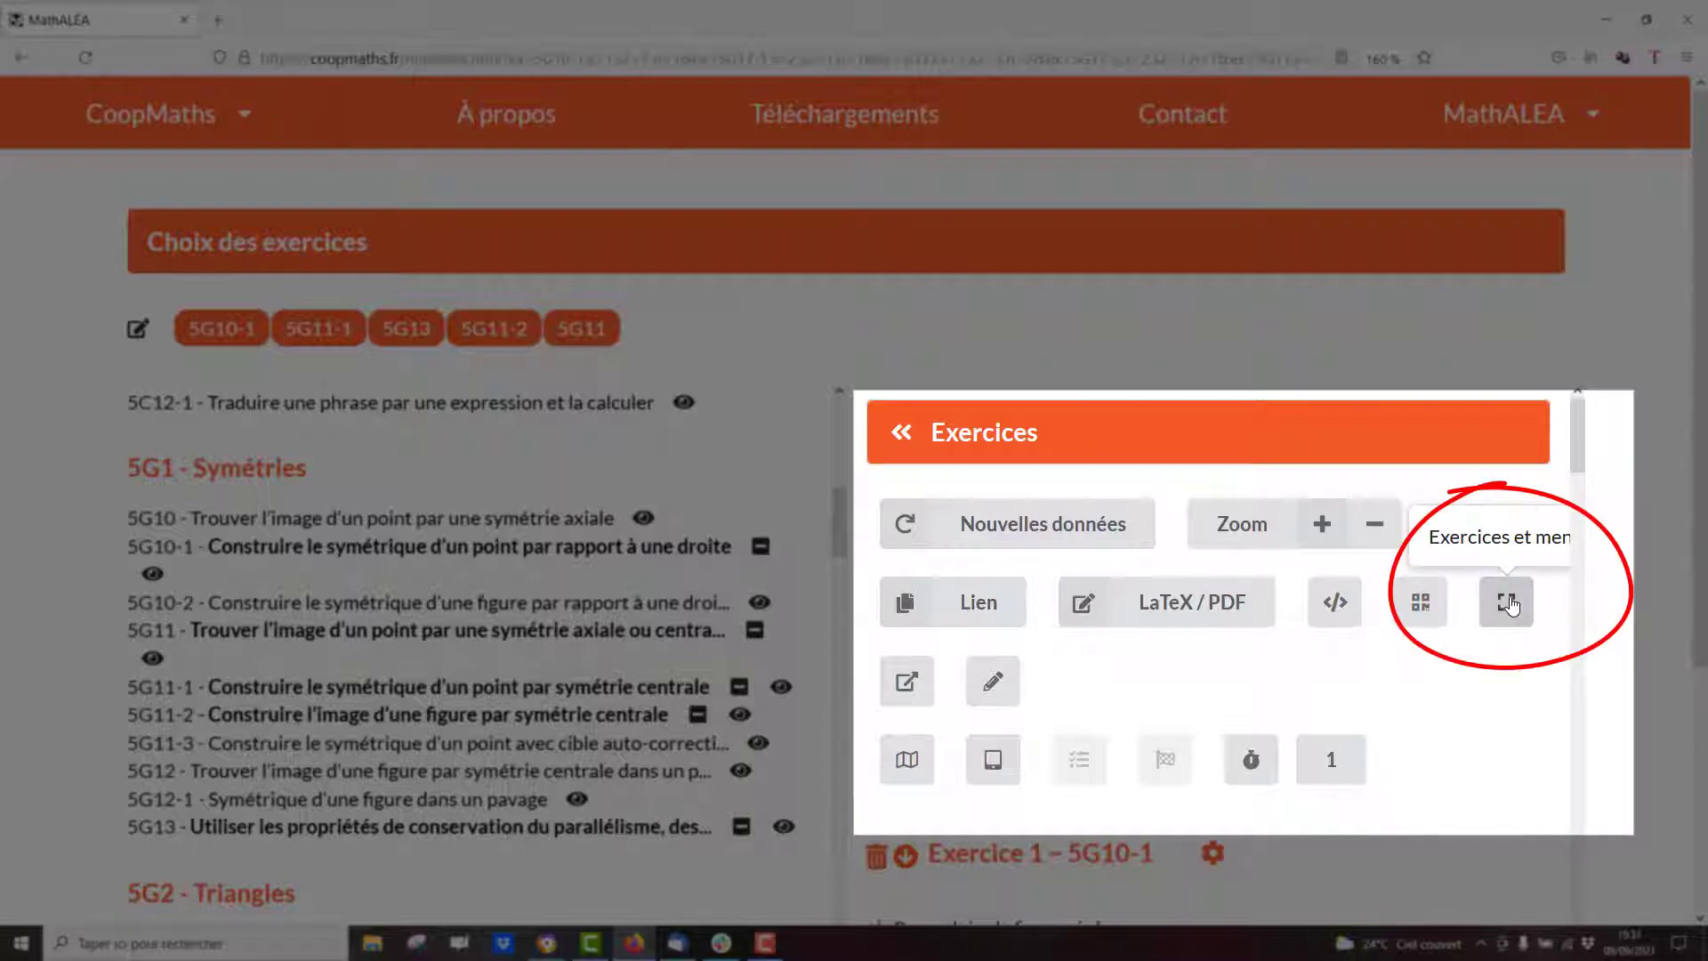
{"action": "left_click", "coordinate": [1507, 603]}
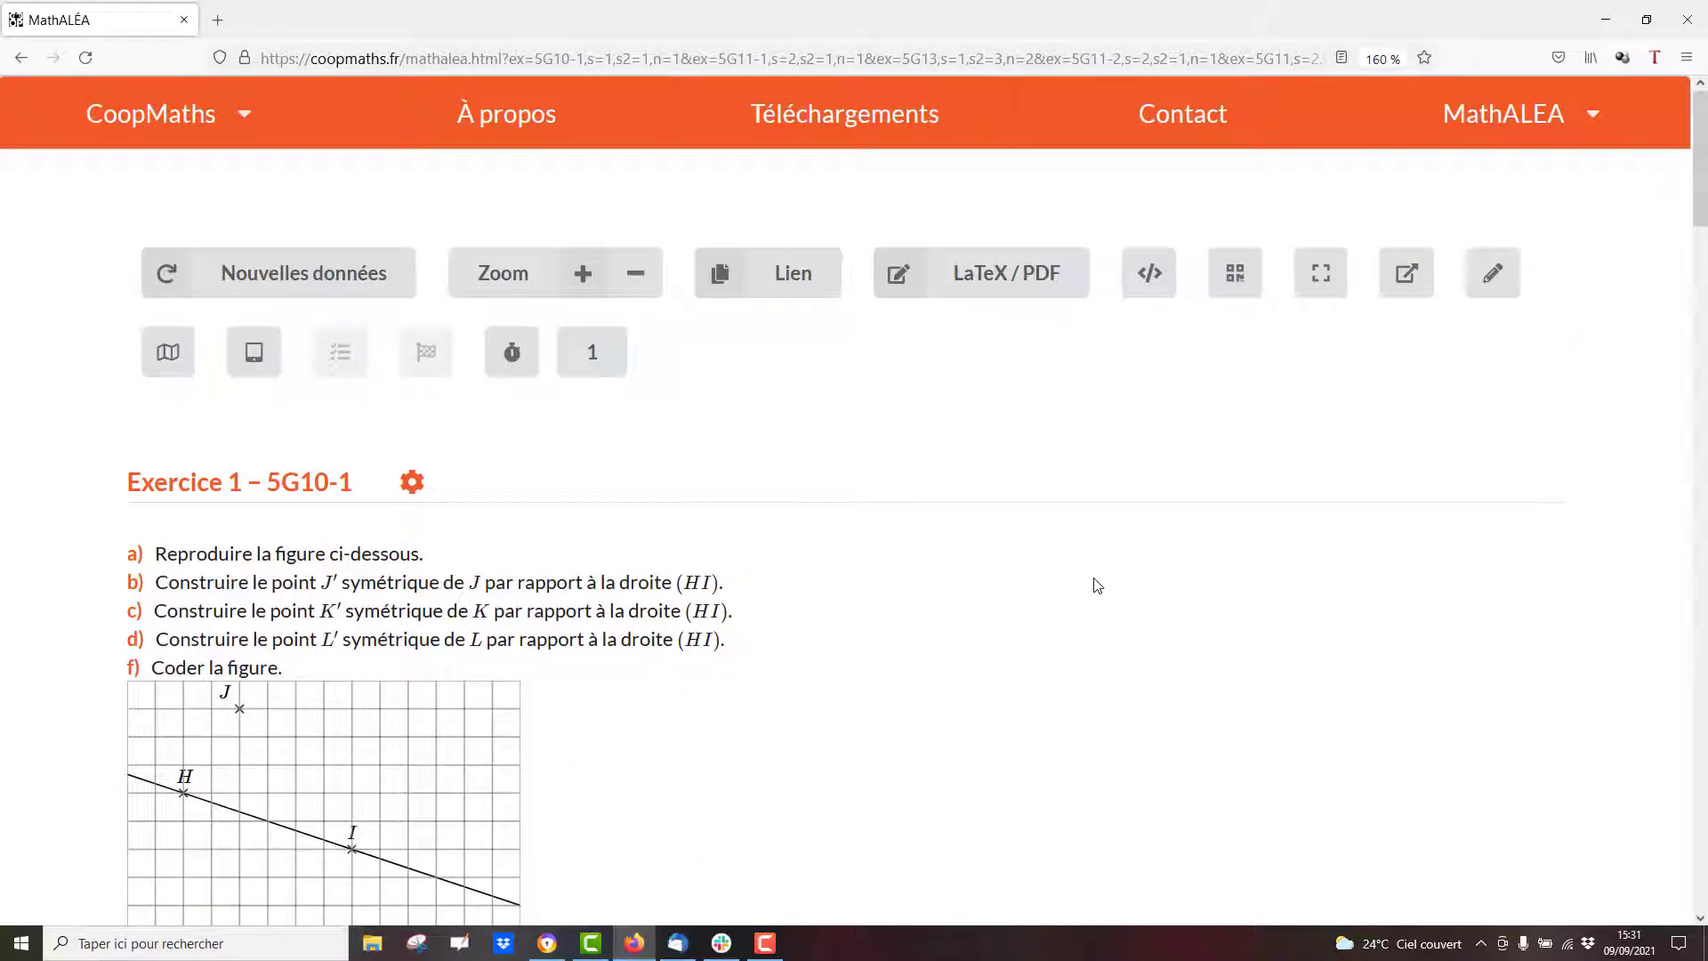
Step: Look through the displayed exercises and examine their question count, video complement and question type parameters, including those of 5G10-1 and 5G13
{"action": "scroll", "coordinate": [1097, 585], "scroll_direction": "down", "scroll_amount": 10}
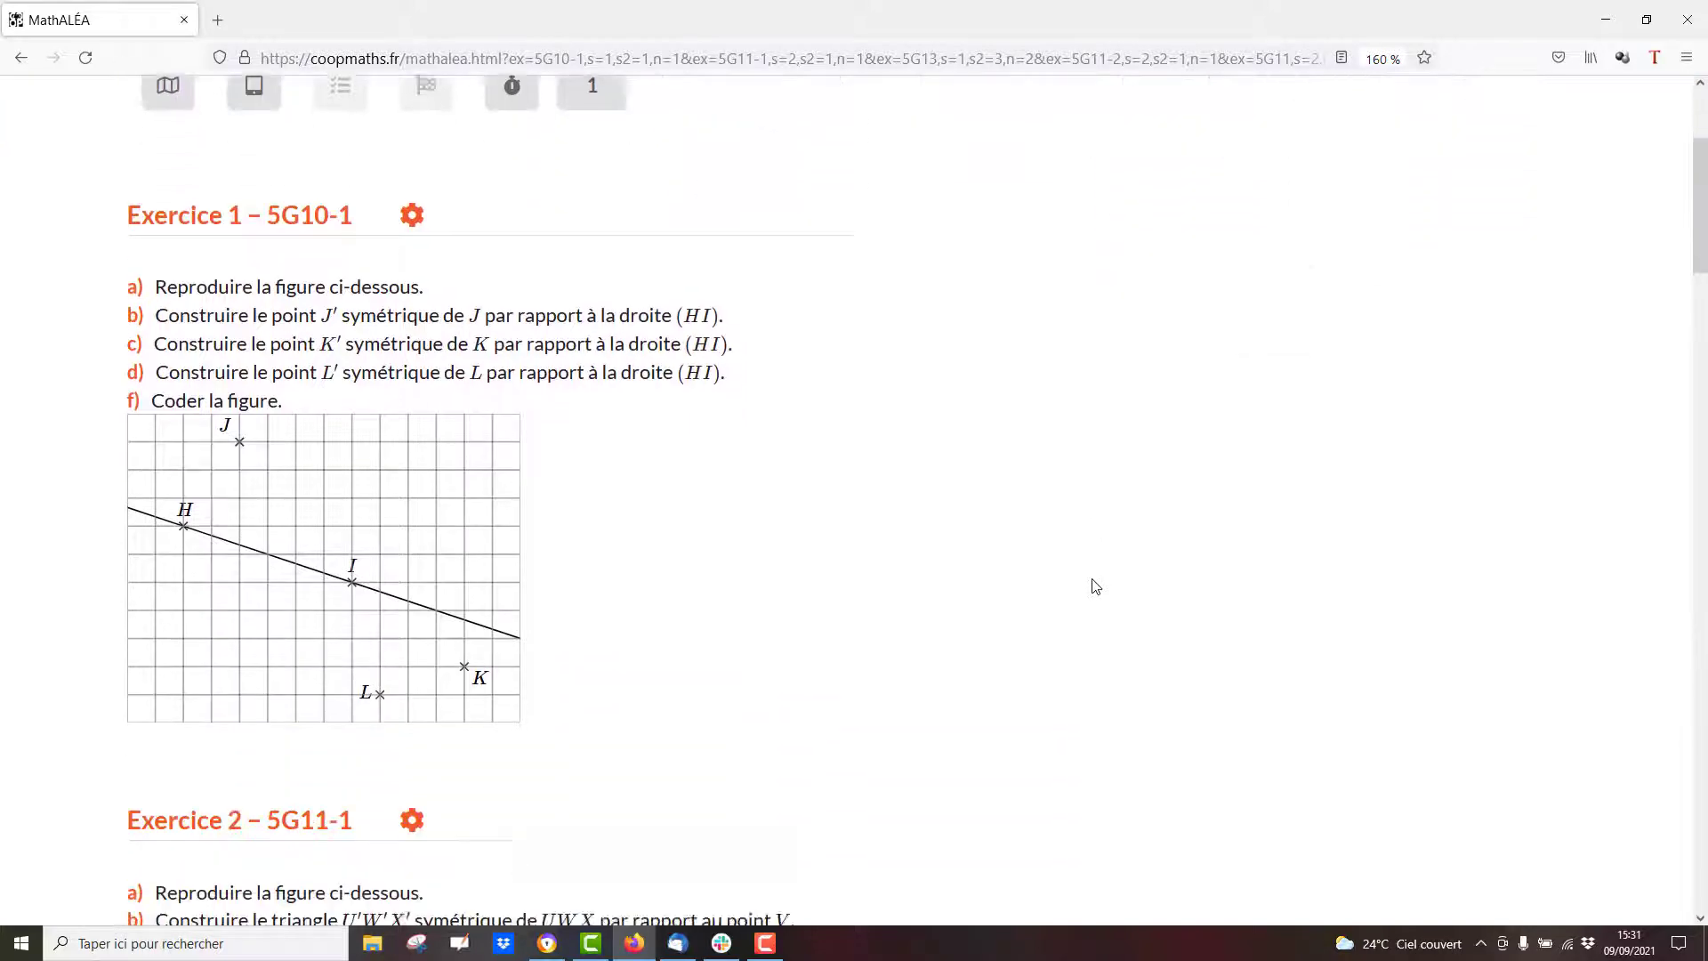
{"action": "scroll", "coordinate": [1096, 586], "scroll_direction": "down", "scroll_amount": 10}
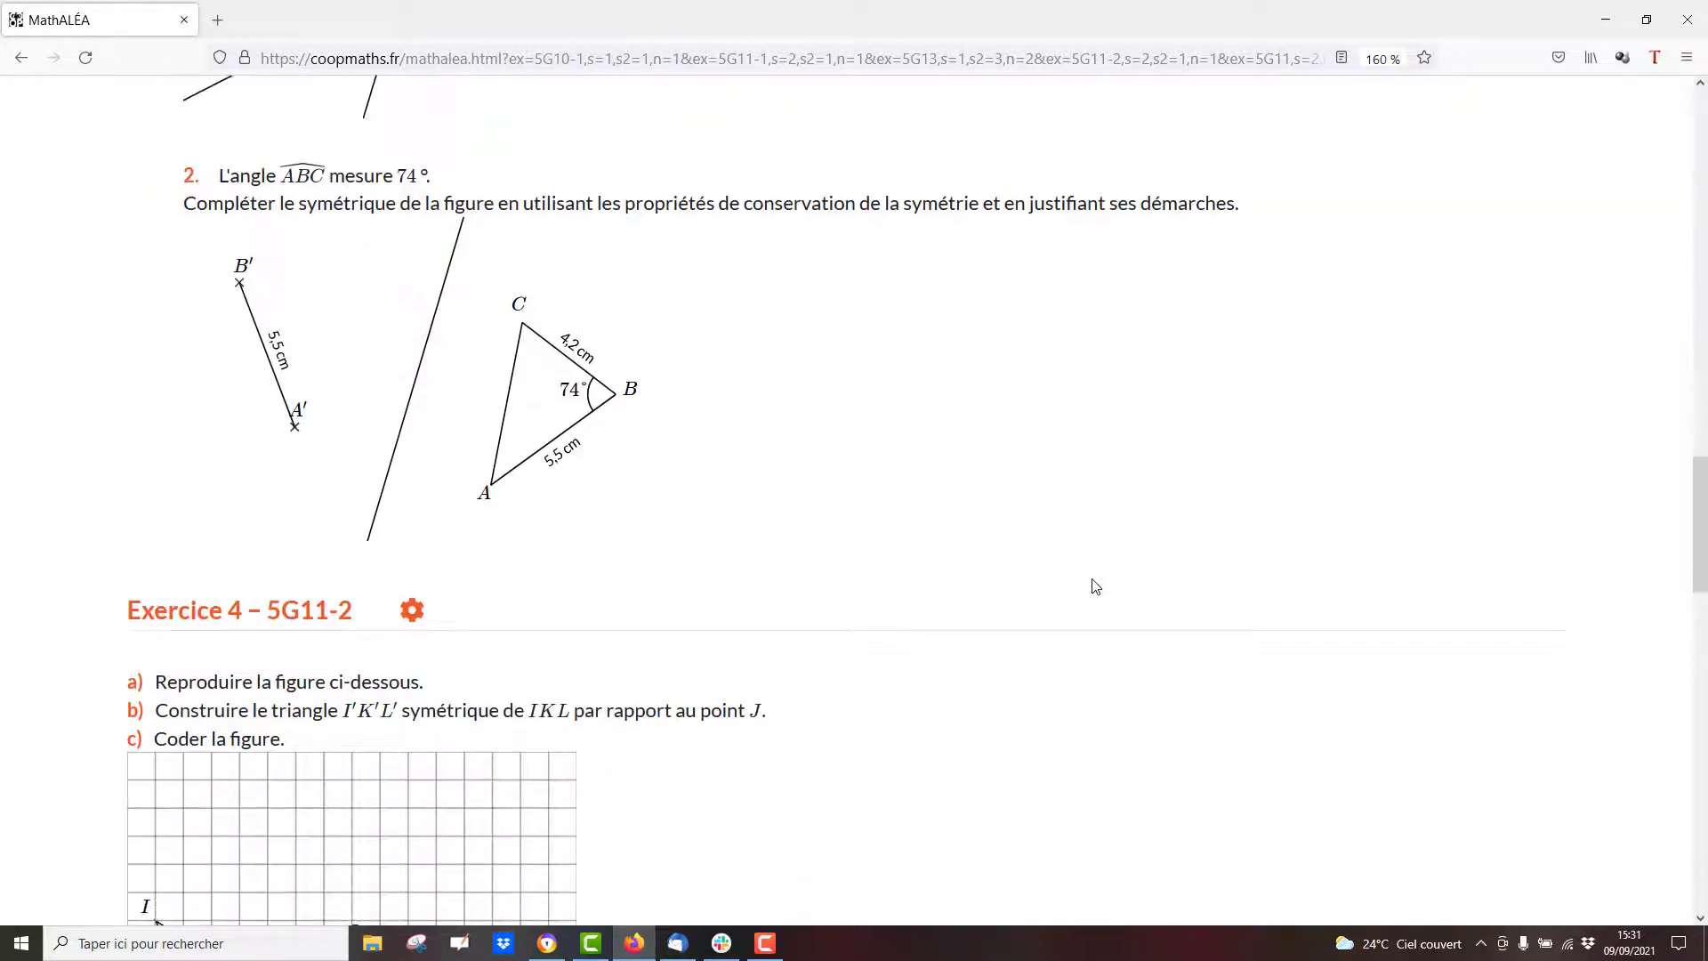
{"action": "scroll", "coordinate": [1096, 585], "scroll_direction": "up", "scroll_amount": 20}
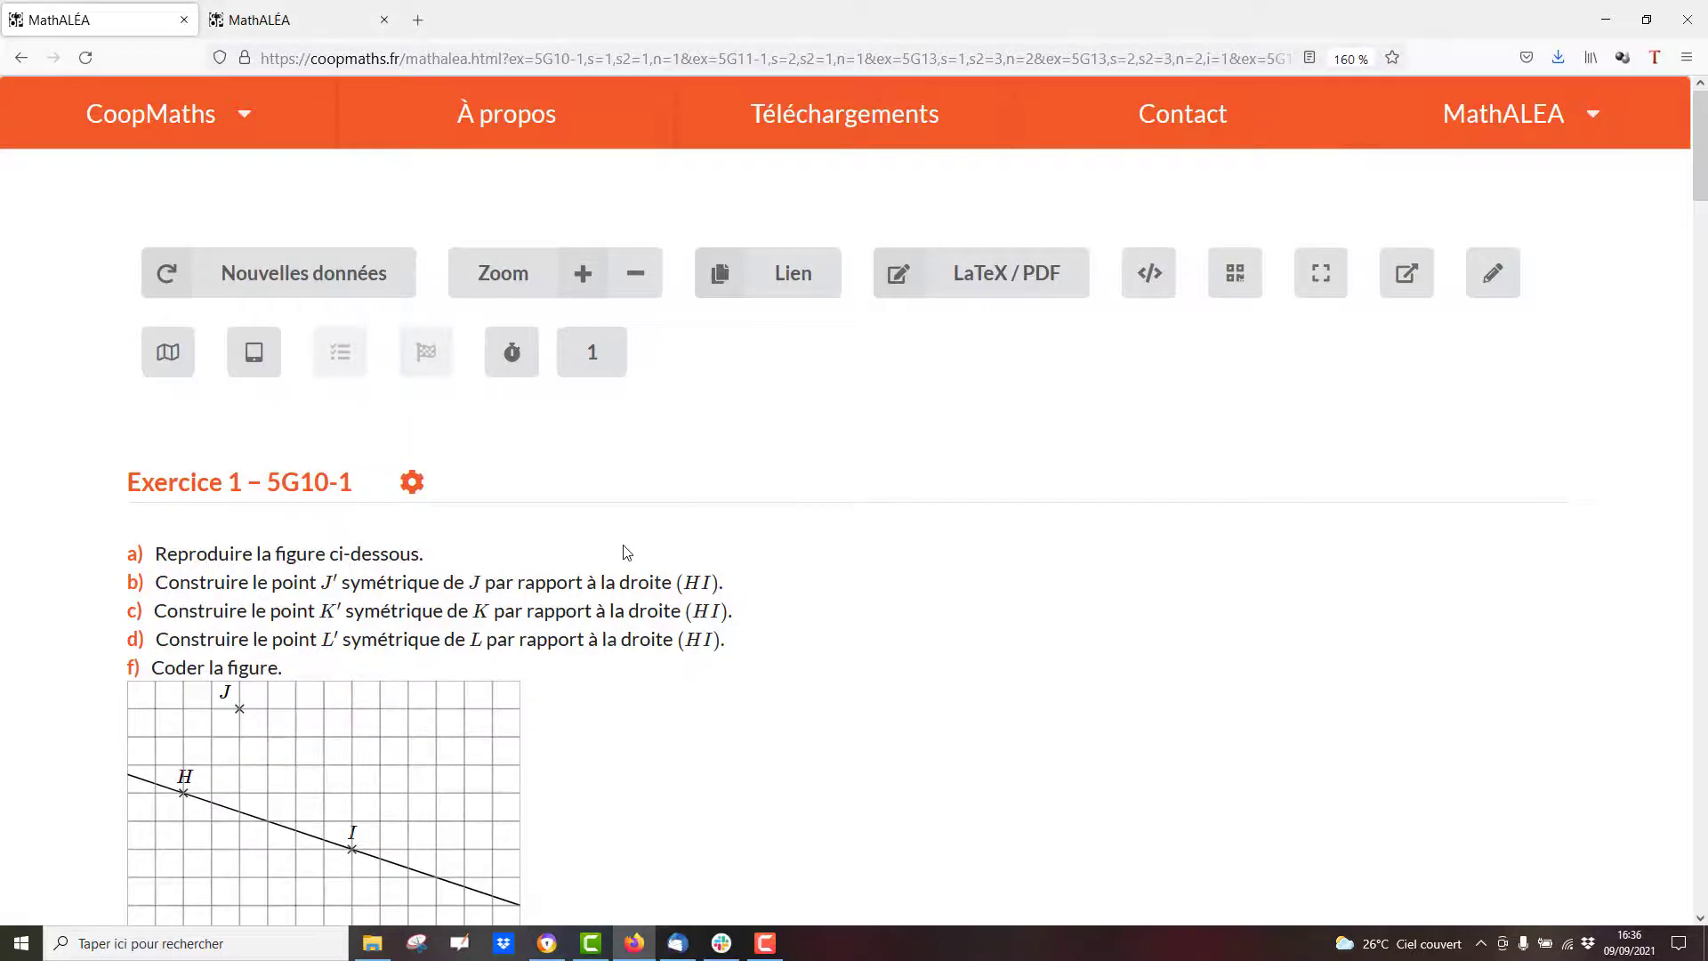
{"action": "scroll", "coordinate": [626, 546], "scroll_direction": "down", "scroll_amount": 15}
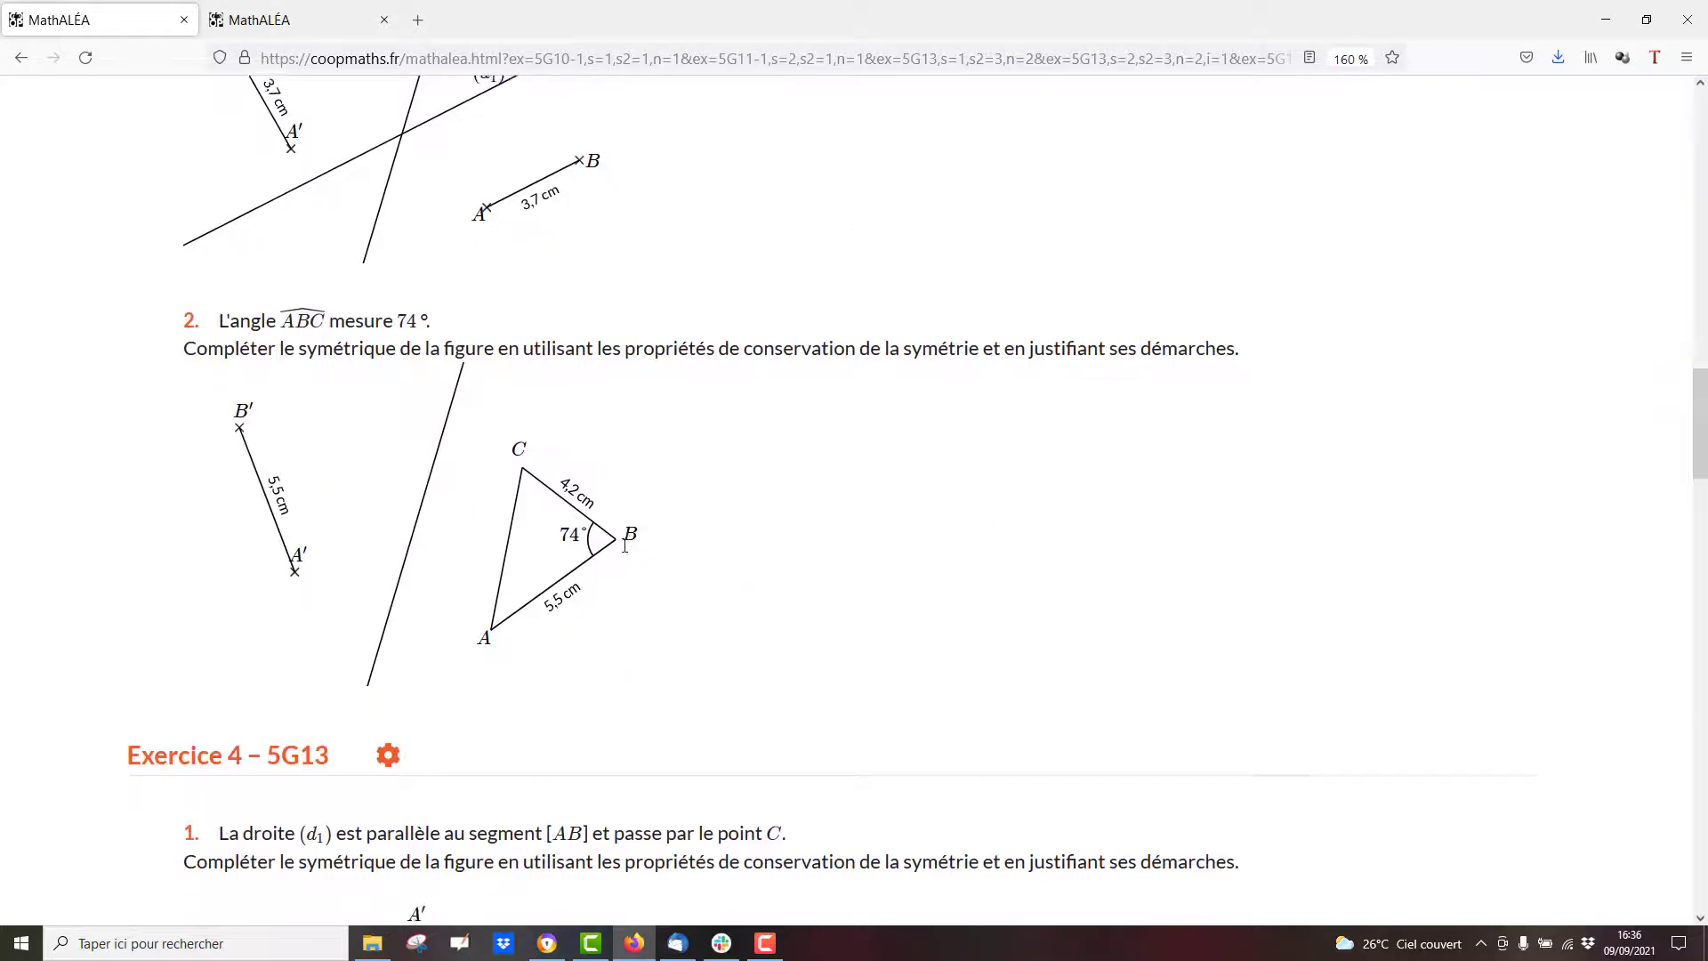
{"action": "scroll", "coordinate": [626, 546], "scroll_direction": "down", "scroll_amount": 20}
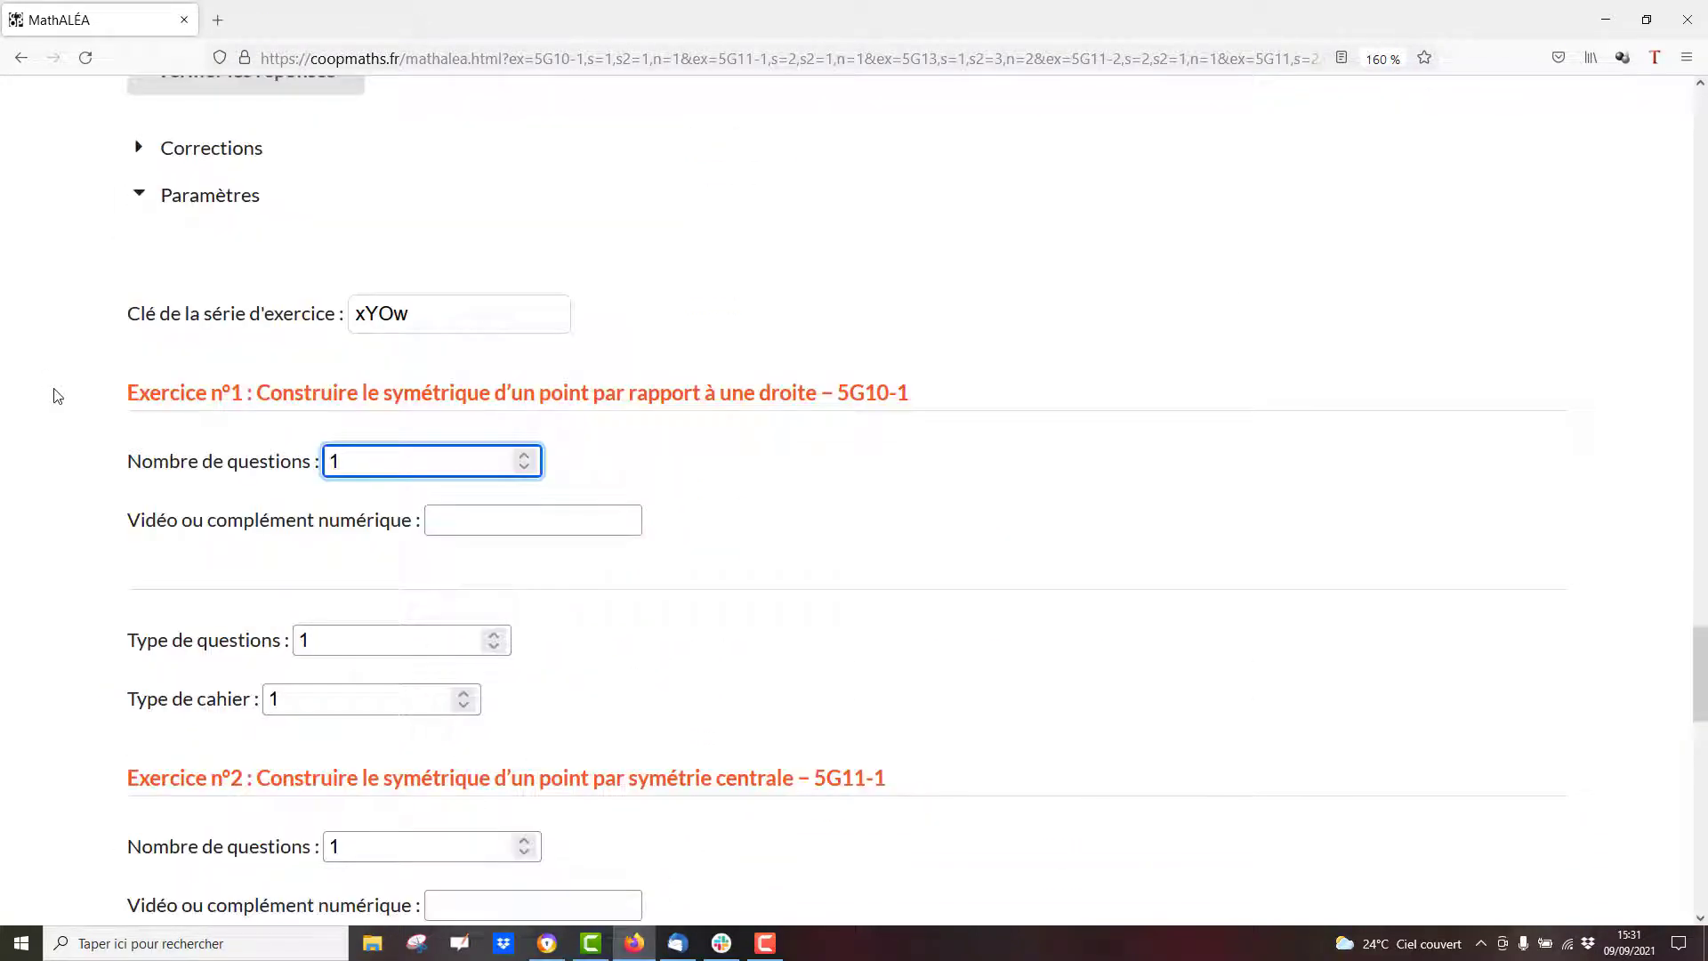
{"action": "scroll", "coordinate": [54, 393], "scroll_direction": "down", "scroll_amount": 3}
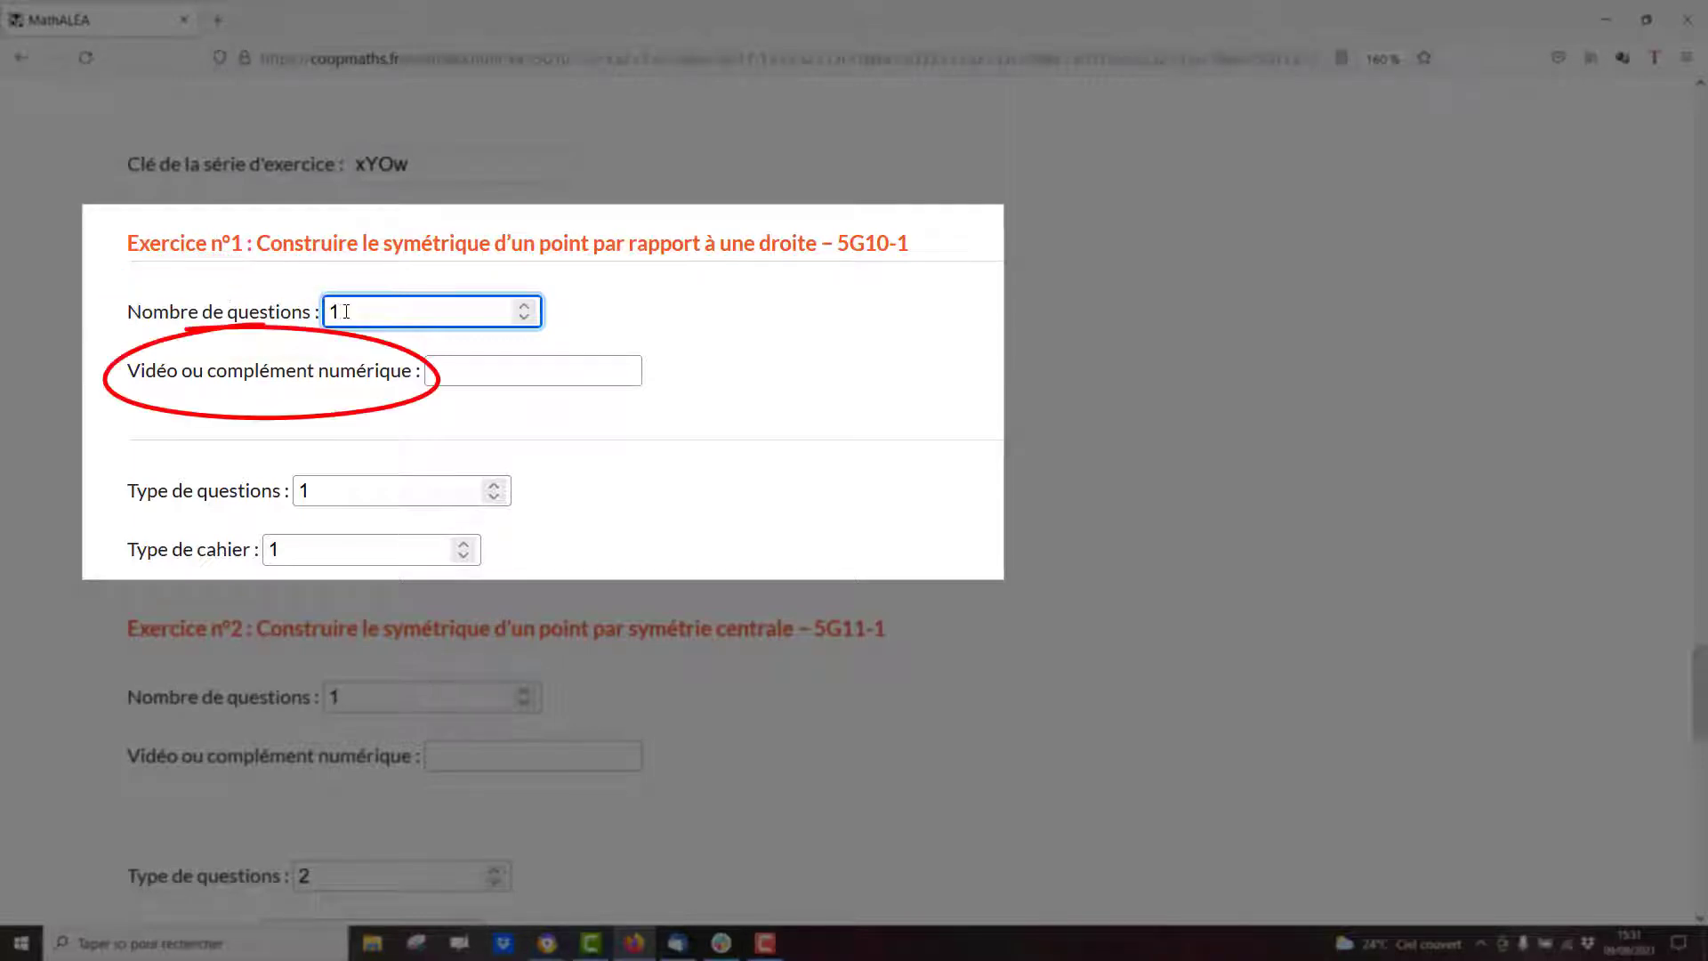
{"action": "left_click", "coordinate": [455, 372]}
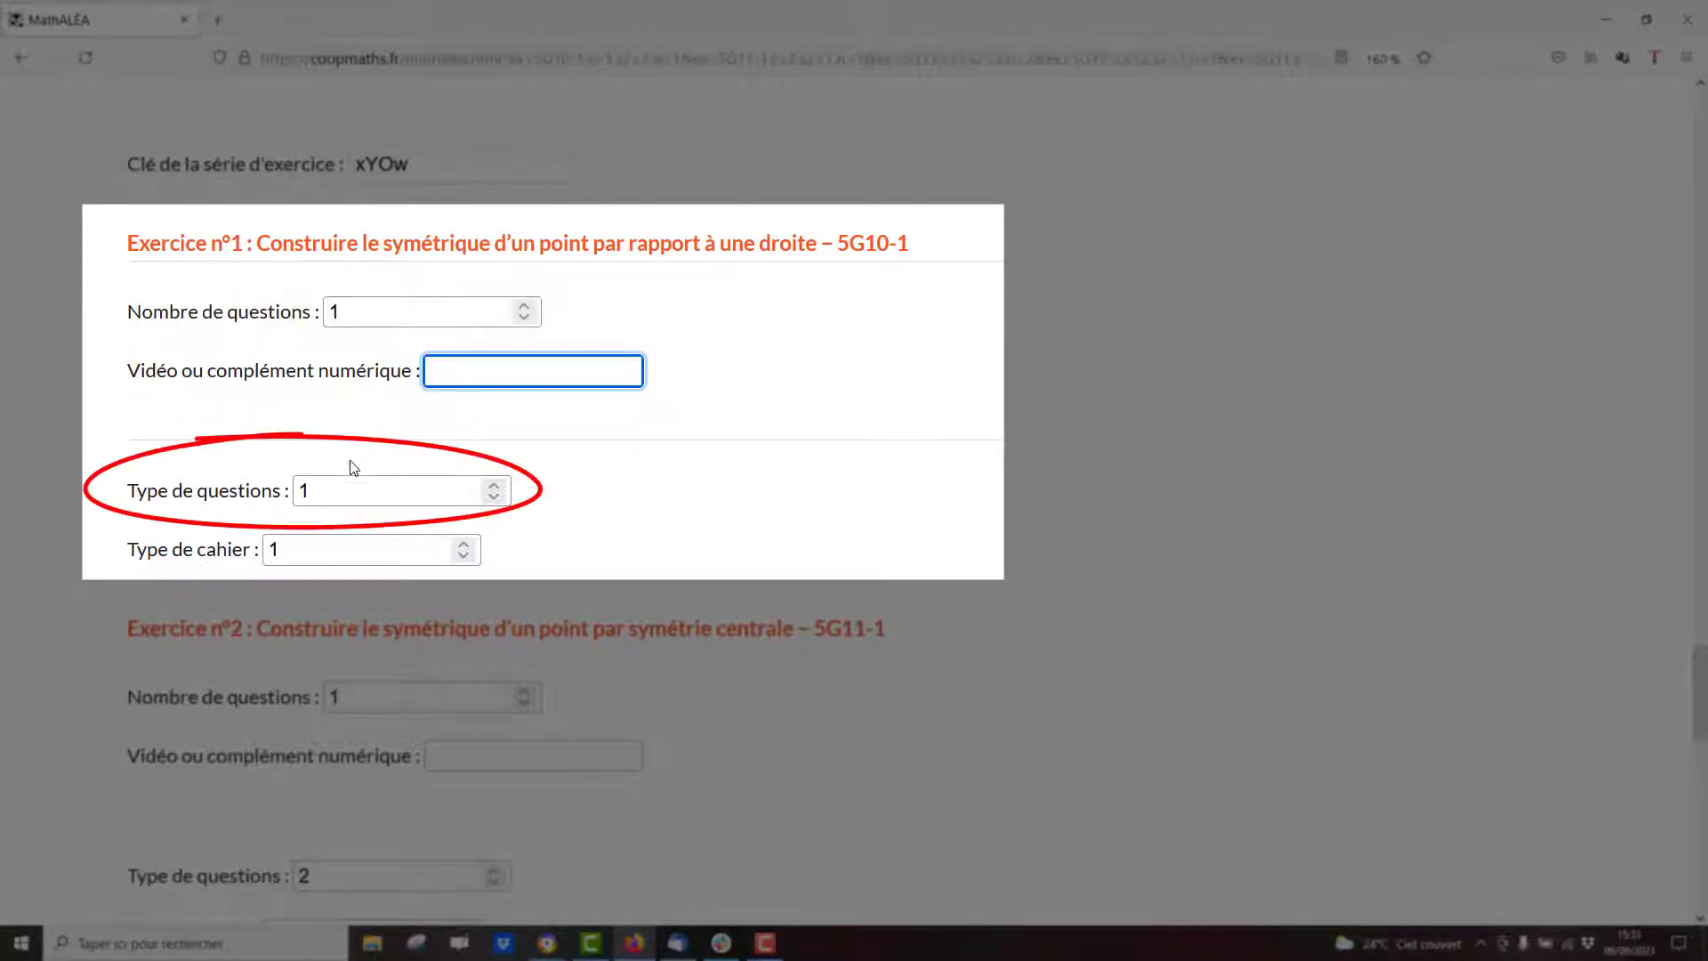
{"action": "mouse_move", "coordinate": [325, 494]}
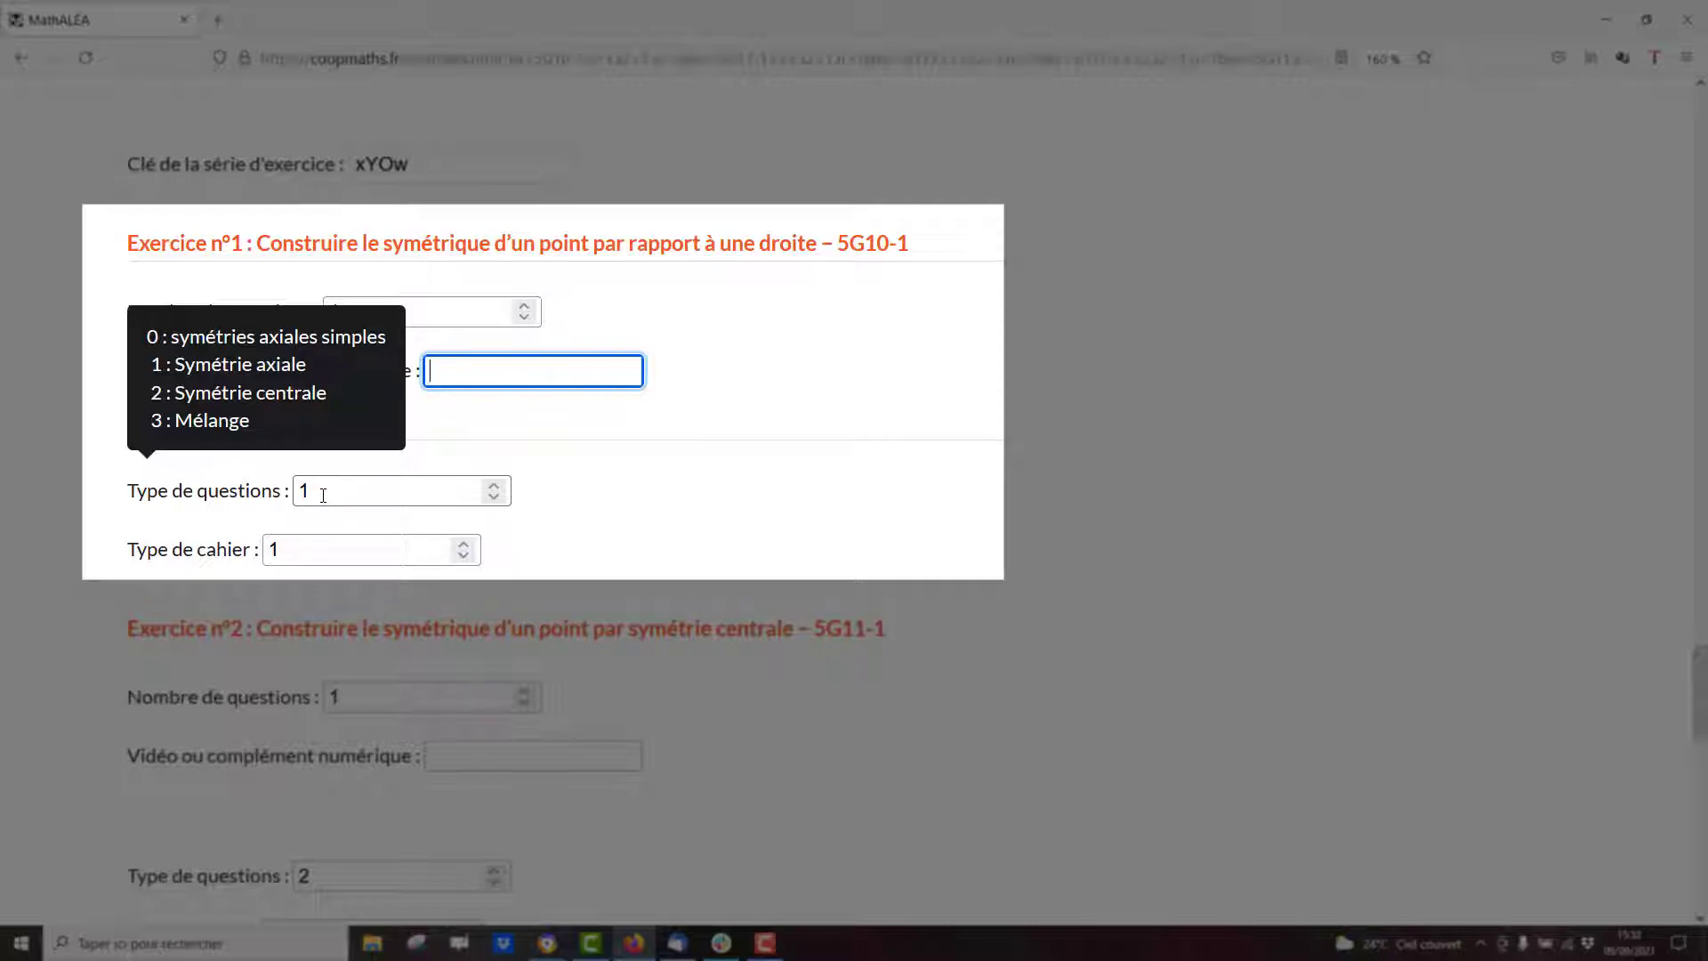
{"action": "scroll", "coordinate": [323, 495], "scroll_direction": "down", "scroll_amount": 2}
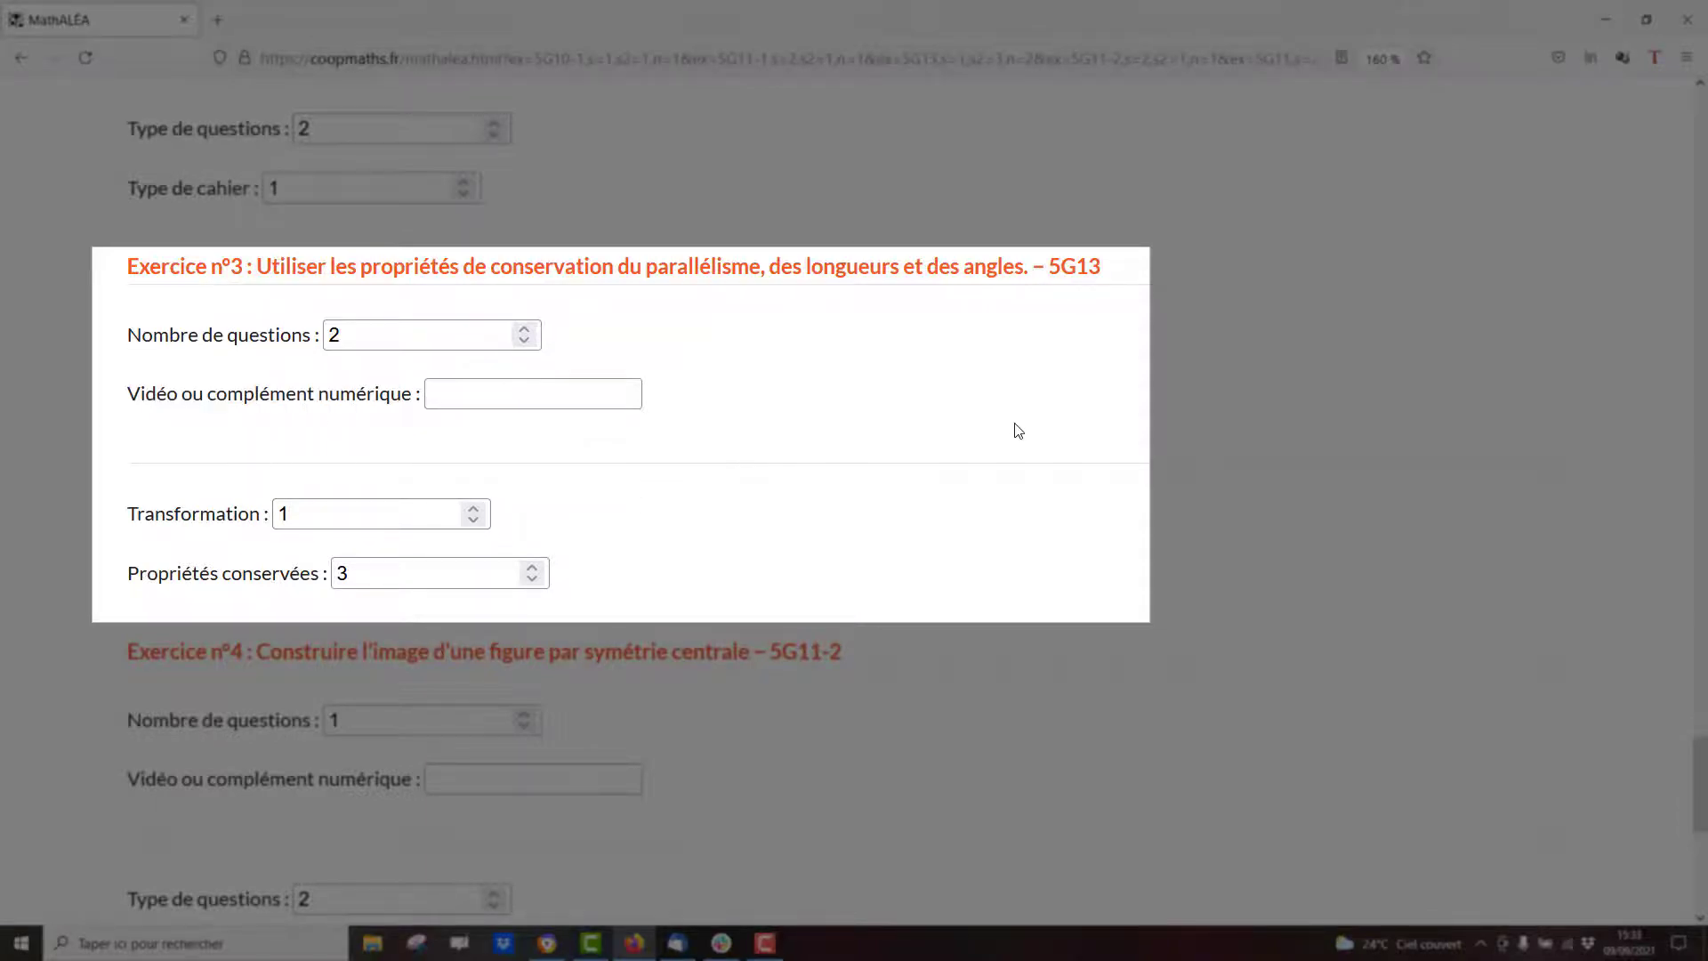
Step: Return from the full-page exercises to the exercise selection to modify it
{"action": "scroll", "coordinate": [1018, 430], "scroll_direction": "up", "scroll_amount": 20}
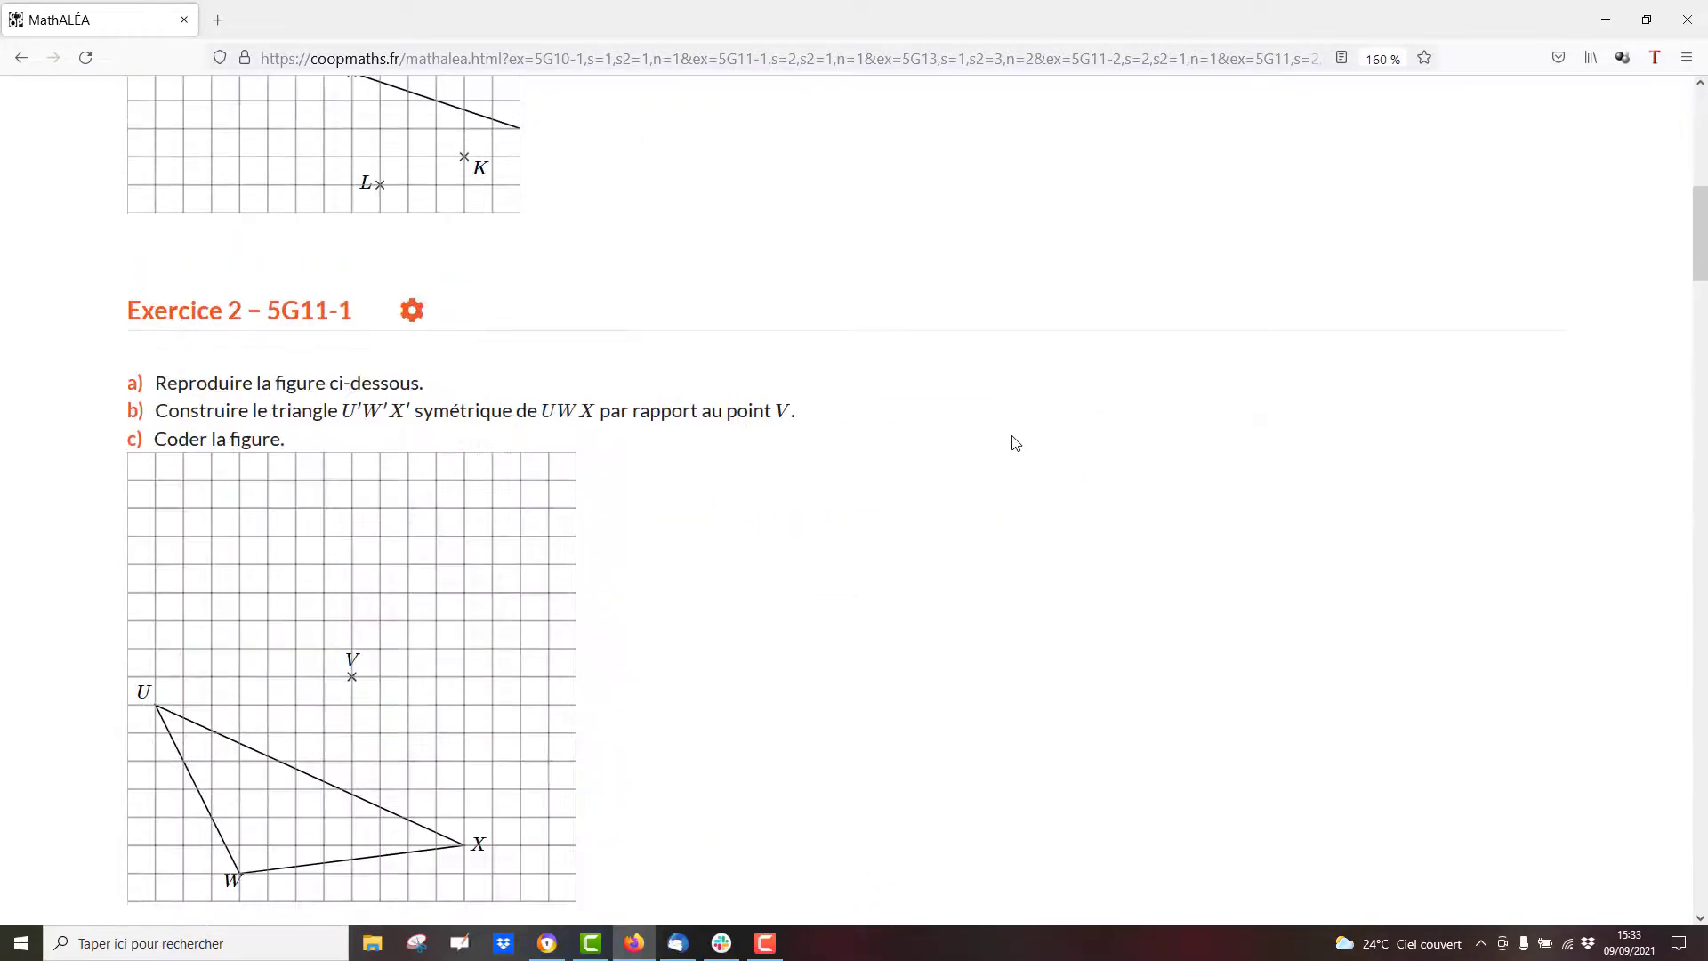
{"action": "scroll", "coordinate": [1016, 442], "scroll_direction": "up", "scroll_amount": 10}
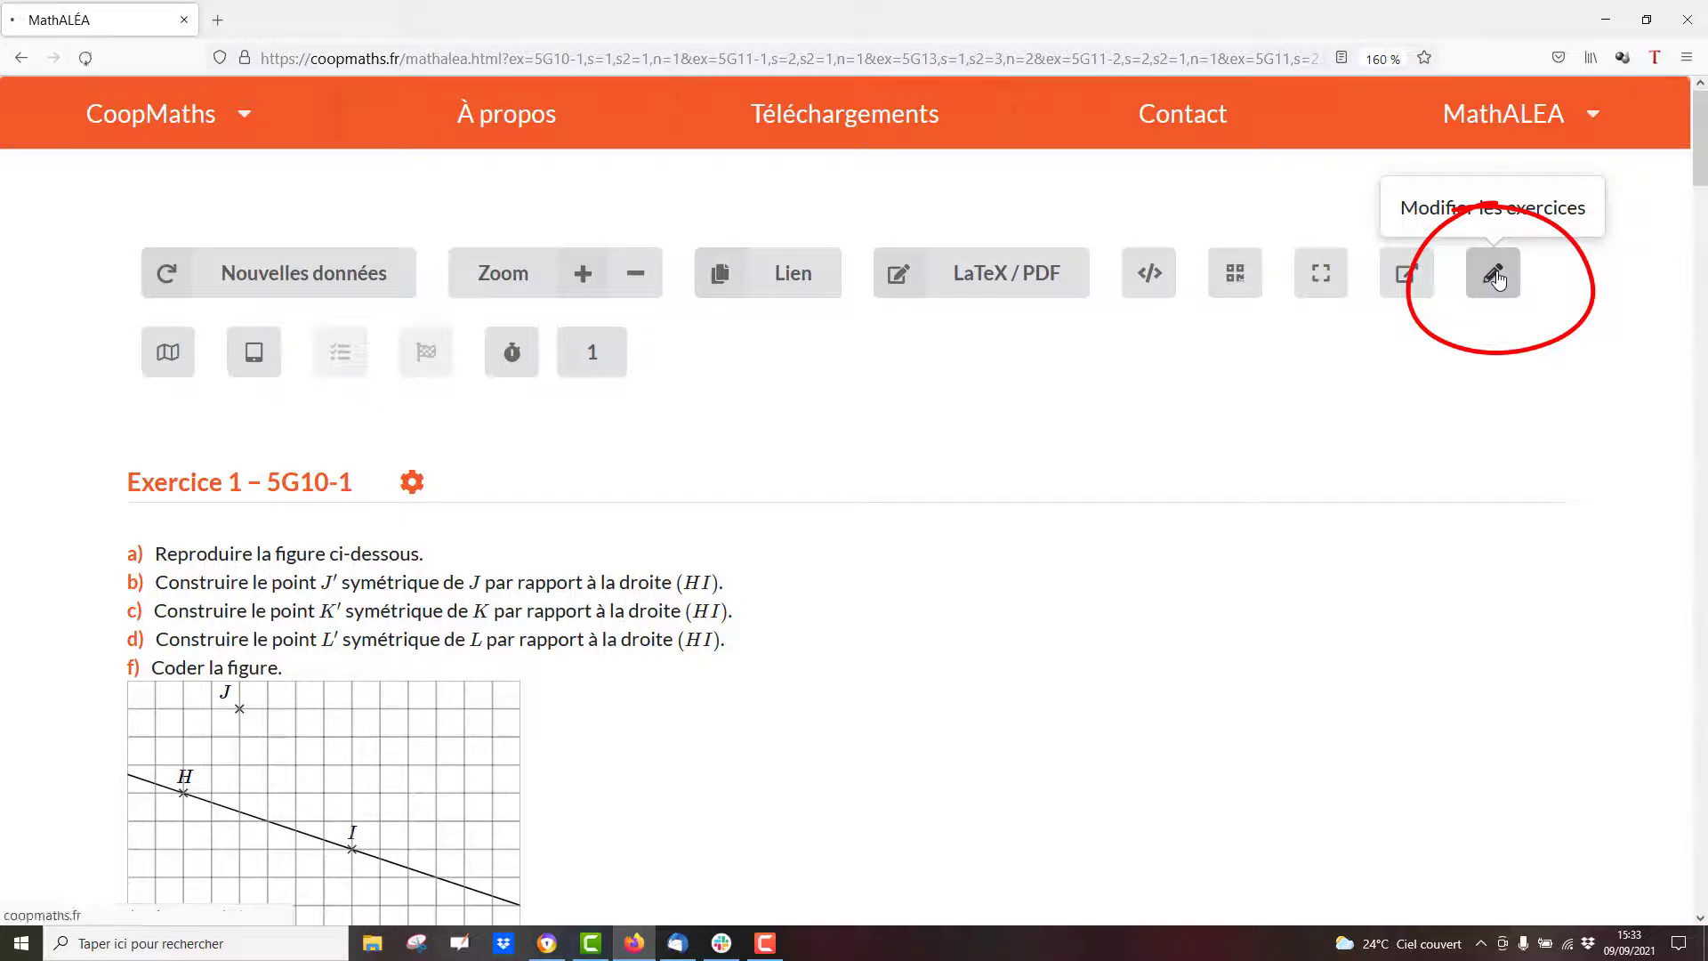
{"action": "left_click", "coordinate": [1495, 276]}
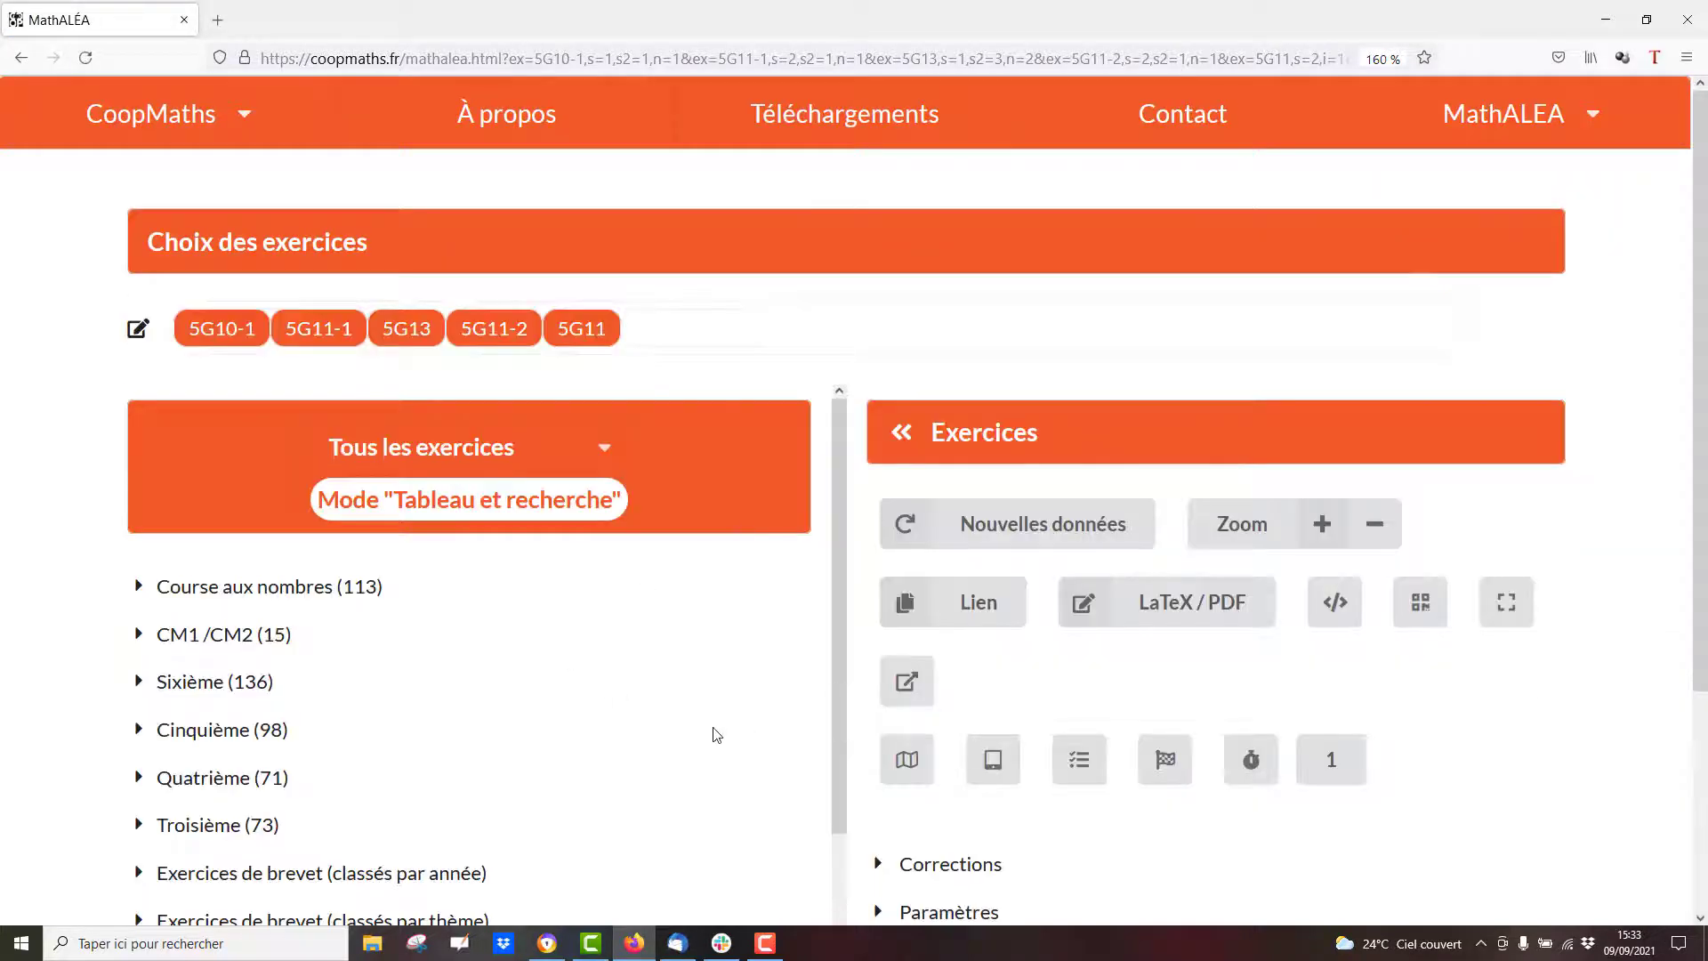
Step: Add a second copy of 5G13 from the Cinquième symmetry exercises and place it right after the first 5G13 in the selection
{"action": "scroll", "coordinate": [702, 732], "scroll_direction": "down", "scroll_amount": 3}
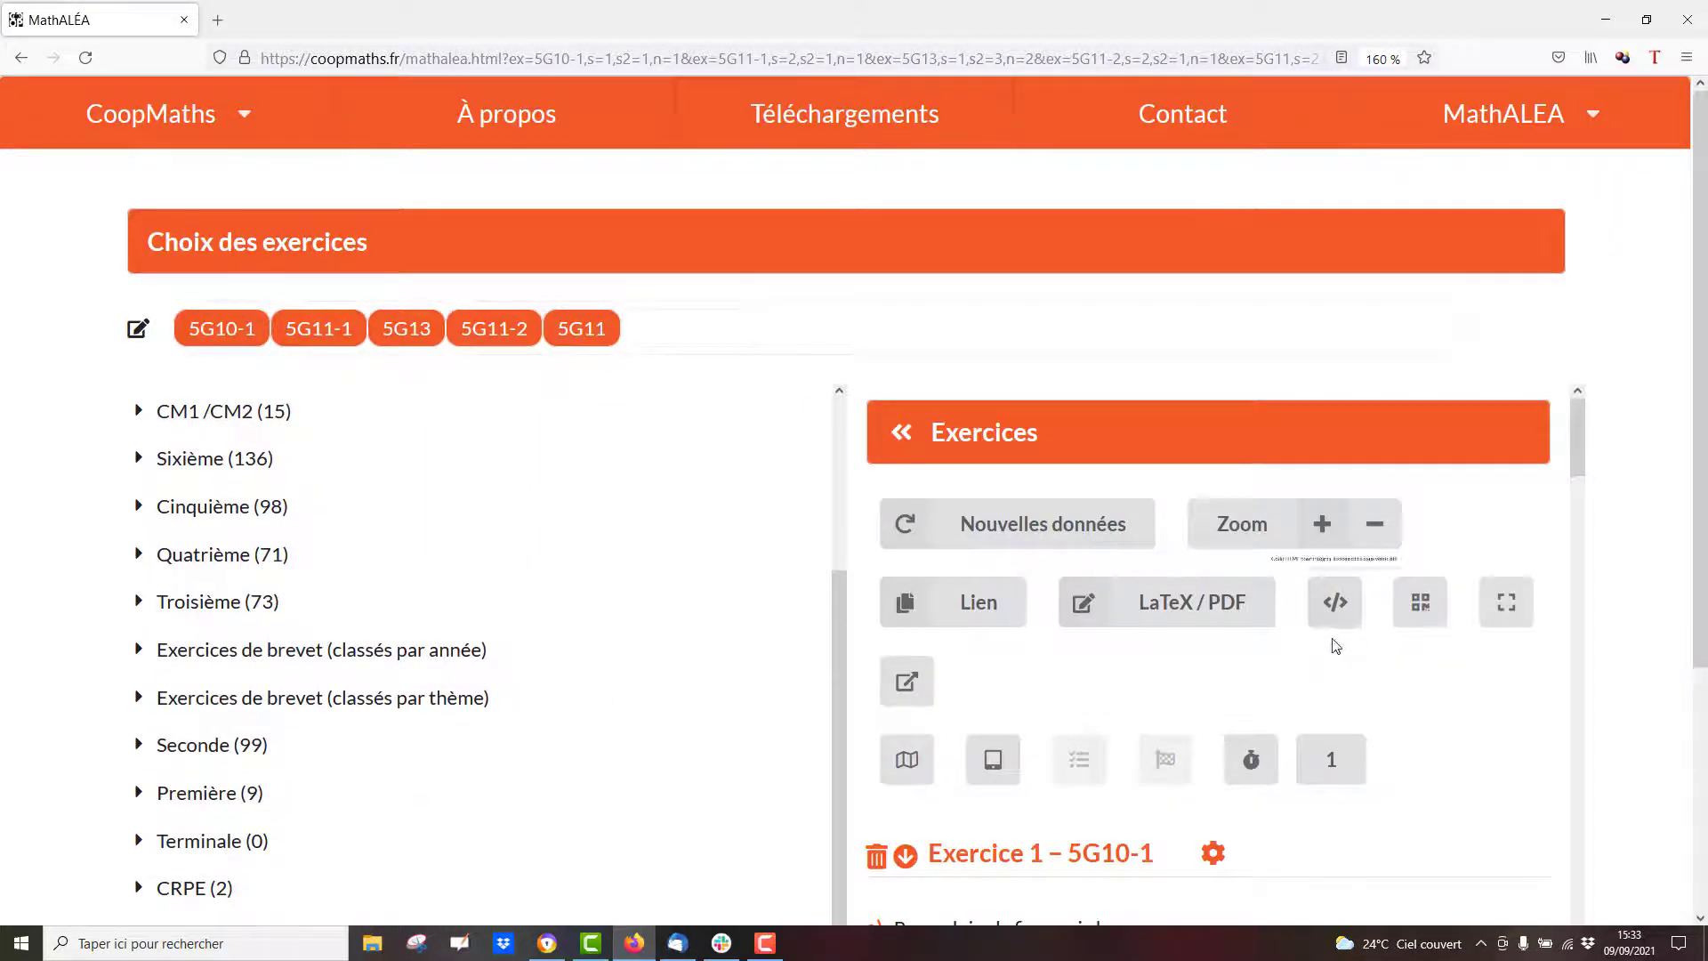
{"action": "scroll", "coordinate": [1137, 525], "scroll_direction": "down", "scroll_amount": 10}
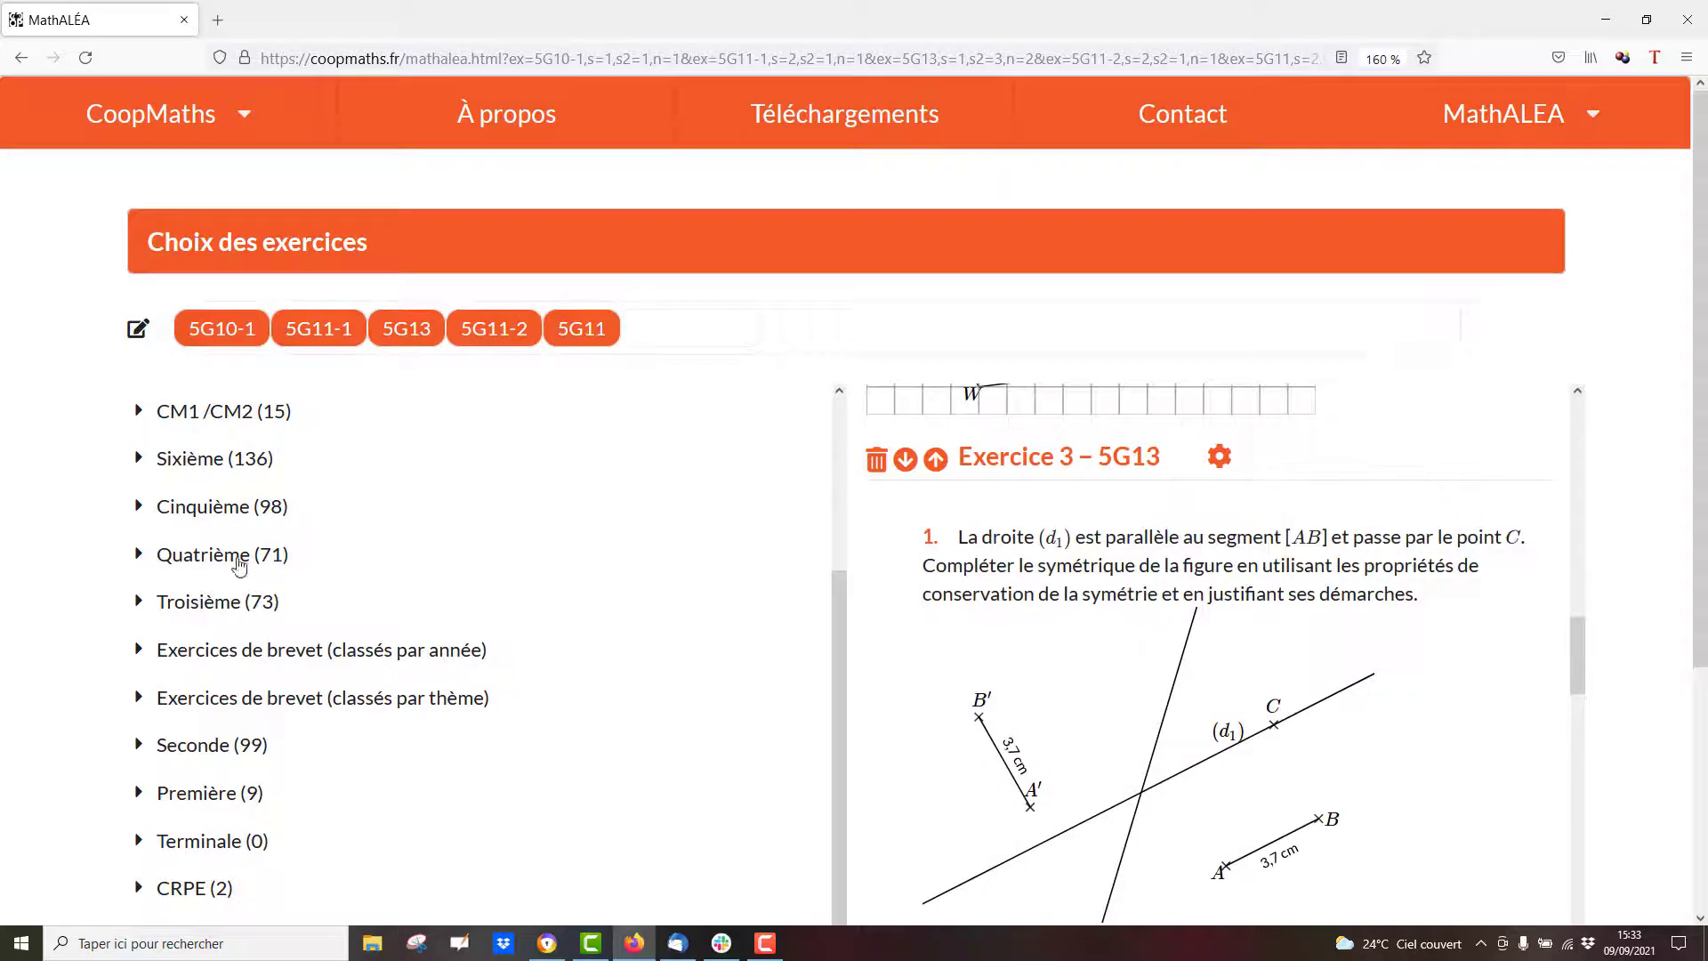
{"action": "left_click", "coordinate": [177, 513]}
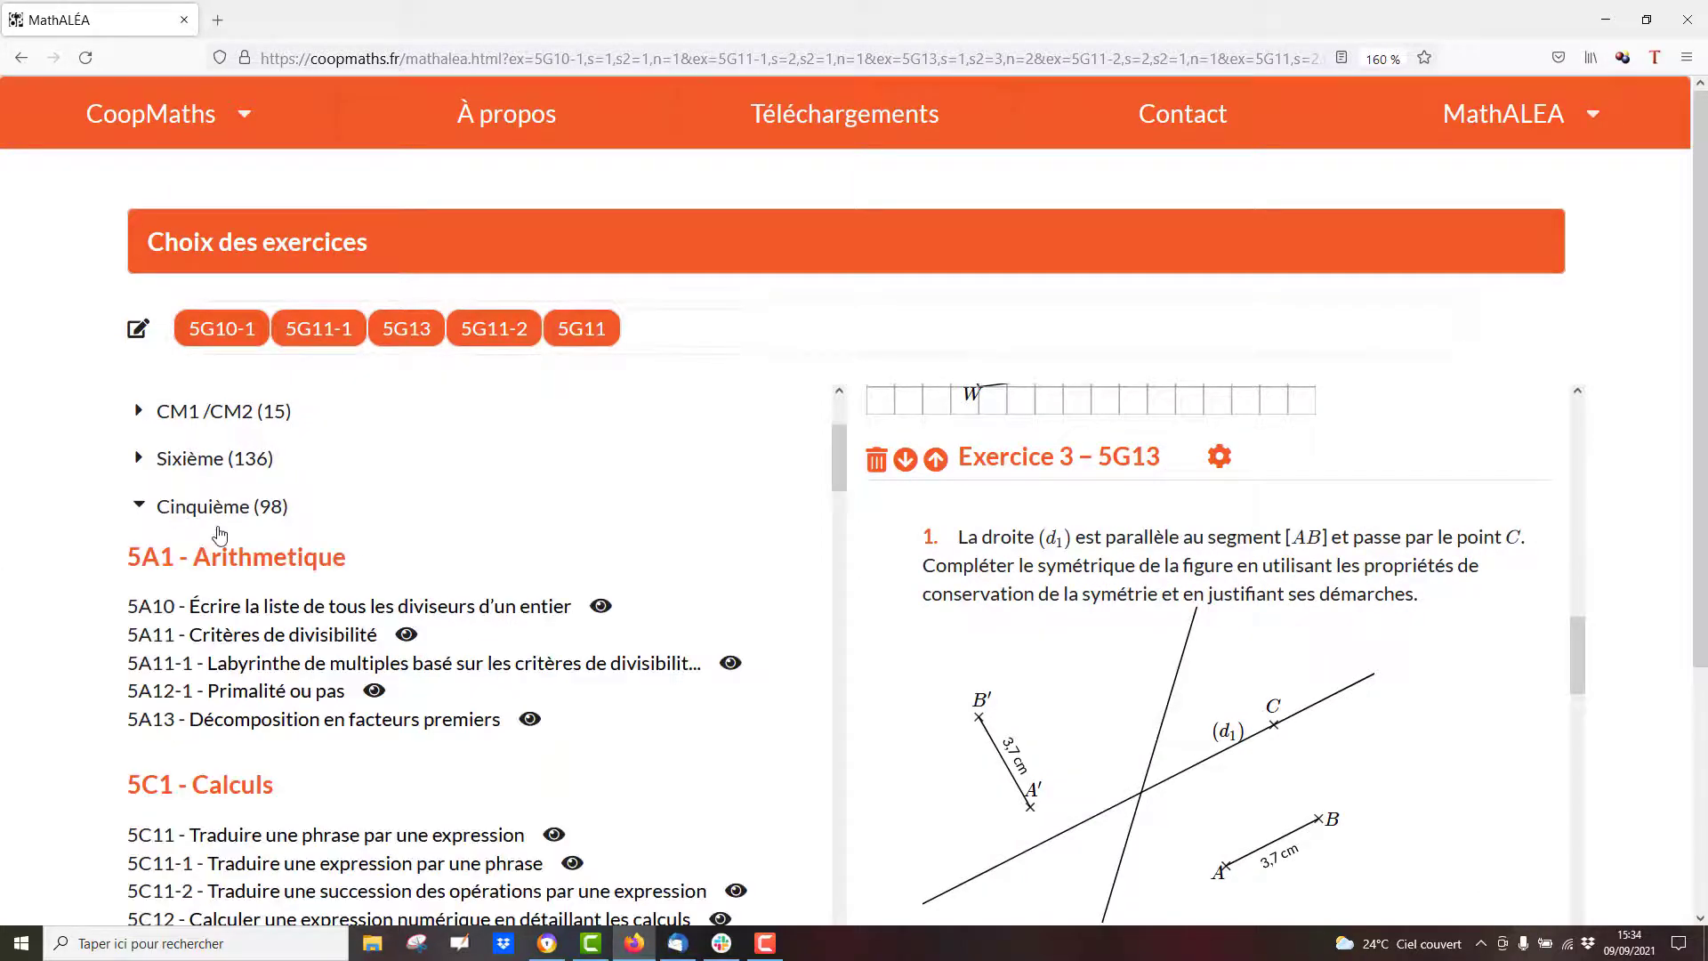
{"action": "scroll", "coordinate": [233, 801], "scroll_direction": "down", "scroll_amount": 6}
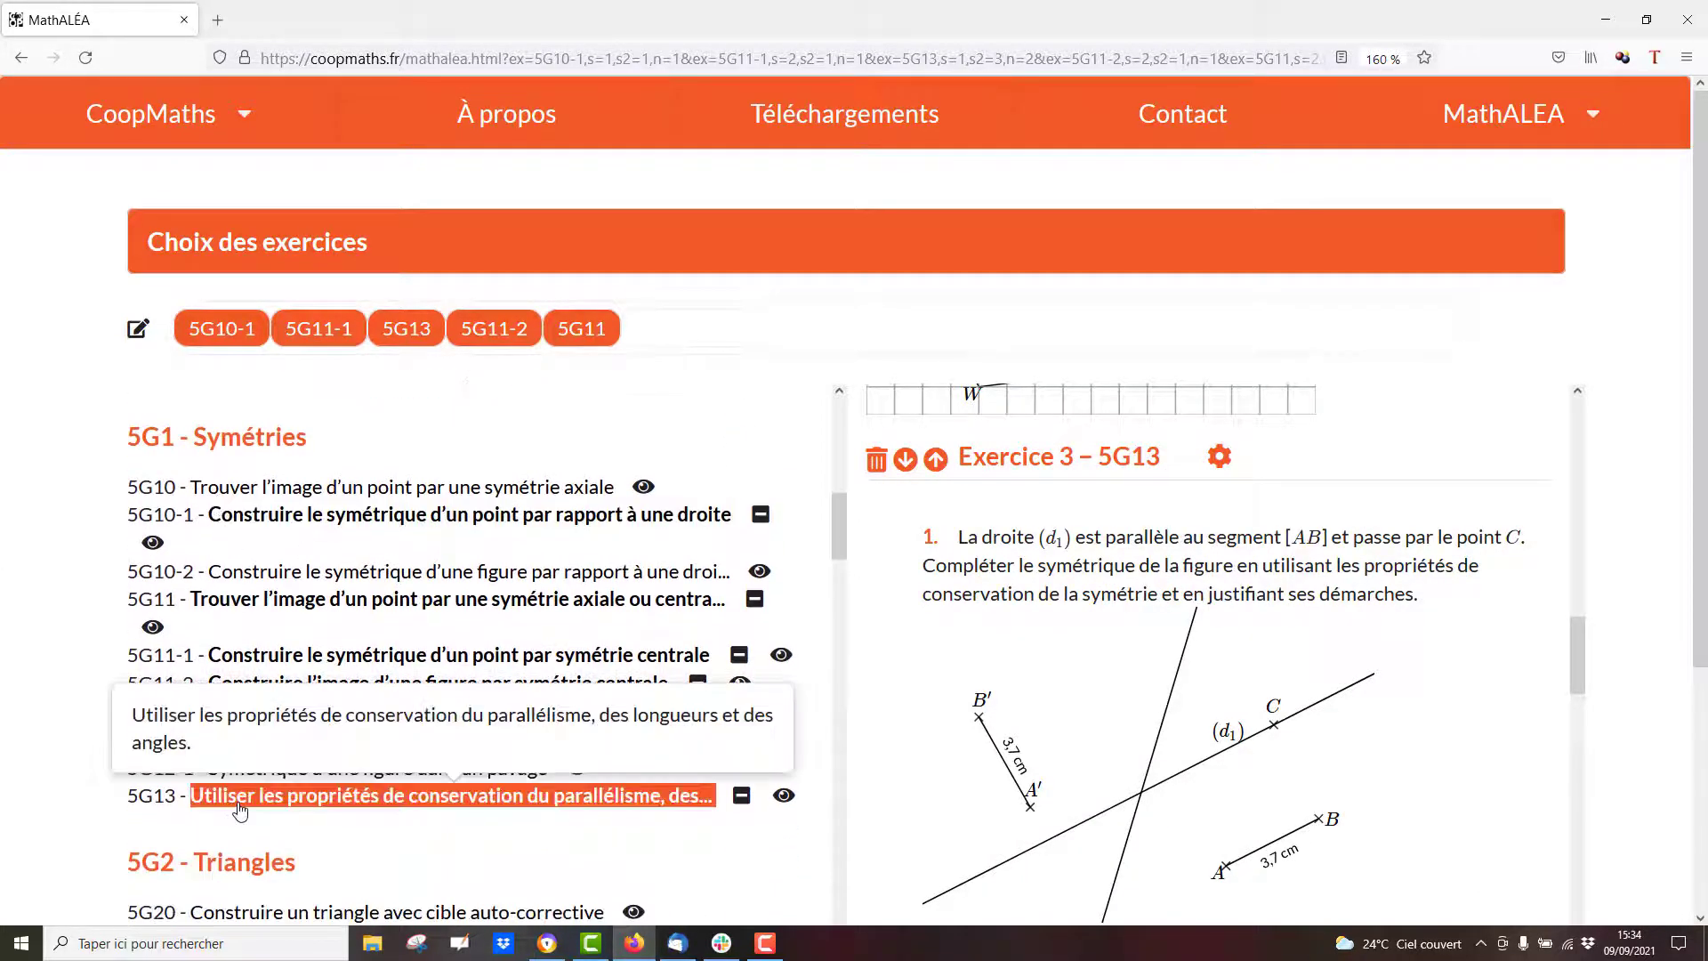
{"action": "left_click", "coordinate": [240, 809]}
{"action": "left_click_drag", "start_coordinate": [667, 329], "coordinate": [454, 316]}
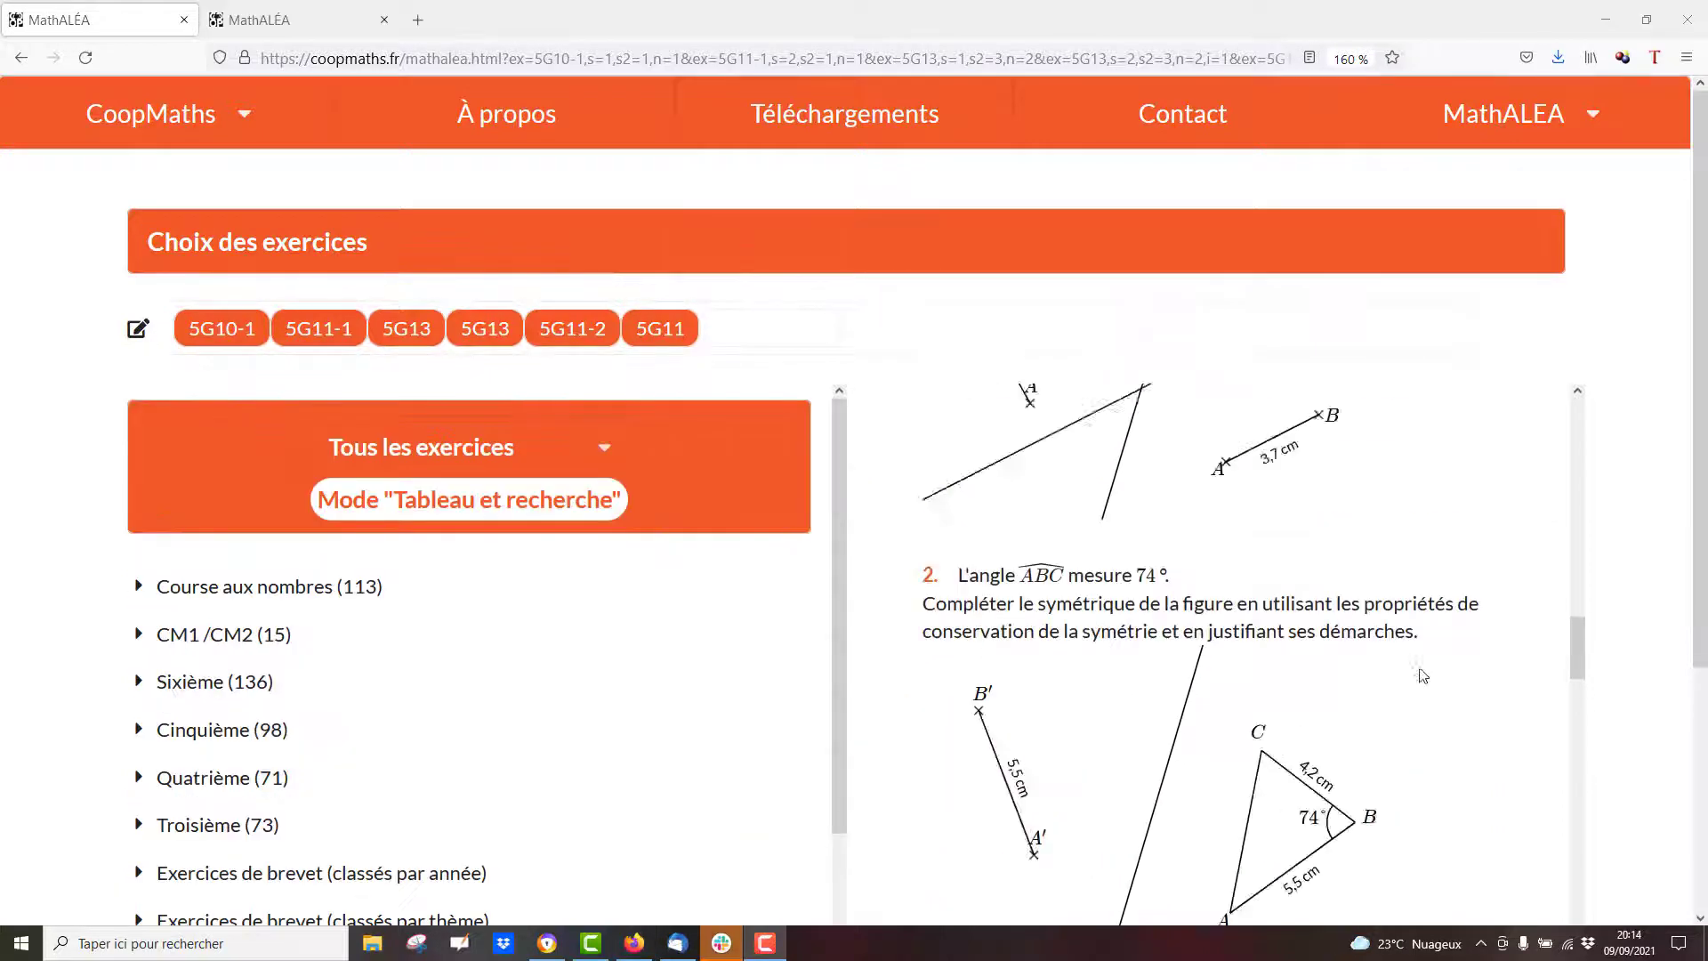
Step: Display the selected exercises with their menu across the full page and expand their Paramètres section
{"action": "scroll", "coordinate": [1422, 676], "scroll_direction": "up", "scroll_amount": 15}
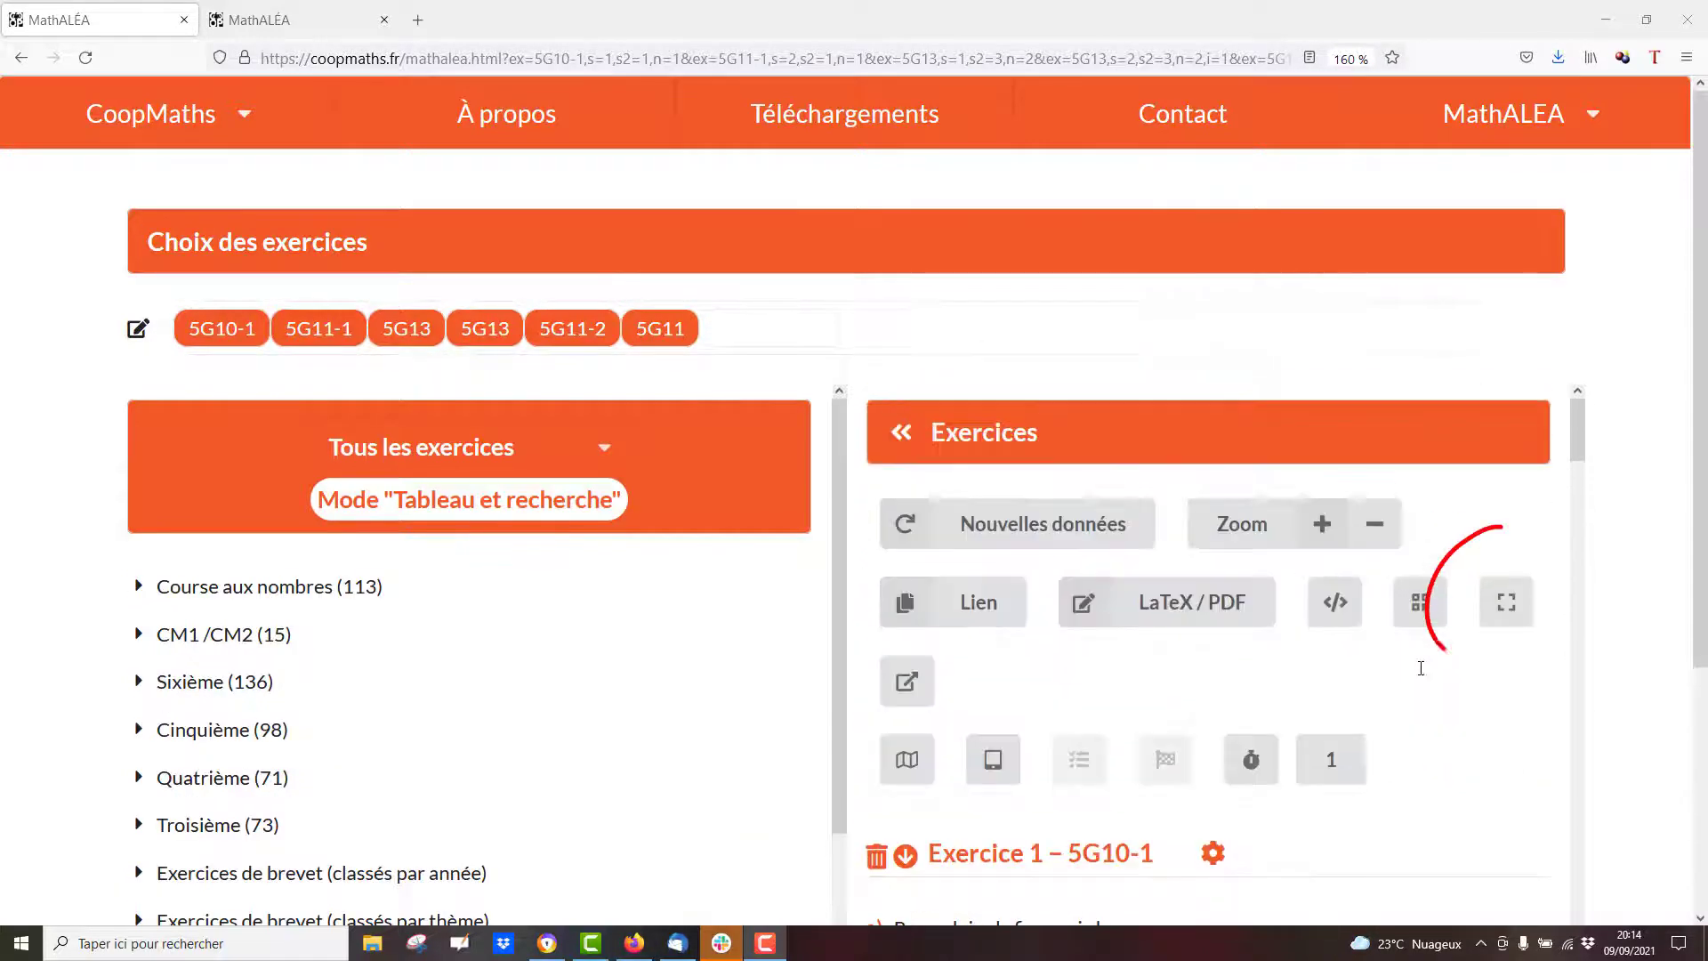
{"action": "left_click", "coordinate": [1506, 605]}
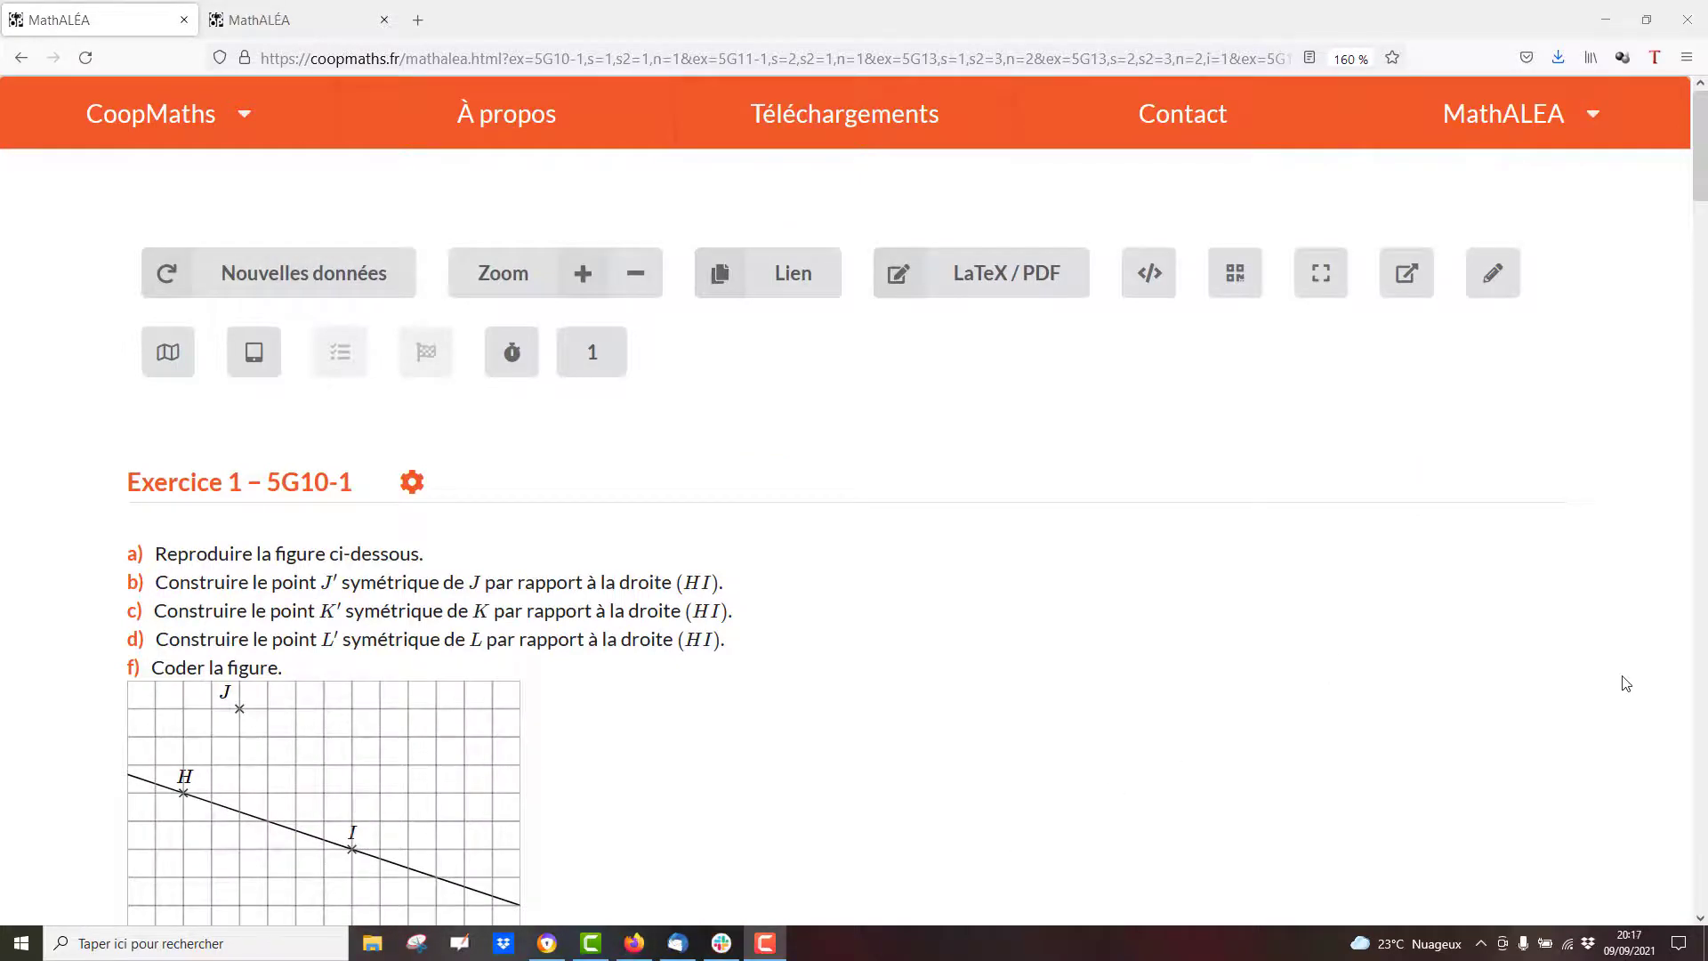
{"action": "scroll", "coordinate": [1626, 683], "scroll_direction": "down", "scroll_amount": 20}
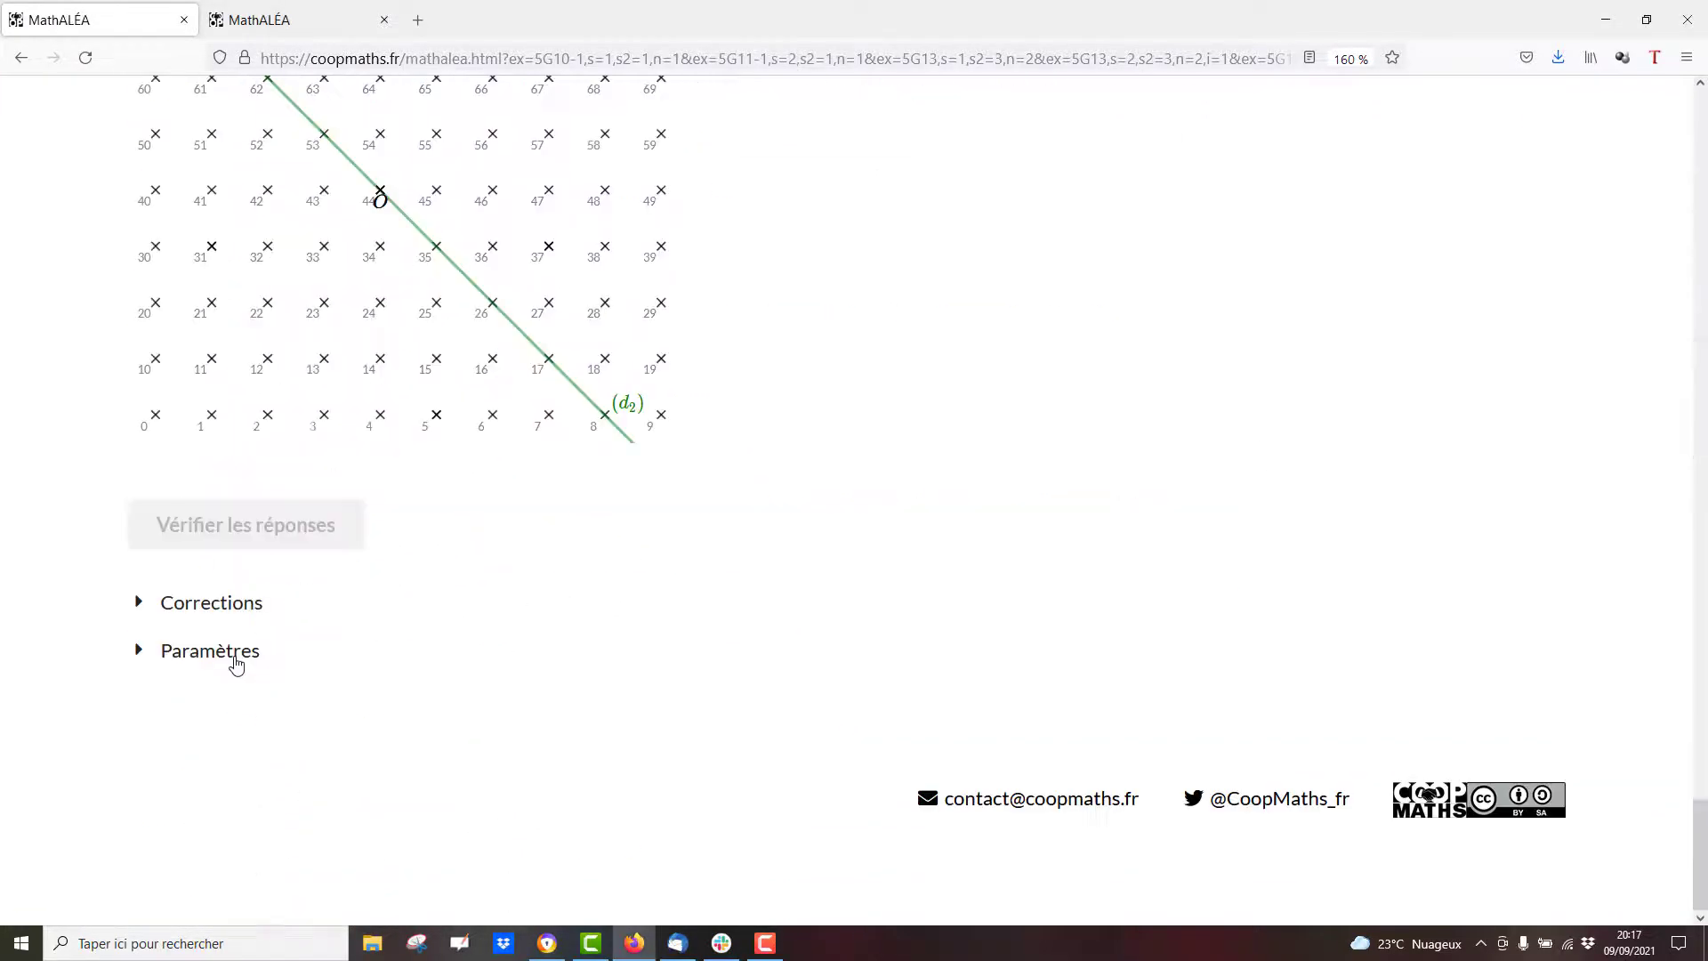
{"action": "left_click", "coordinate": [236, 663]}
{"action": "scroll", "coordinate": [523, 636], "scroll_direction": "down", "scroll_amount": 10}
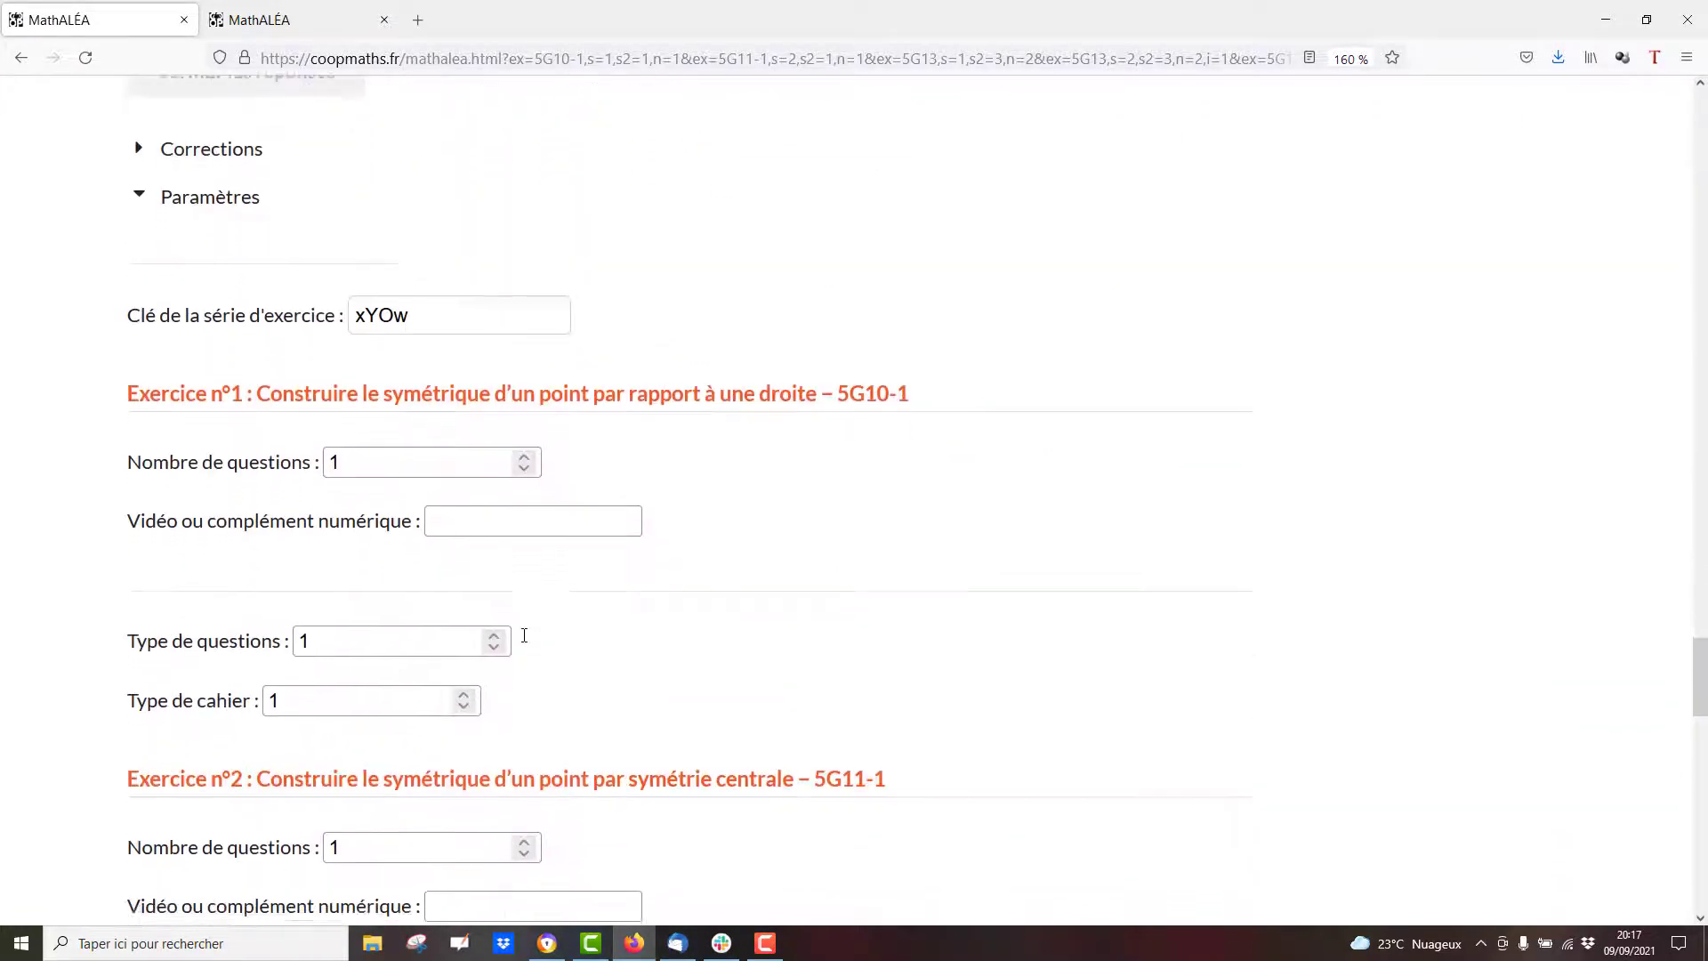
Step: Check the parameters of the two 5G13 exercises and turn off the interactive option for exercise 6 (5G11)
{"action": "scroll", "coordinate": [524, 638], "scroll_direction": "down", "scroll_amount": 6}
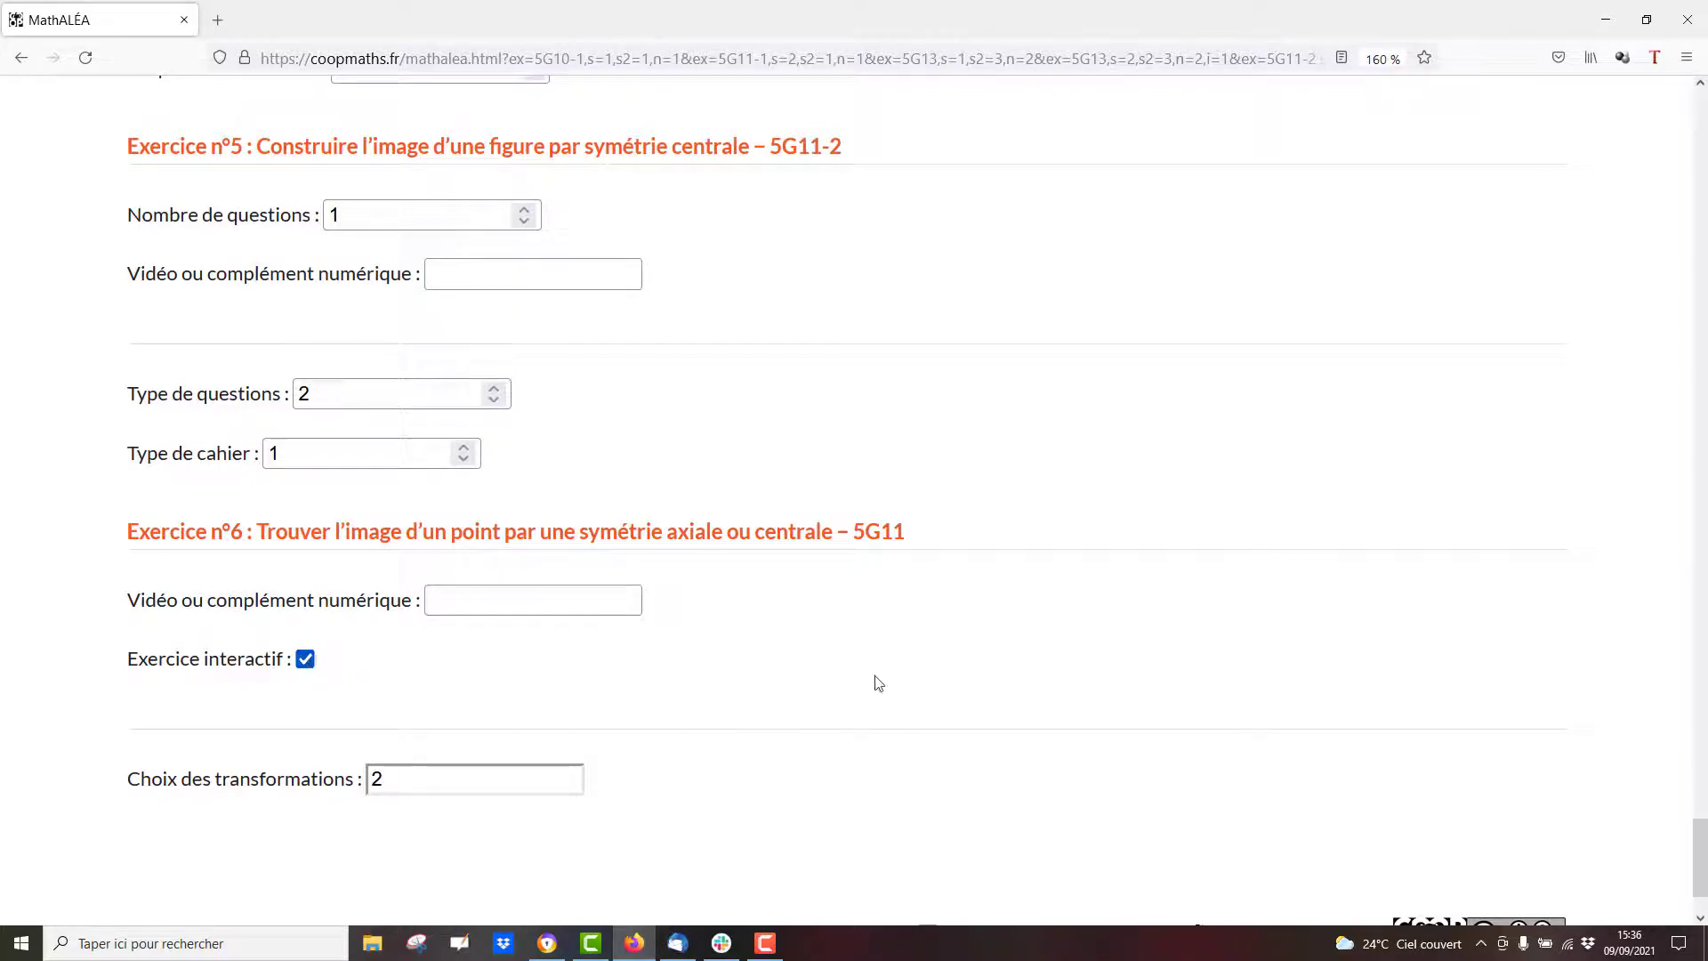
{"action": "scroll", "coordinate": [1153, 493], "scroll_direction": "up", "scroll_amount": 6}
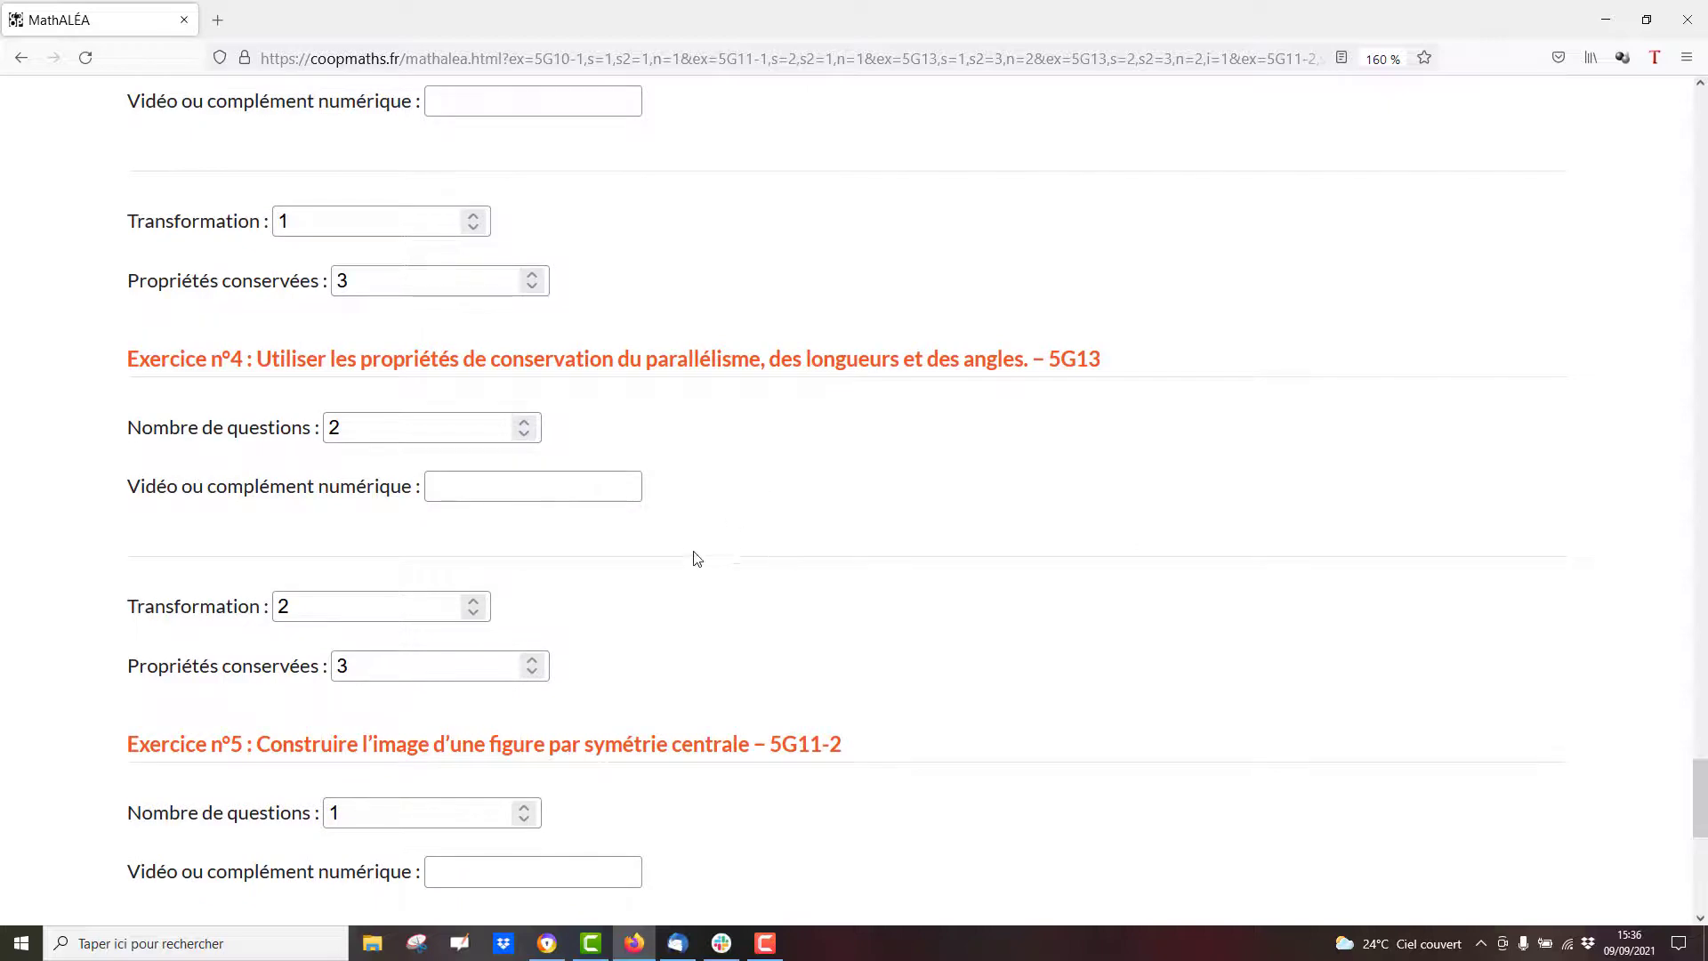
{"action": "scroll", "coordinate": [697, 559], "scroll_direction": "down", "scroll_amount": 7}
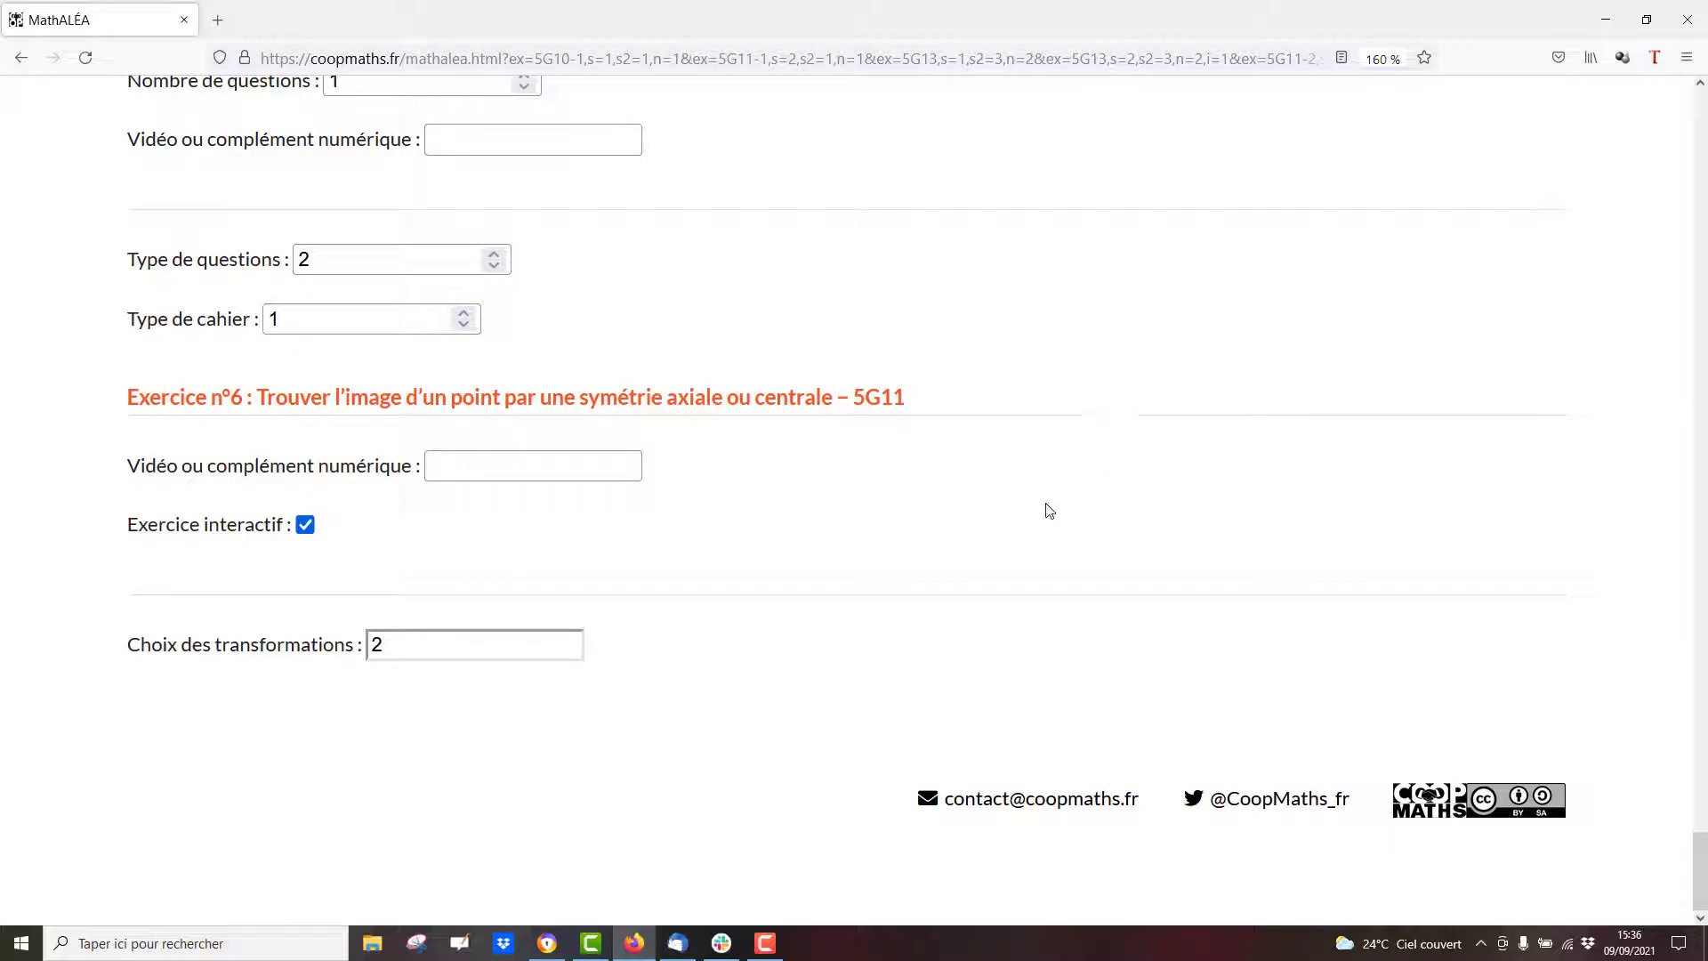
{"action": "scroll", "coordinate": [1377, 389], "scroll_direction": "up", "scroll_amount": 8}
{"action": "scroll", "coordinate": [1376, 394], "scroll_direction": "up", "scroll_amount": 3}
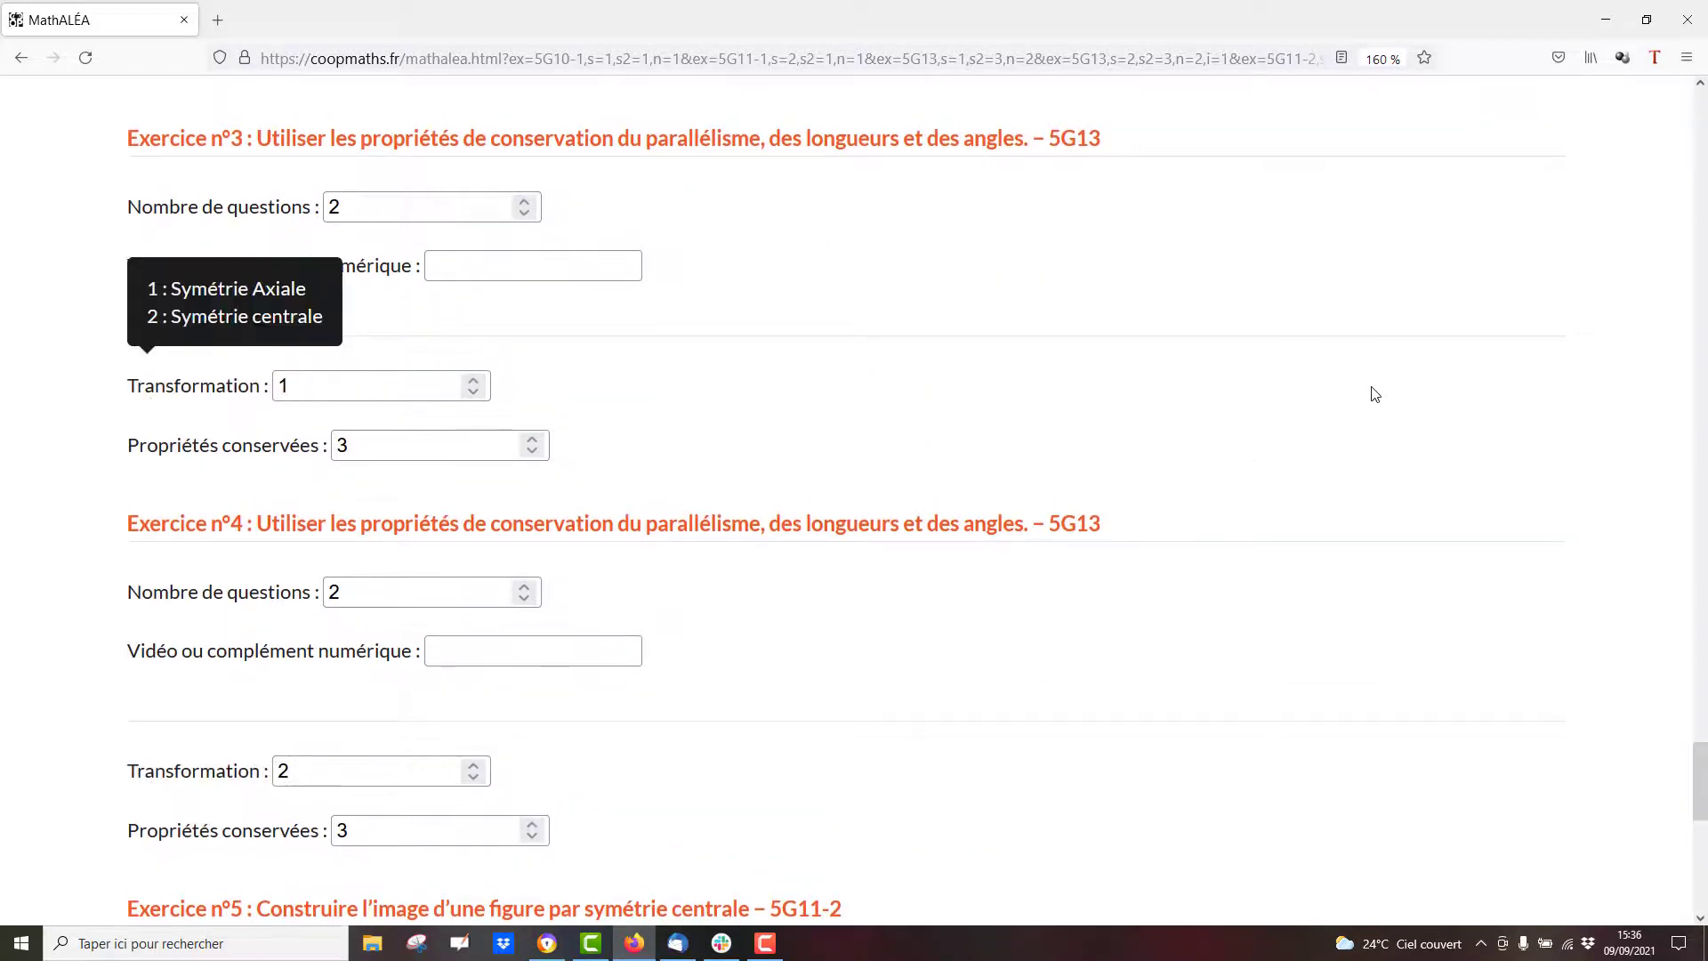
{"action": "scroll", "coordinate": [1377, 394], "scroll_direction": "down", "scroll_amount": 9}
{"action": "scroll", "coordinate": [1374, 394], "scroll_direction": "down", "scroll_amount": 2}
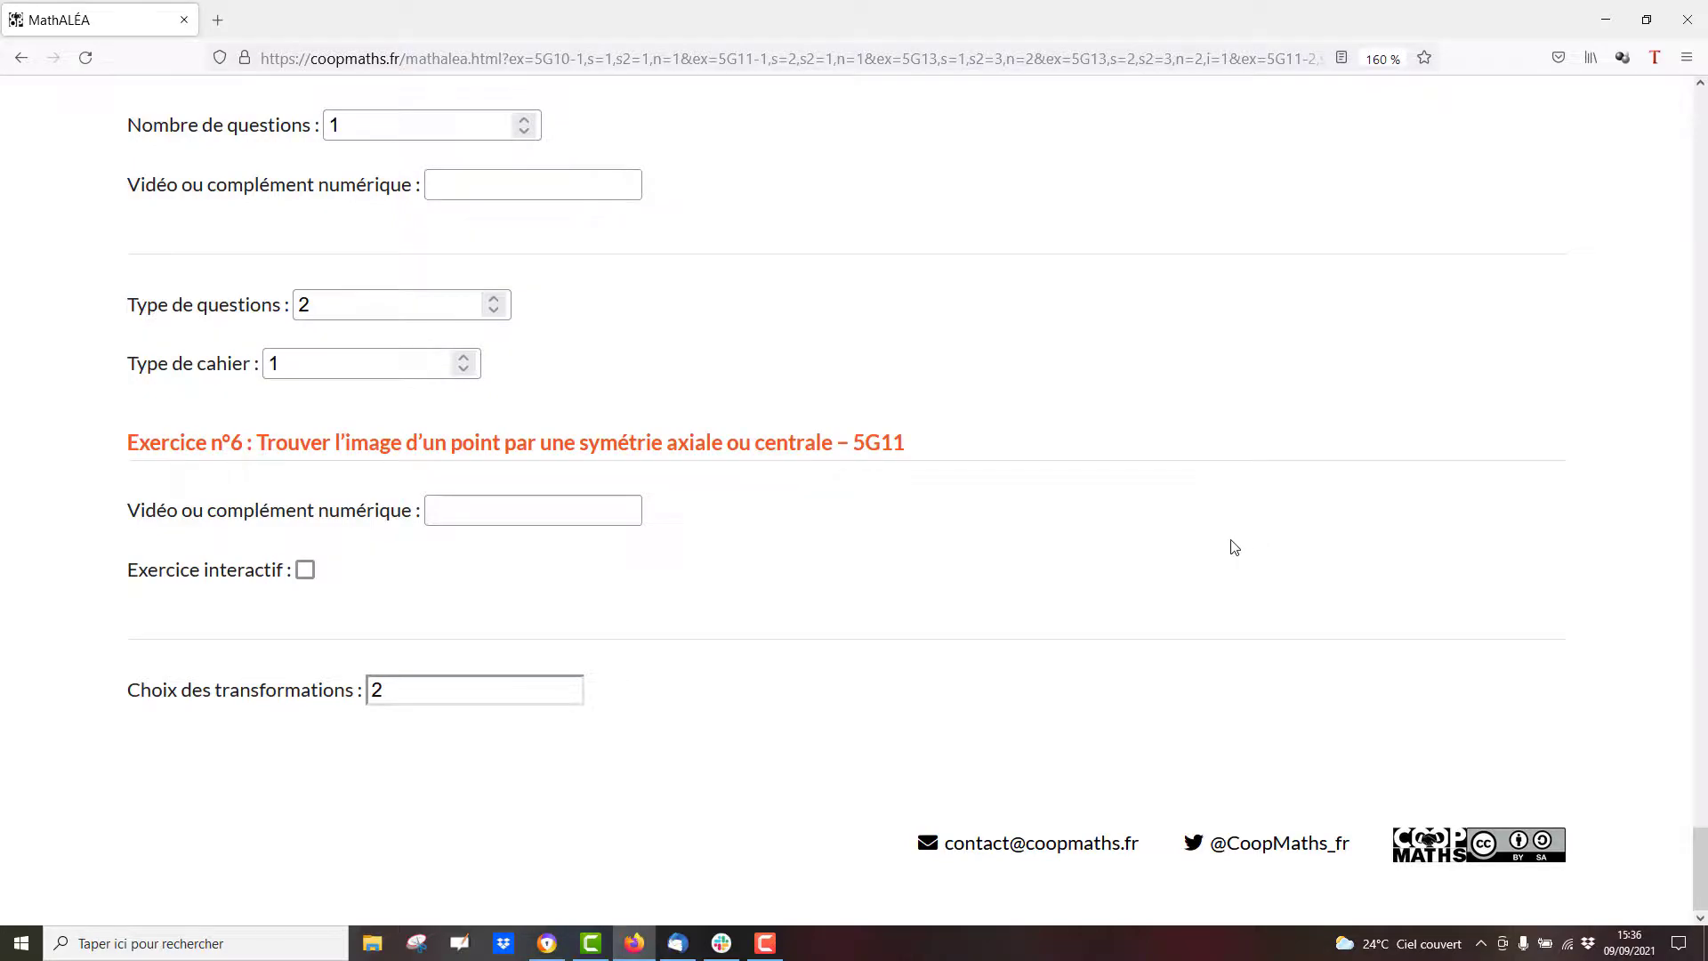
Step: Review the first exercises on the page and copy the link to the configured exercises
{"action": "scroll", "coordinate": [1235, 546], "scroll_direction": "up", "scroll_amount": 8}
{"action": "scroll", "coordinate": [1235, 546], "scroll_direction": "up", "scroll_amount": 15}
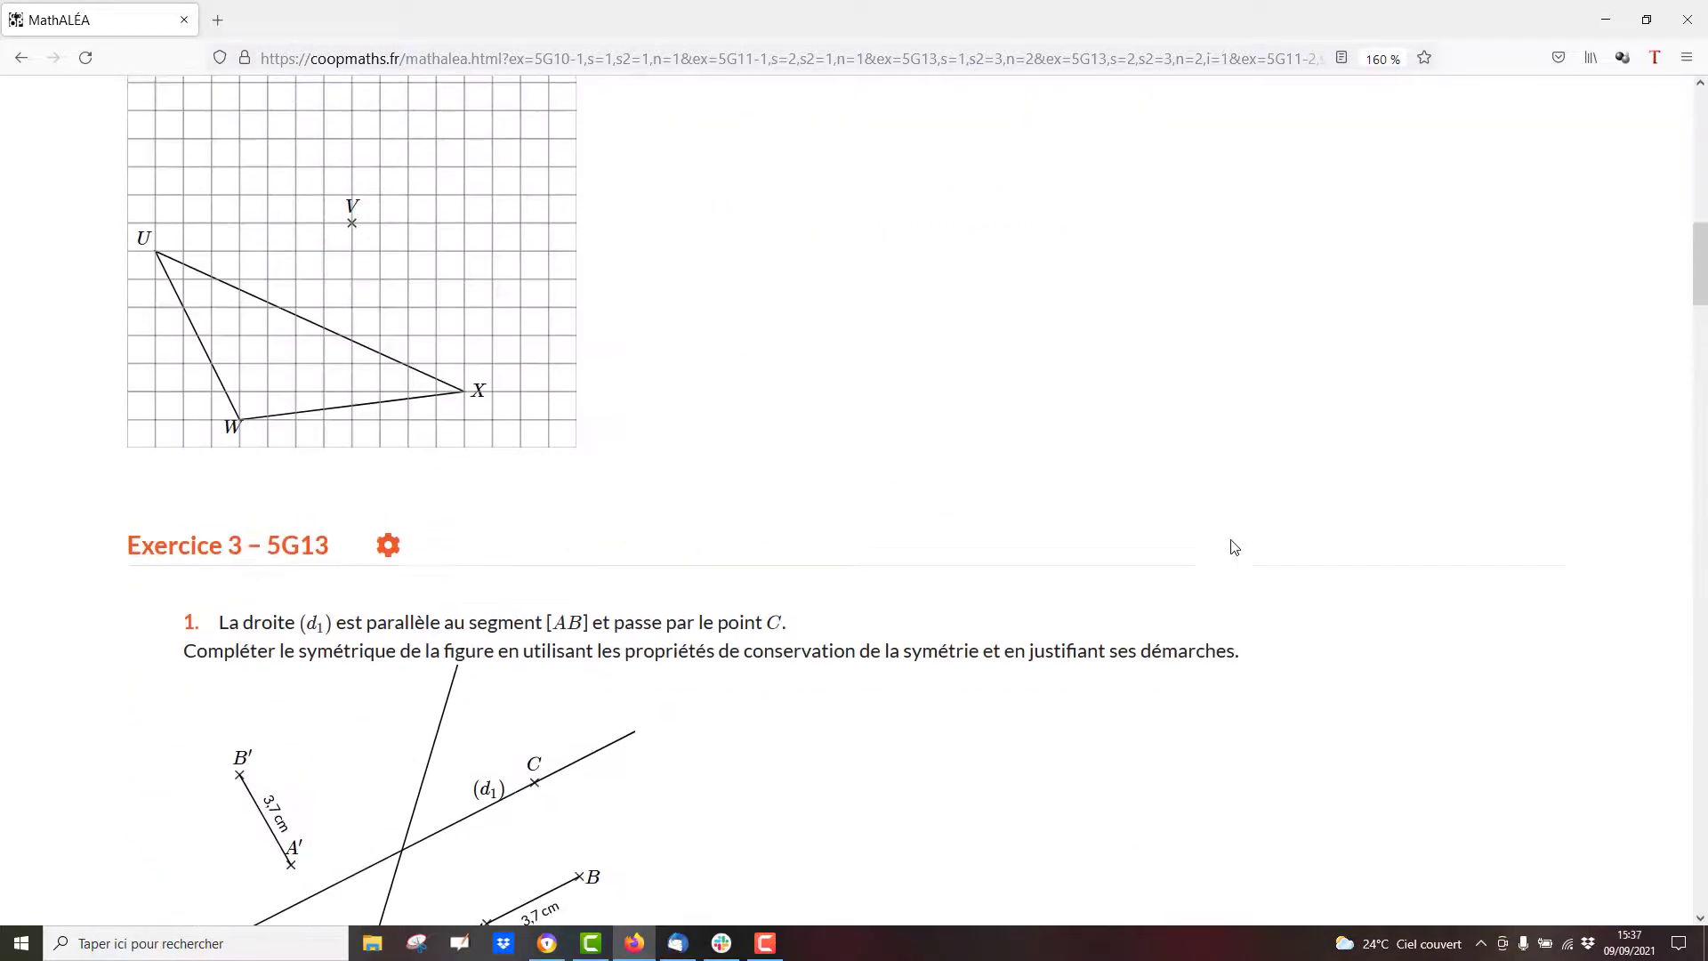
{"action": "scroll", "coordinate": [1235, 546], "scroll_direction": "up", "scroll_amount": 4}
{"action": "scroll", "coordinate": [1232, 549], "scroll_direction": "down", "scroll_amount": 3}
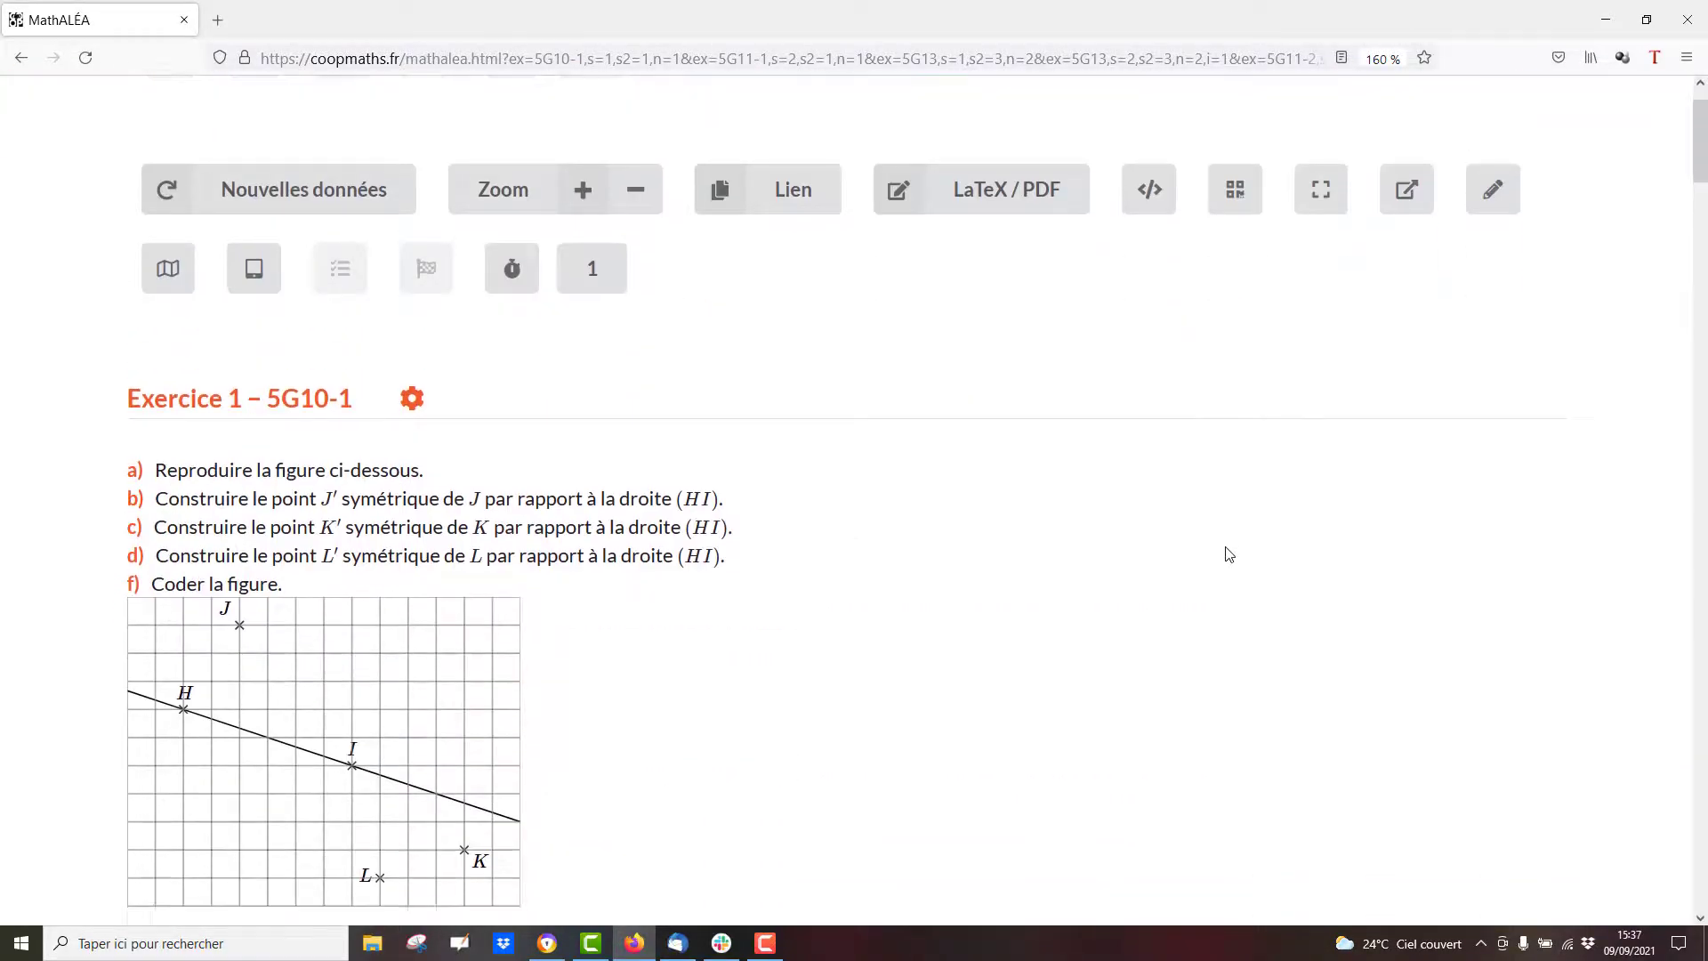
{"action": "scroll", "coordinate": [1089, 501], "scroll_direction": "down", "scroll_amount": 12}
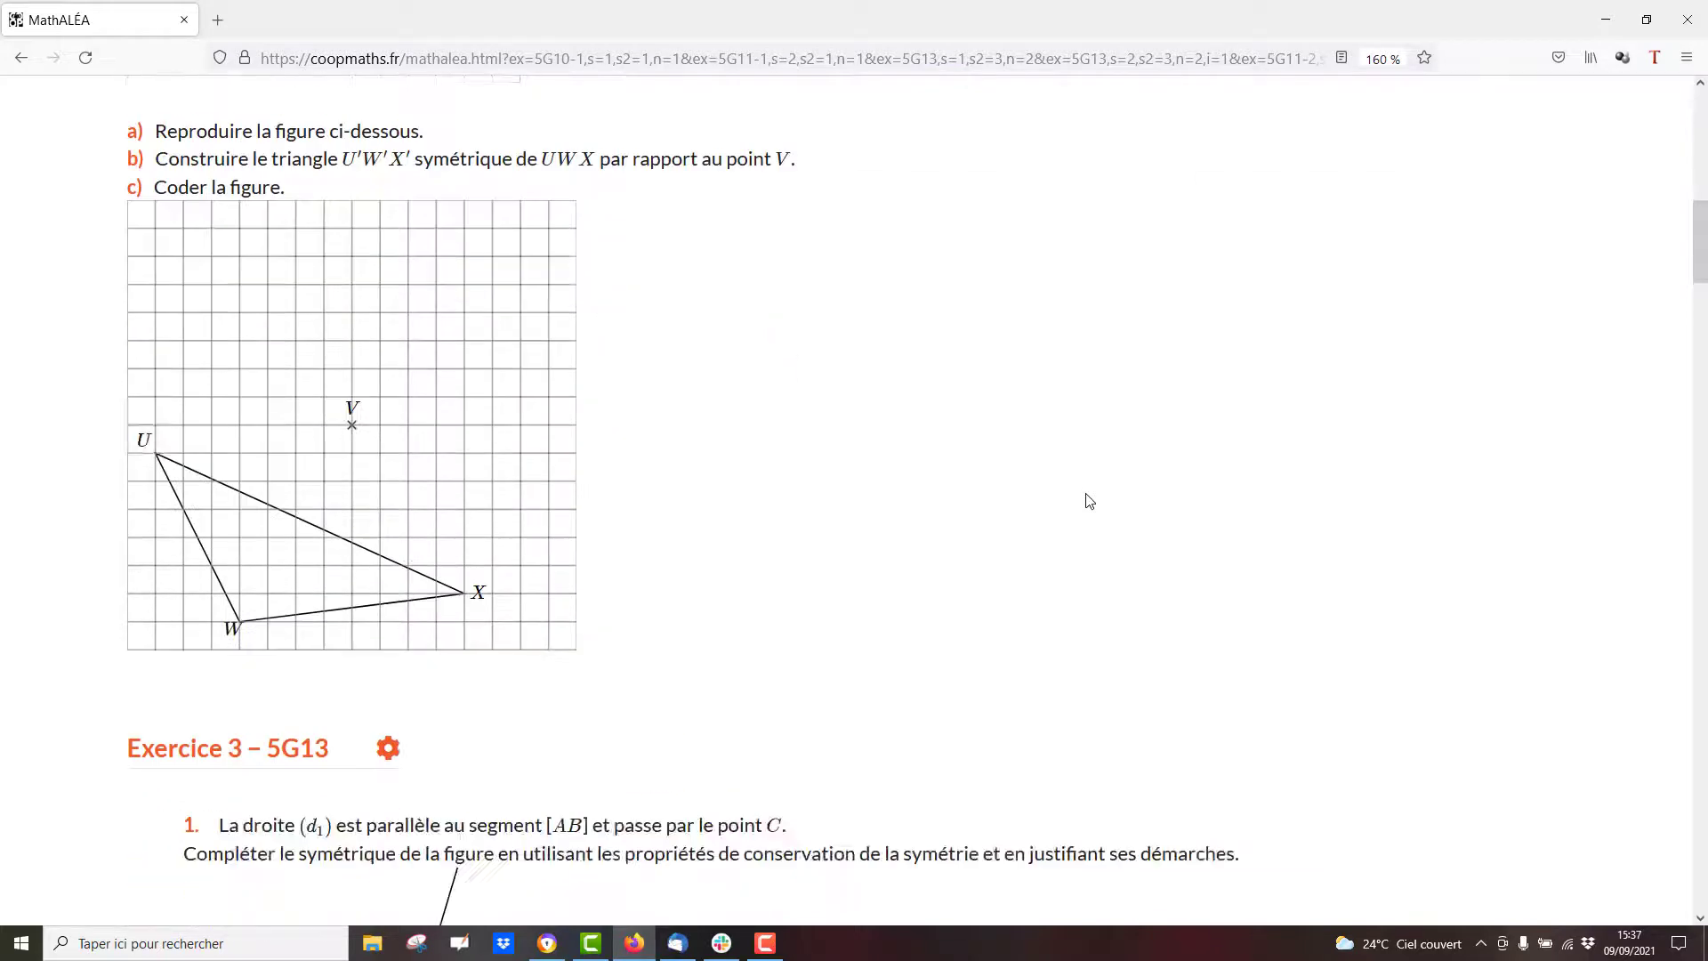
{"action": "scroll", "coordinate": [1089, 501], "scroll_direction": "up", "scroll_amount": 15}
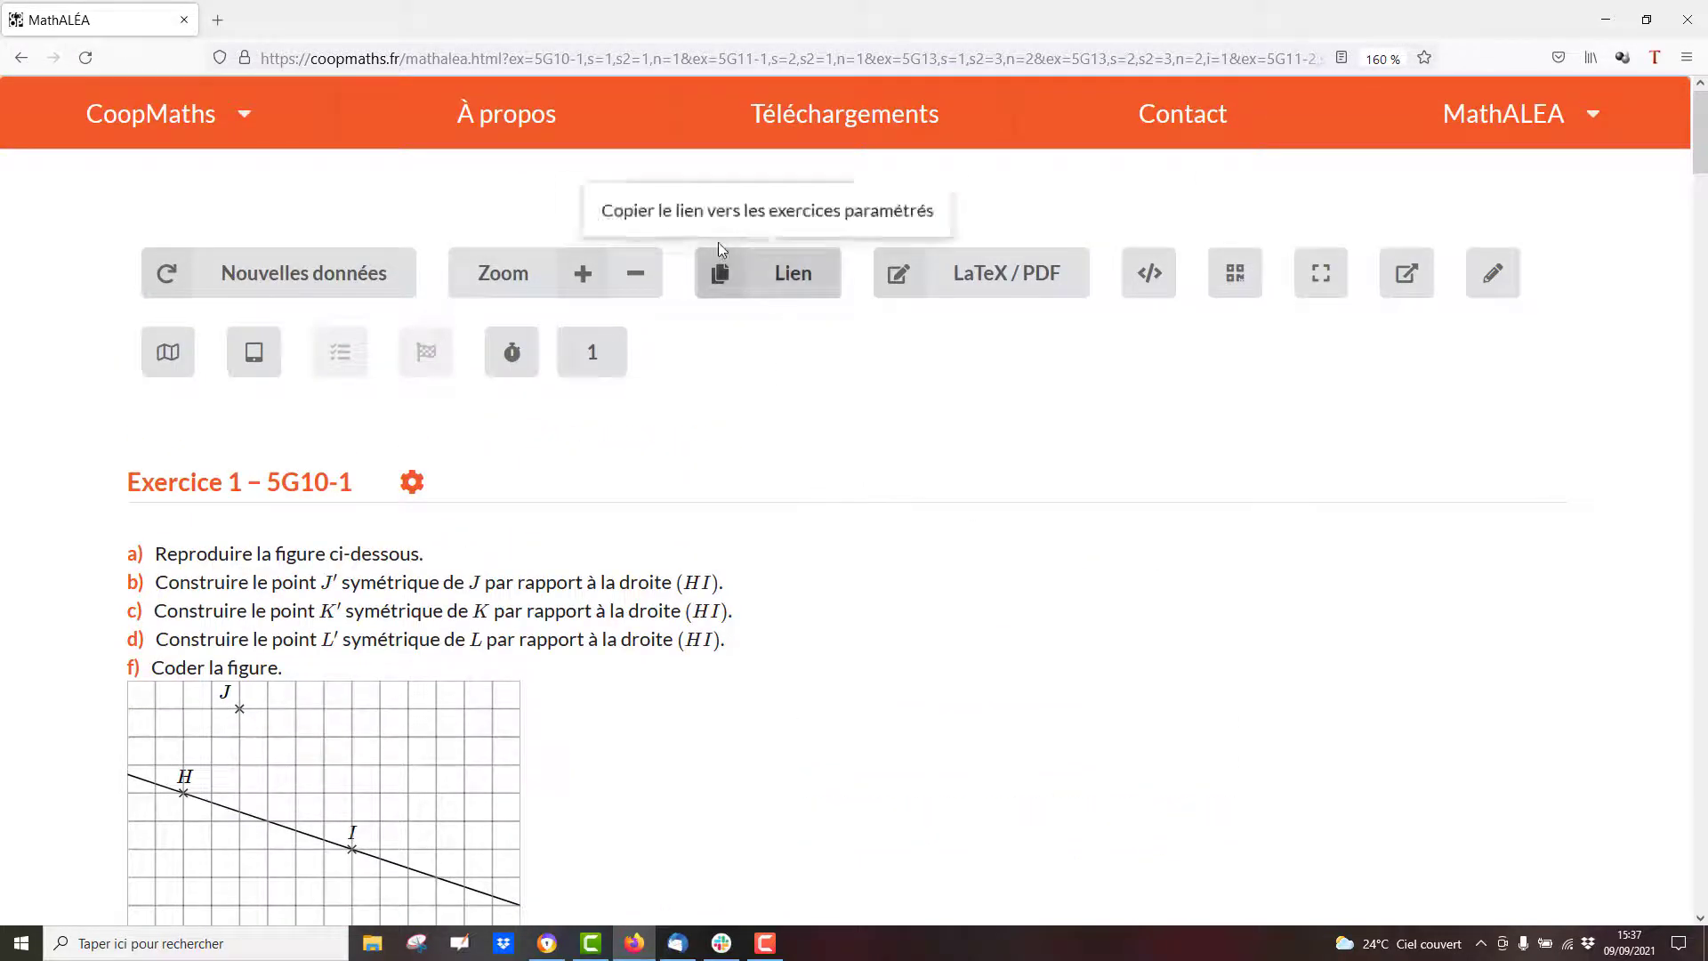
{"action": "left_click", "coordinate": [779, 274]}
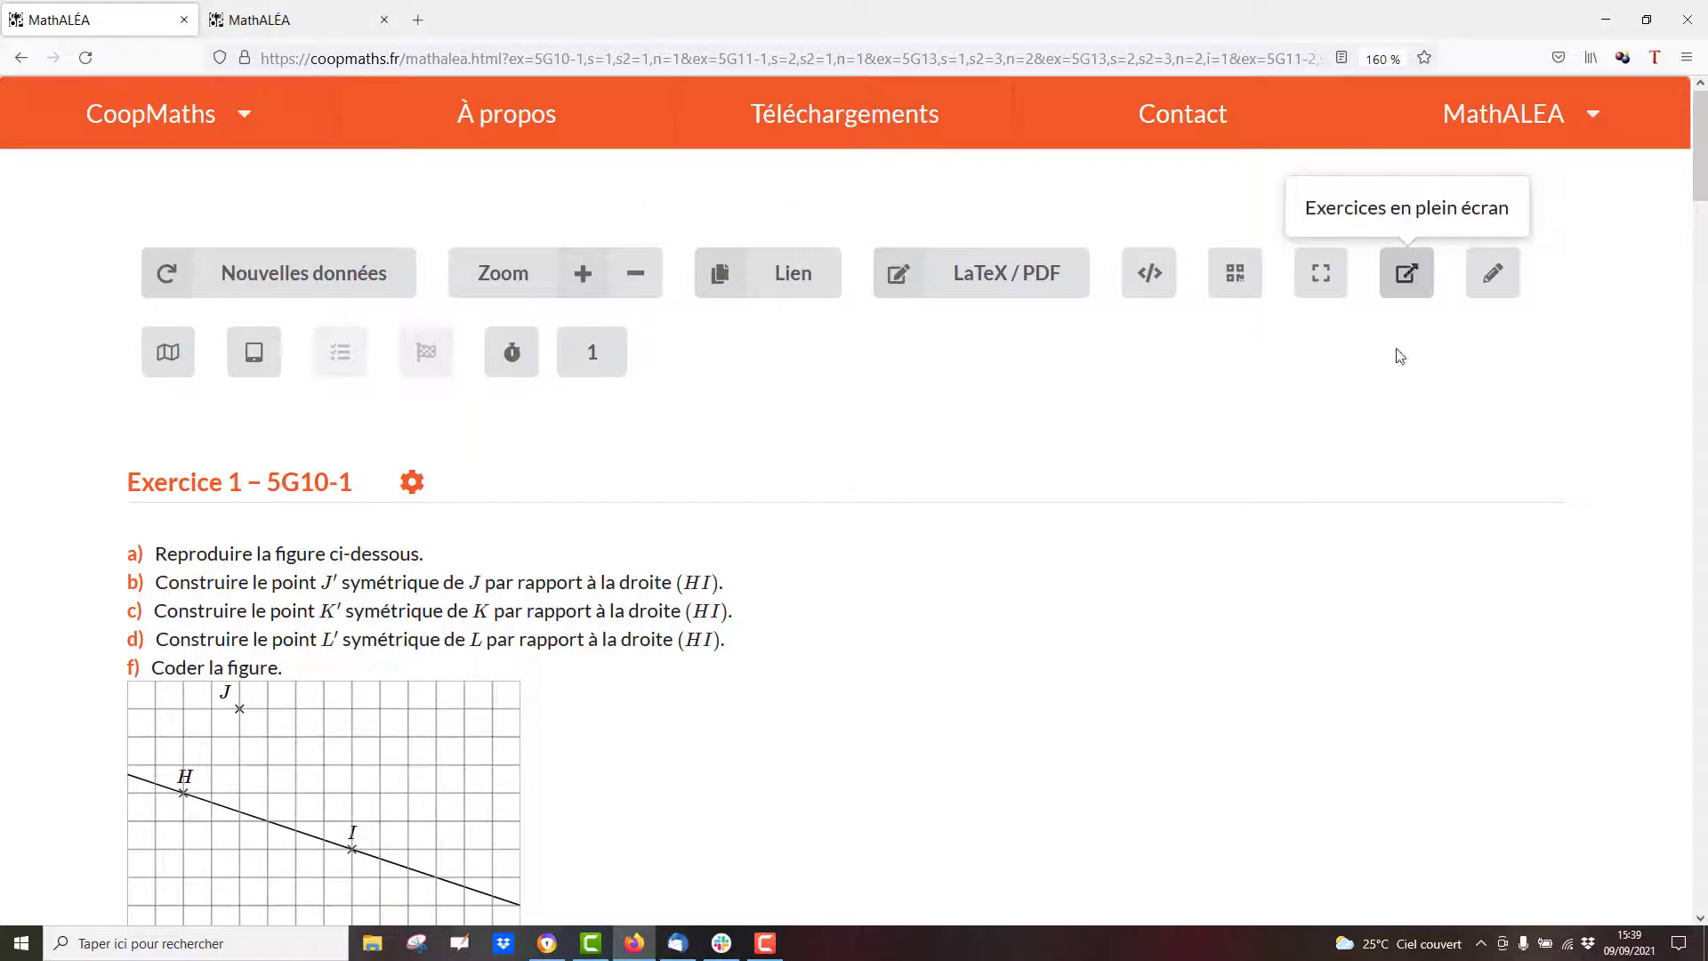
Step: Open the exercises in full-screen mode in a new tab and expand their corrections
{"action": "left_click", "coordinate": [1409, 272]}
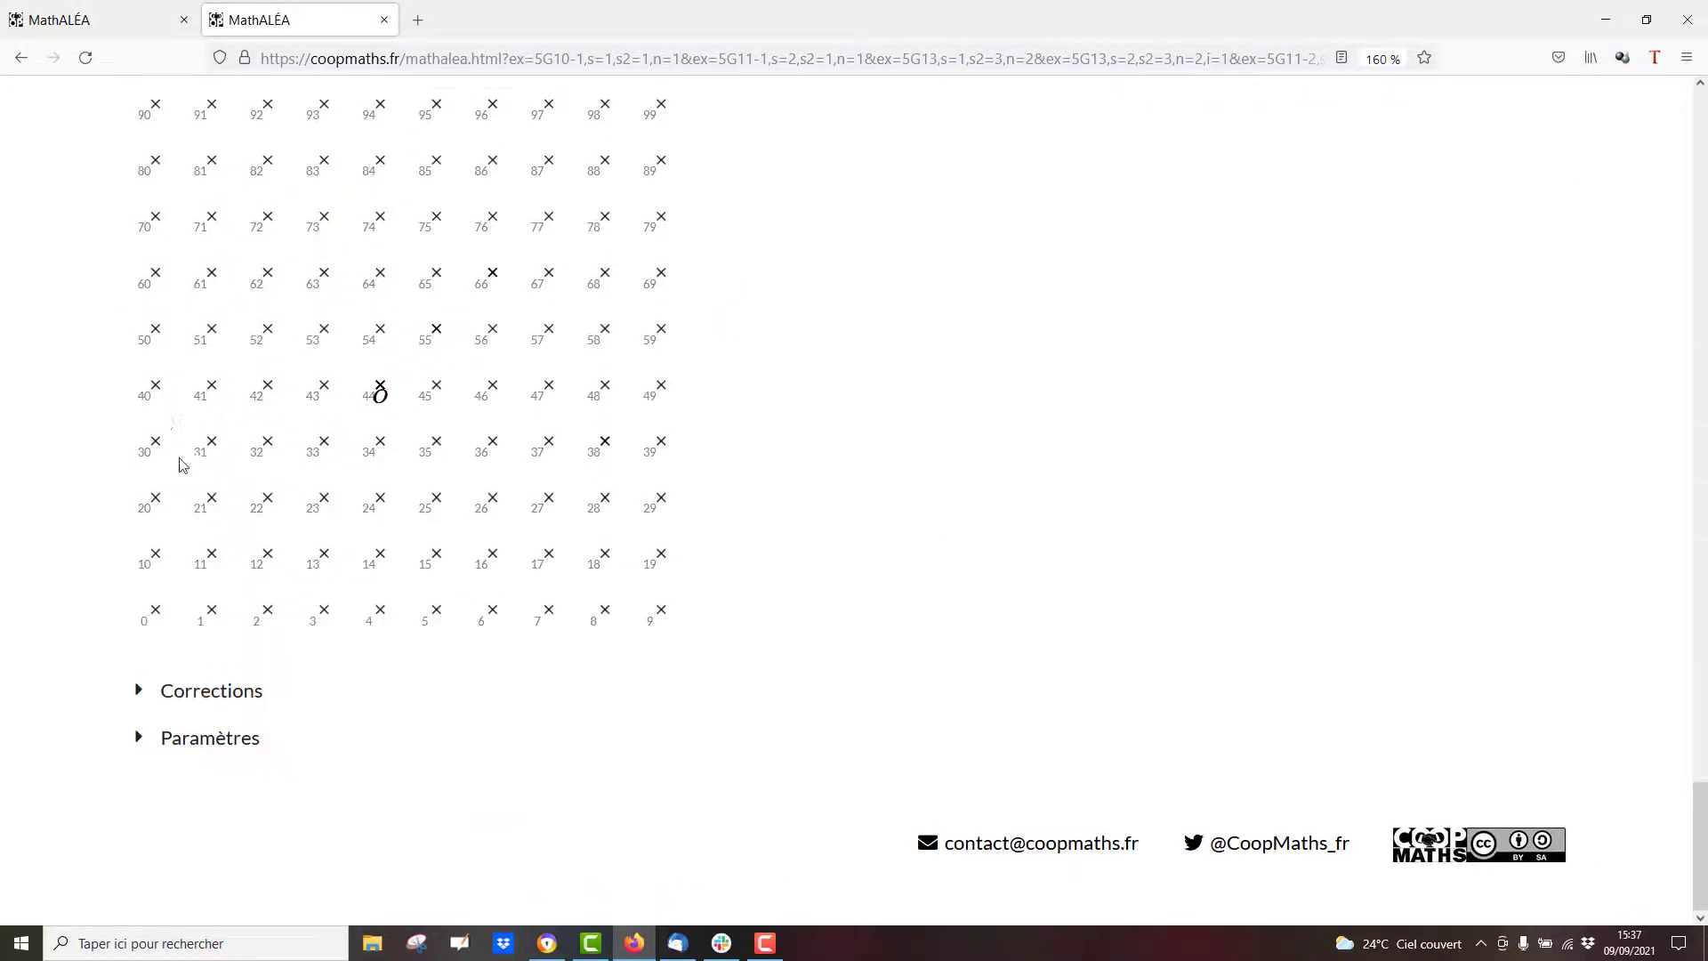
{"action": "left_click", "coordinate": [205, 691]}
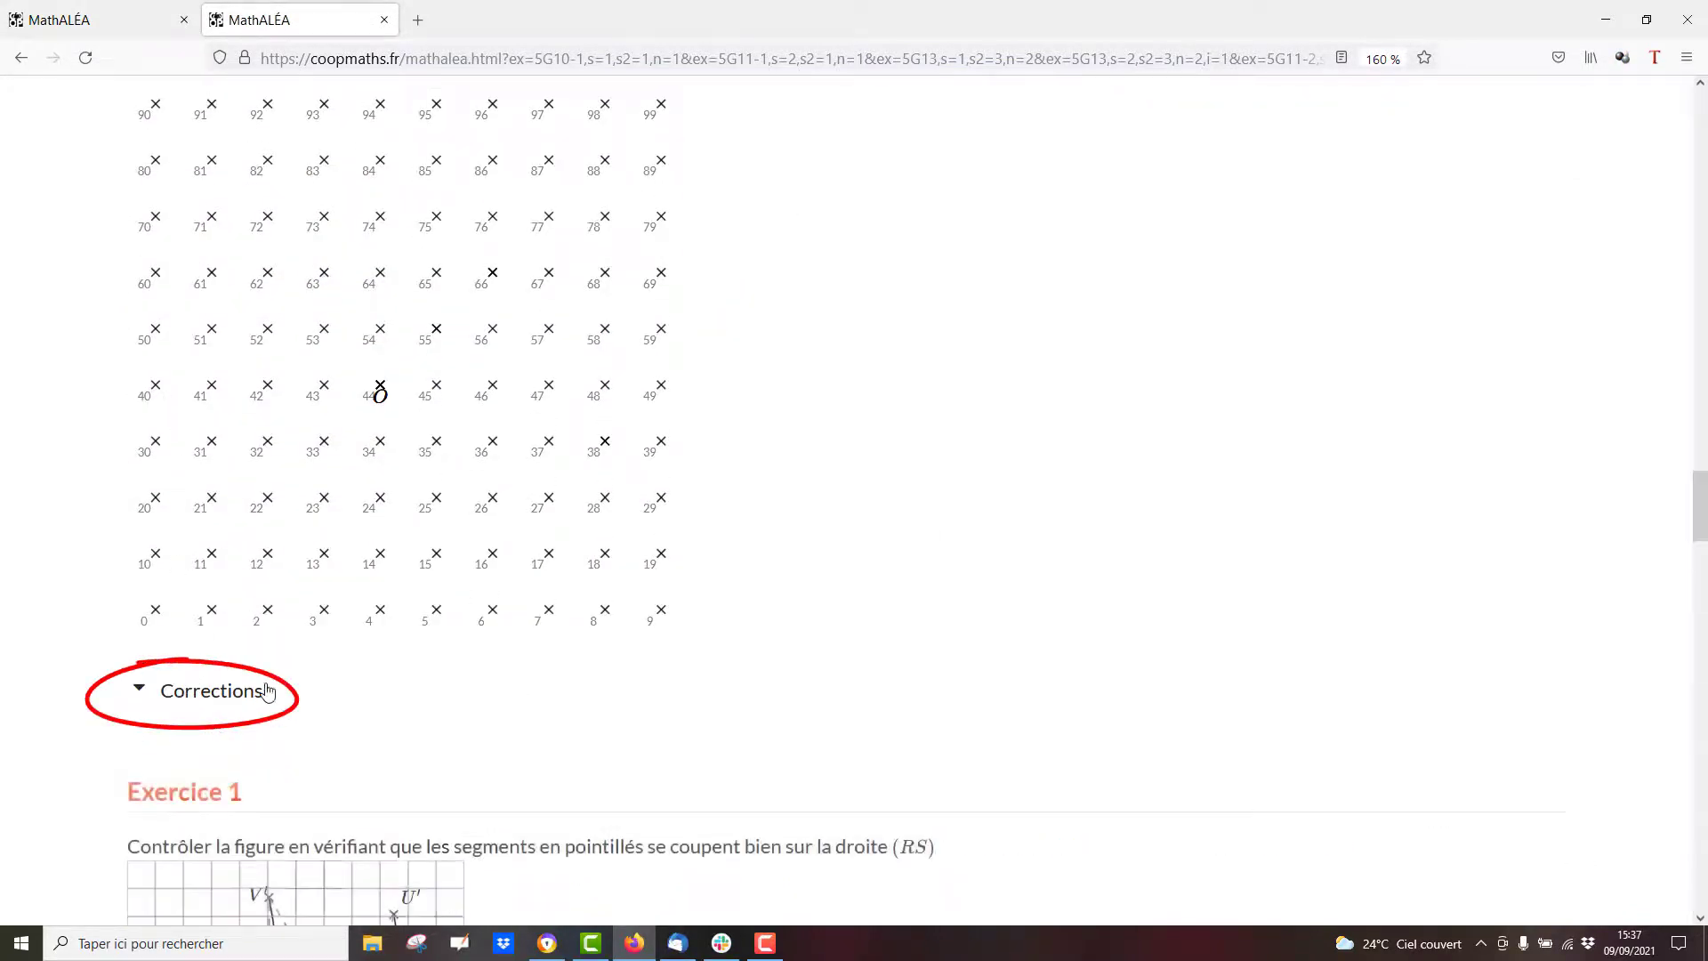
{"action": "scroll", "coordinate": [1020, 521], "scroll_direction": "down", "scroll_amount": 2}
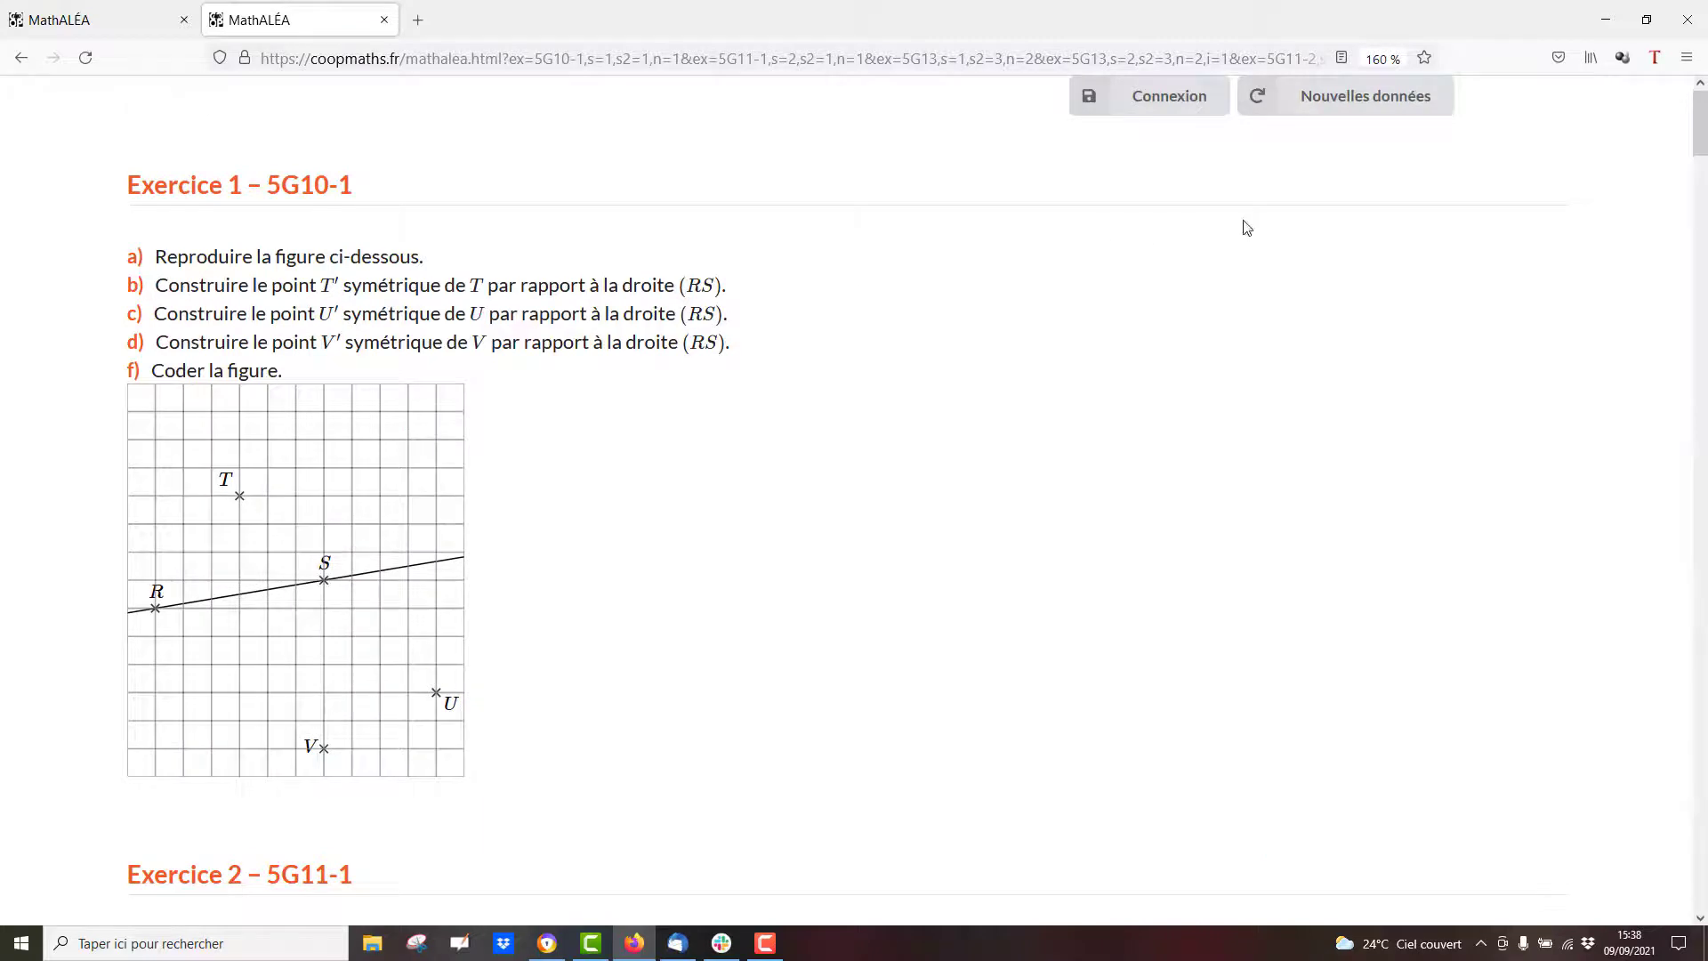
Step: Generate new data for the full-screen exercises
{"action": "left_click", "coordinate": [1339, 98]}
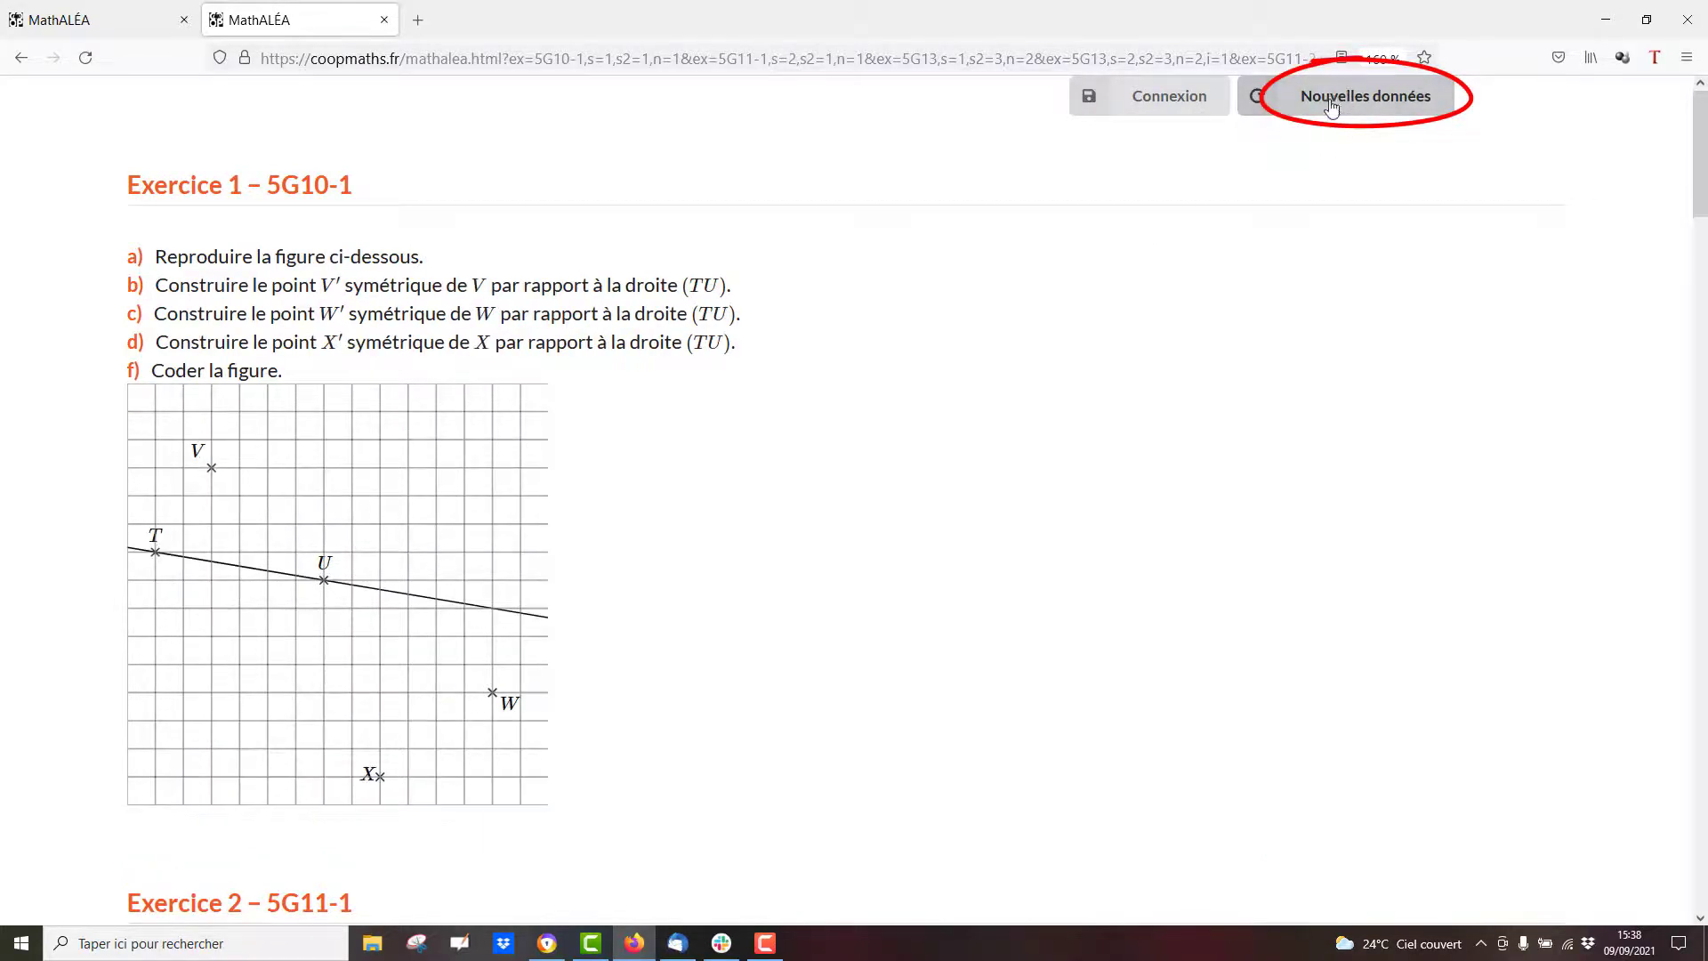
Step: Generate another set of data for the full-screen exercises and close their tab
{"action": "left_click", "coordinate": [1334, 96]}
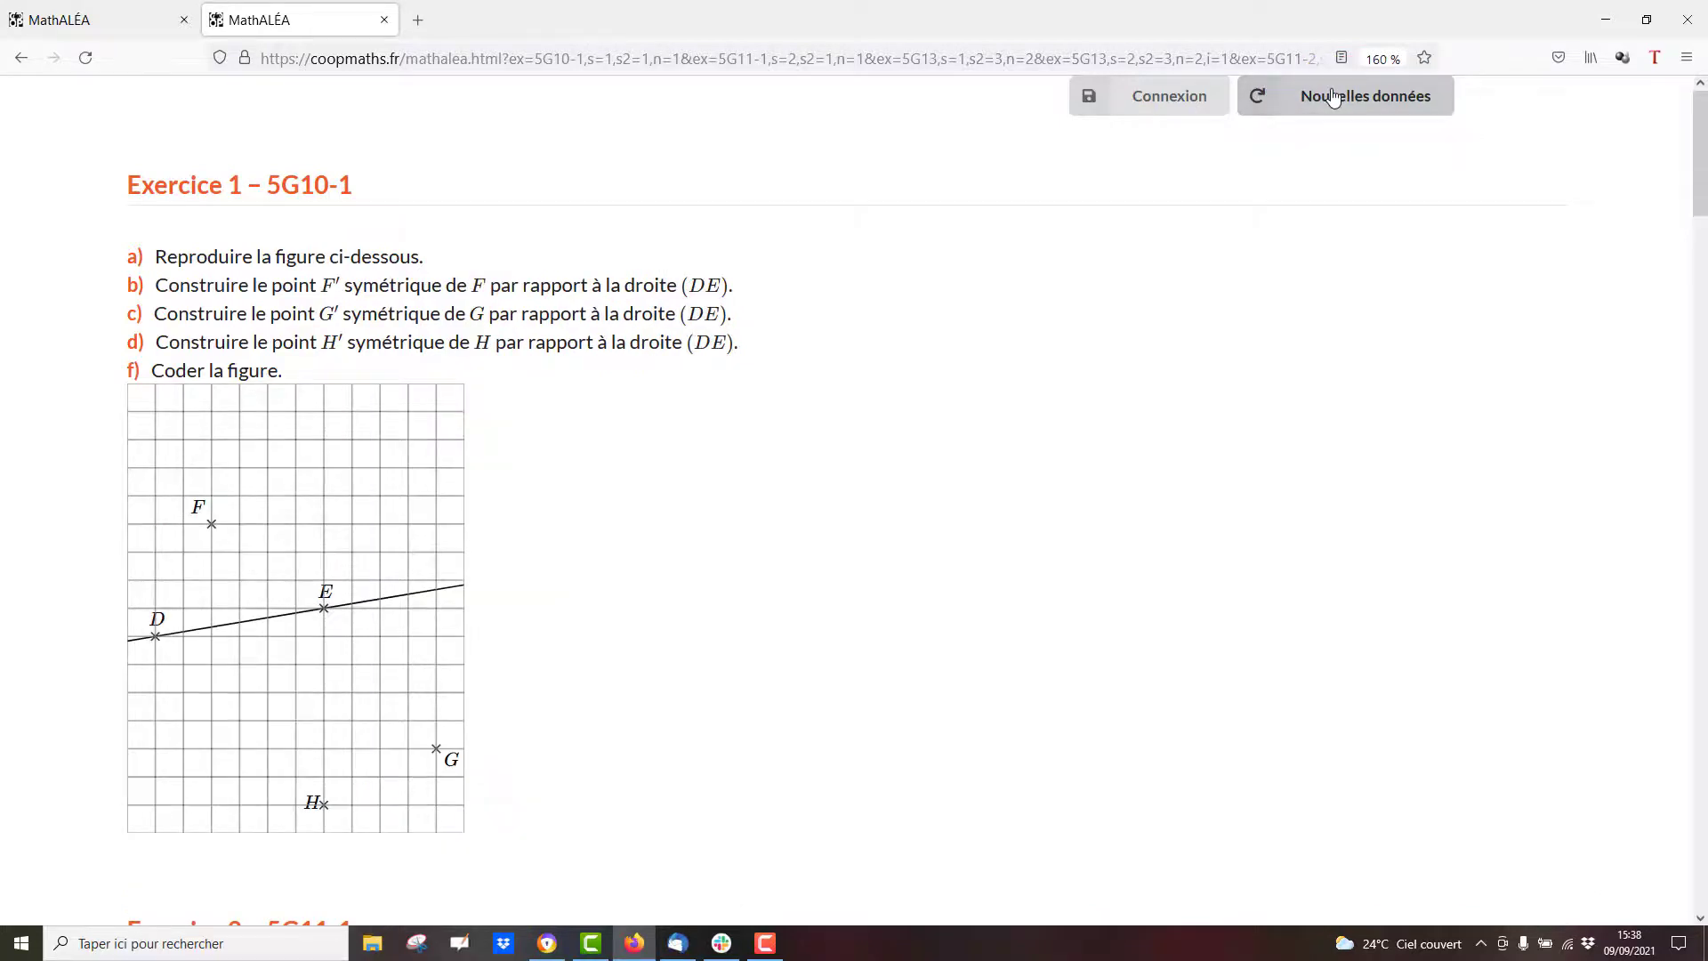
{"action": "key", "text": "ctrl+w"}
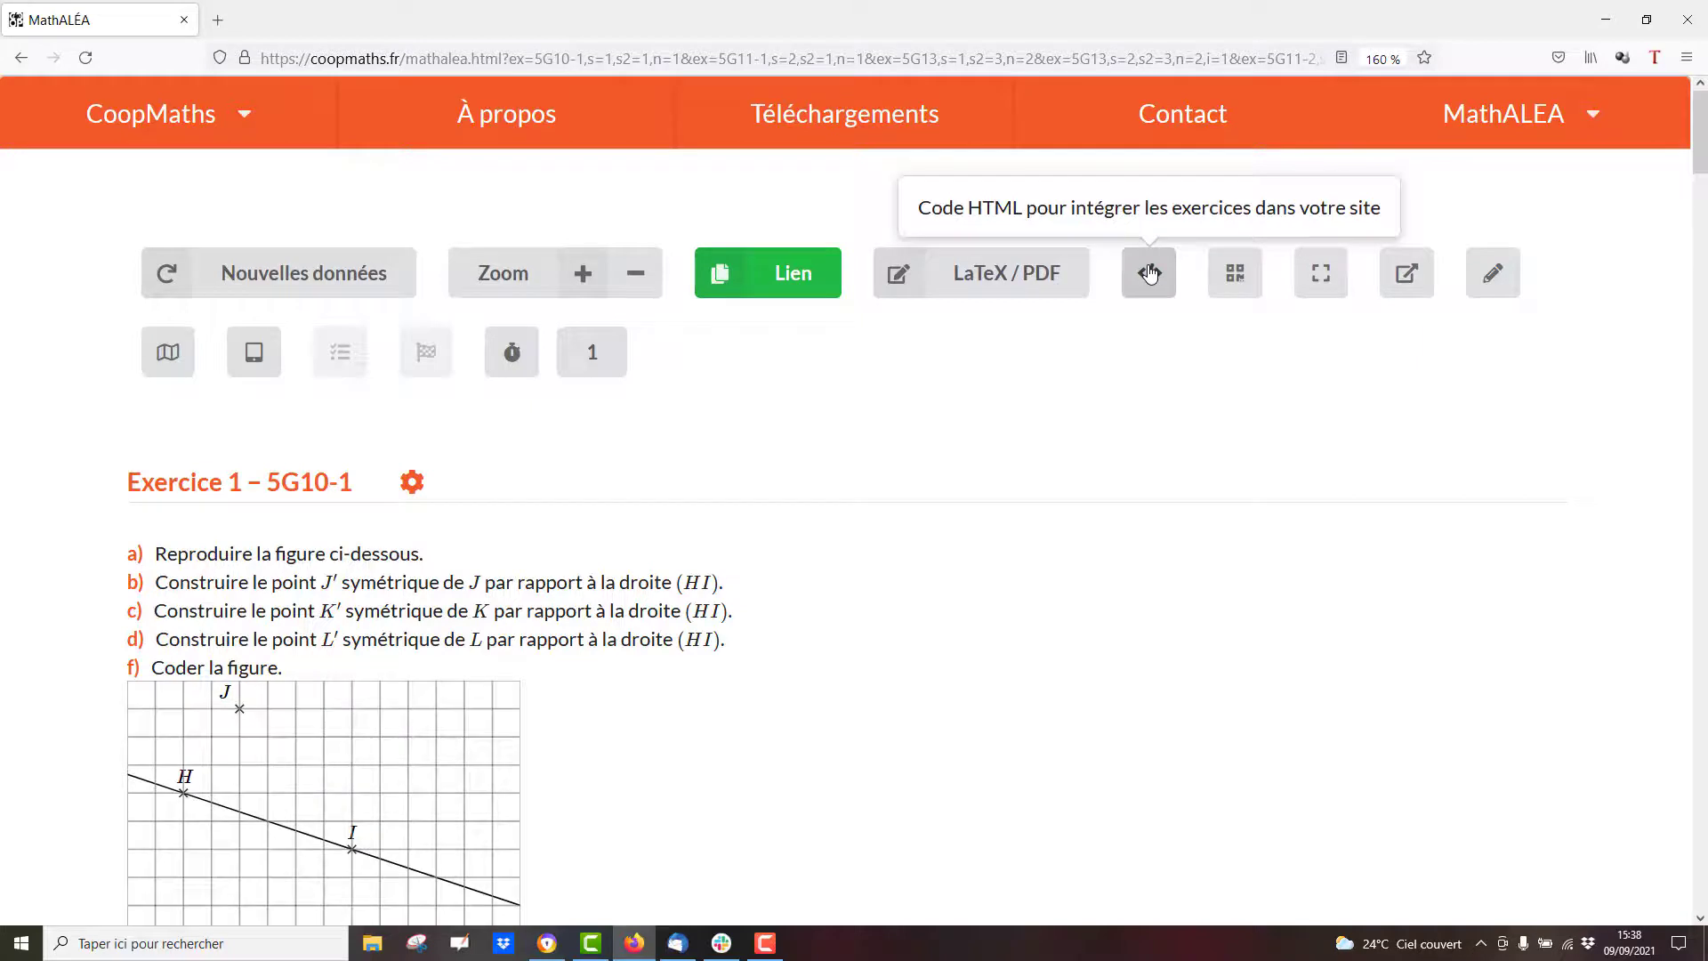
Step: Request the exercises' QR code, open the exercises in columns in a new tab, and return to the configuration page
{"action": "left_click", "coordinate": [1236, 273]}
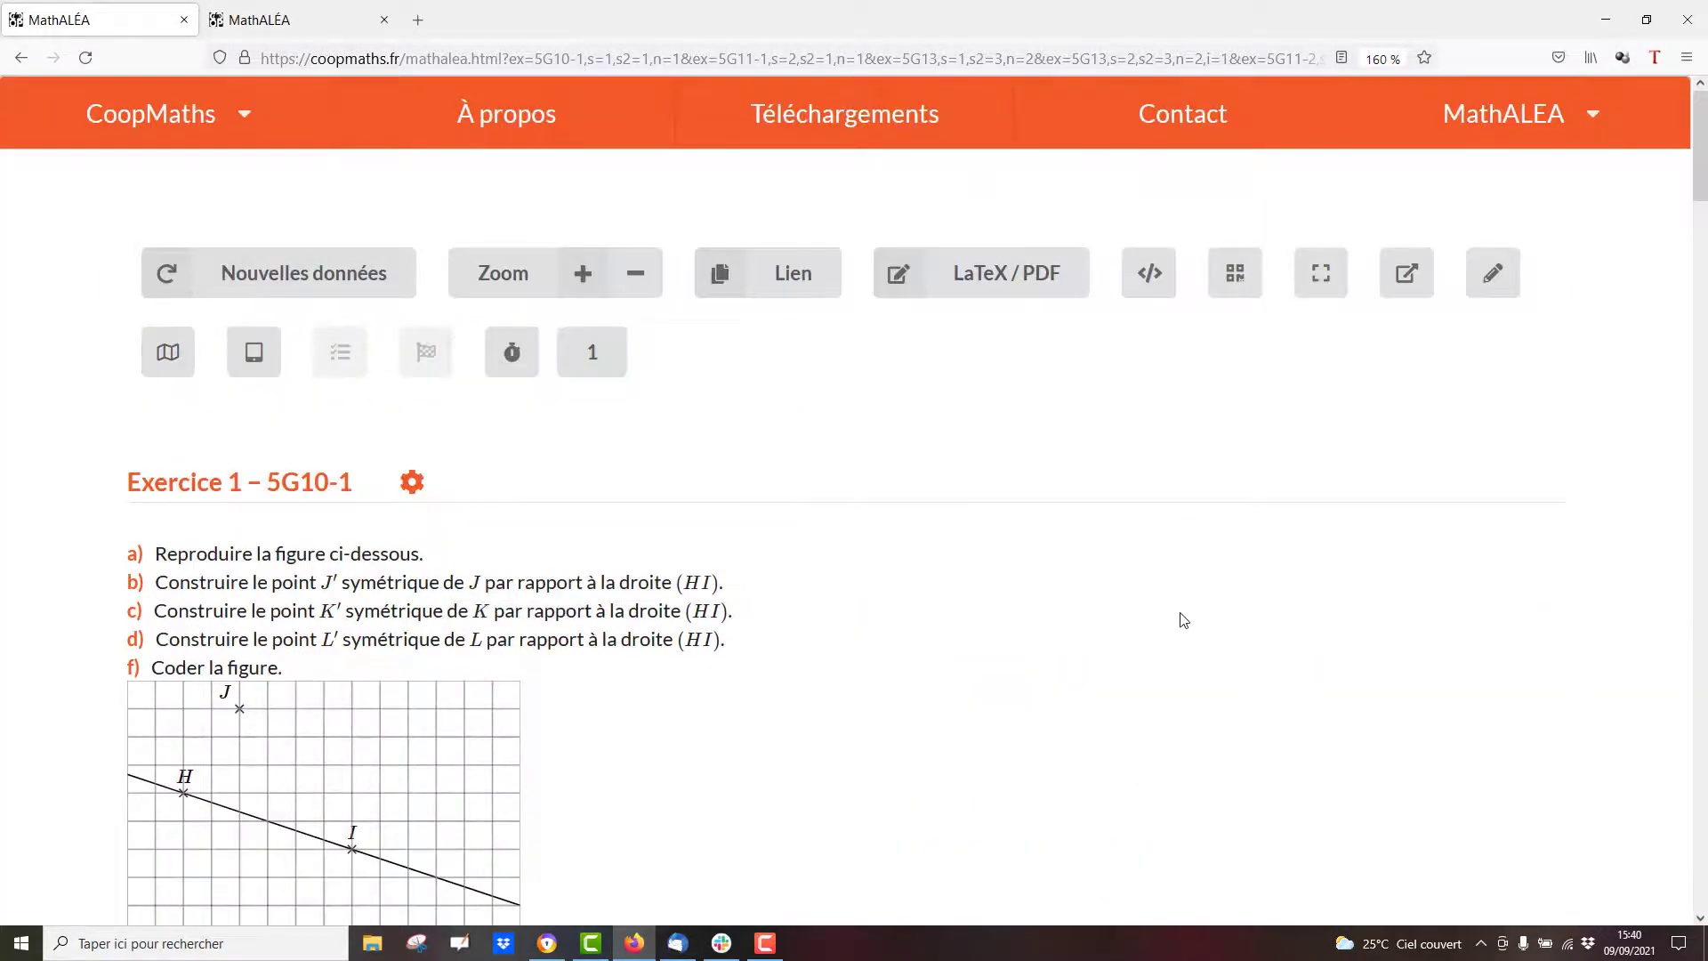
{"action": "scroll", "coordinate": [1183, 614], "scroll_direction": "down", "scroll_amount": 2}
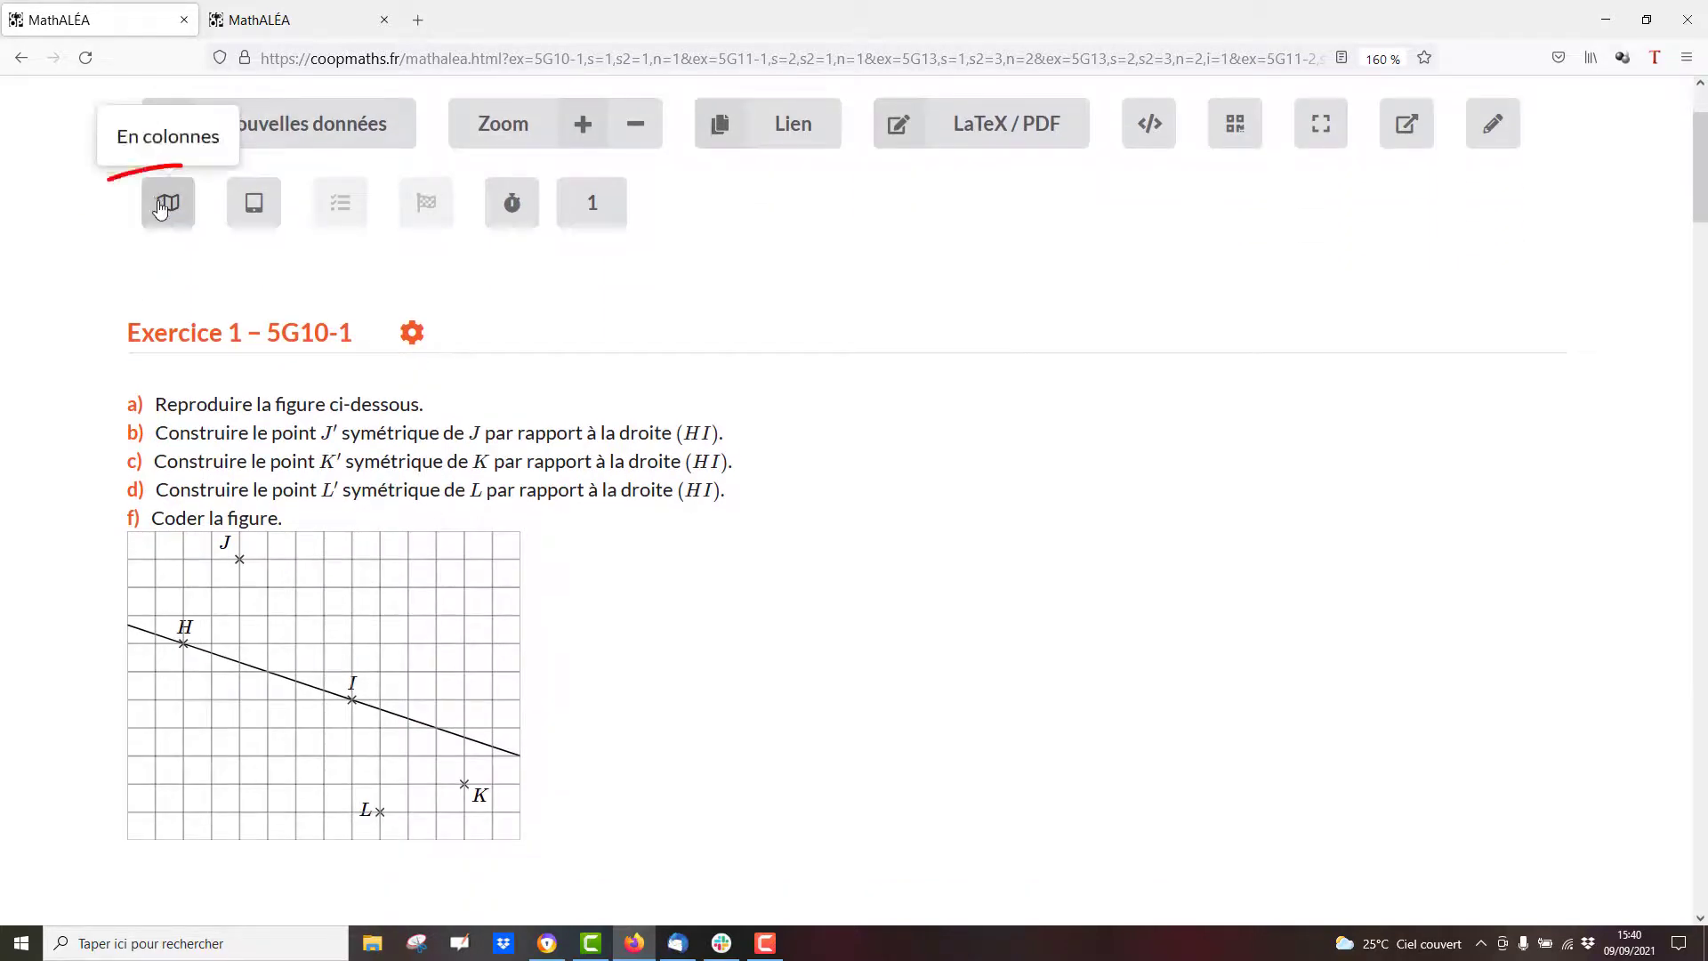
{"action": "left_click", "coordinate": [163, 206]}
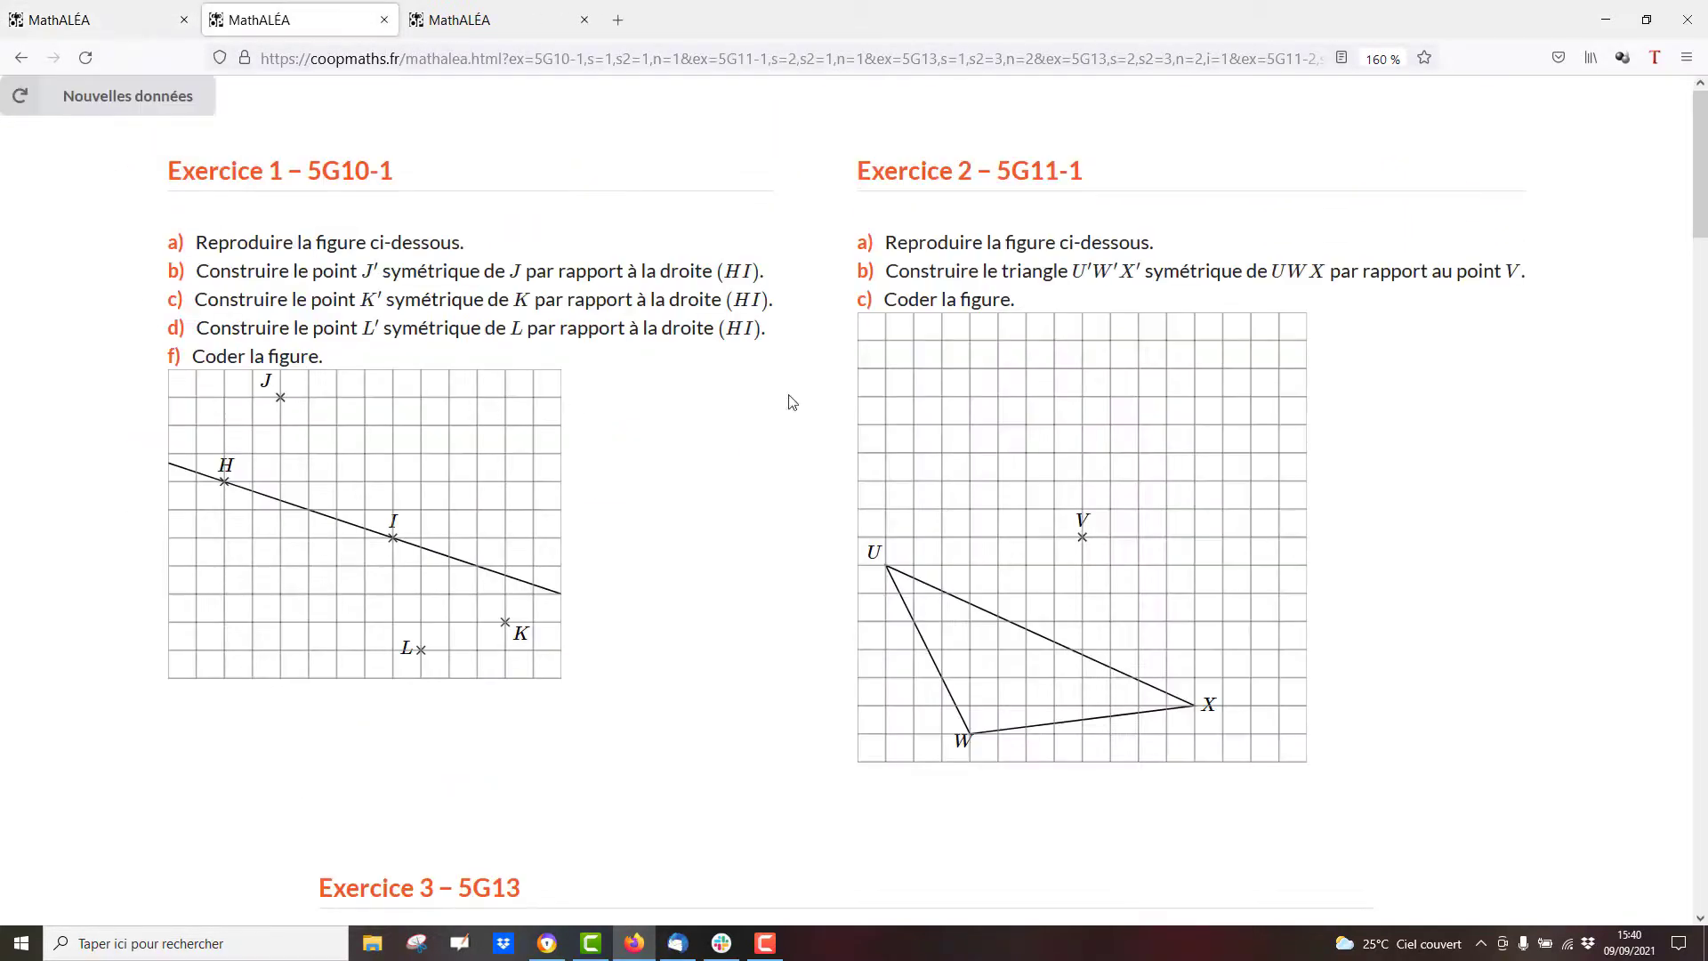
{"action": "key", "text": "ctrl+Page_Up"}
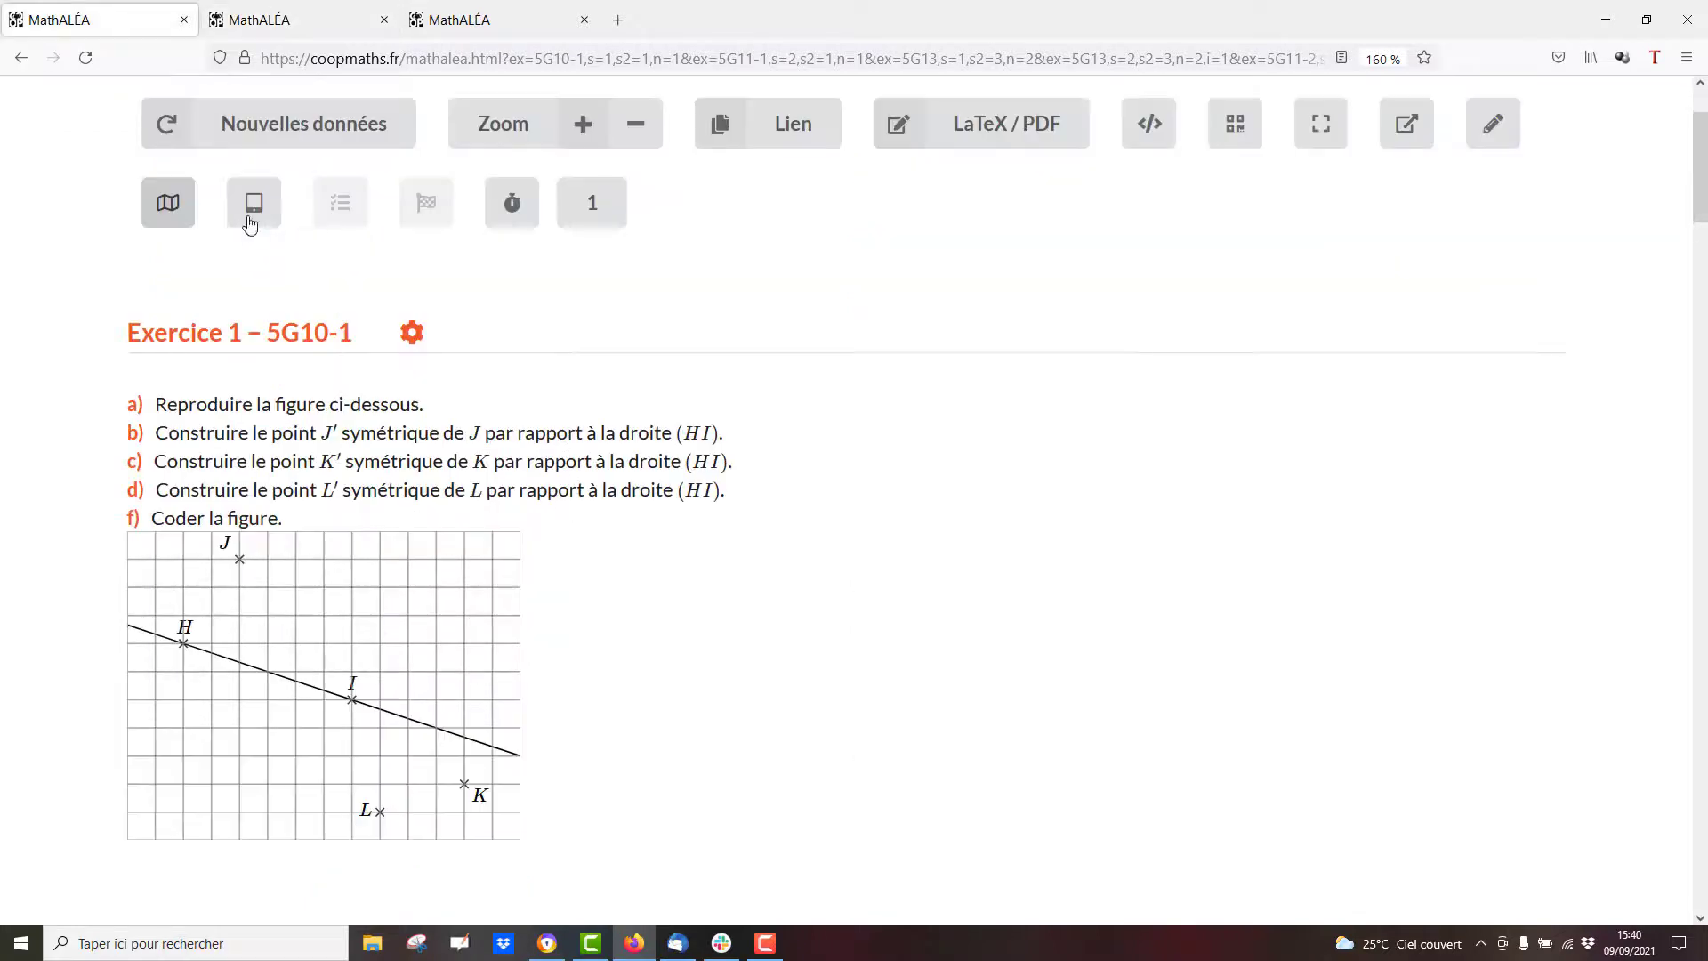
Step: Open the exercises in the tablet layout with large text in a new tab, and close the tablet and column view tabs
{"action": "scroll", "coordinate": [218, 311], "scroll_direction": "up", "scroll_amount": 2}
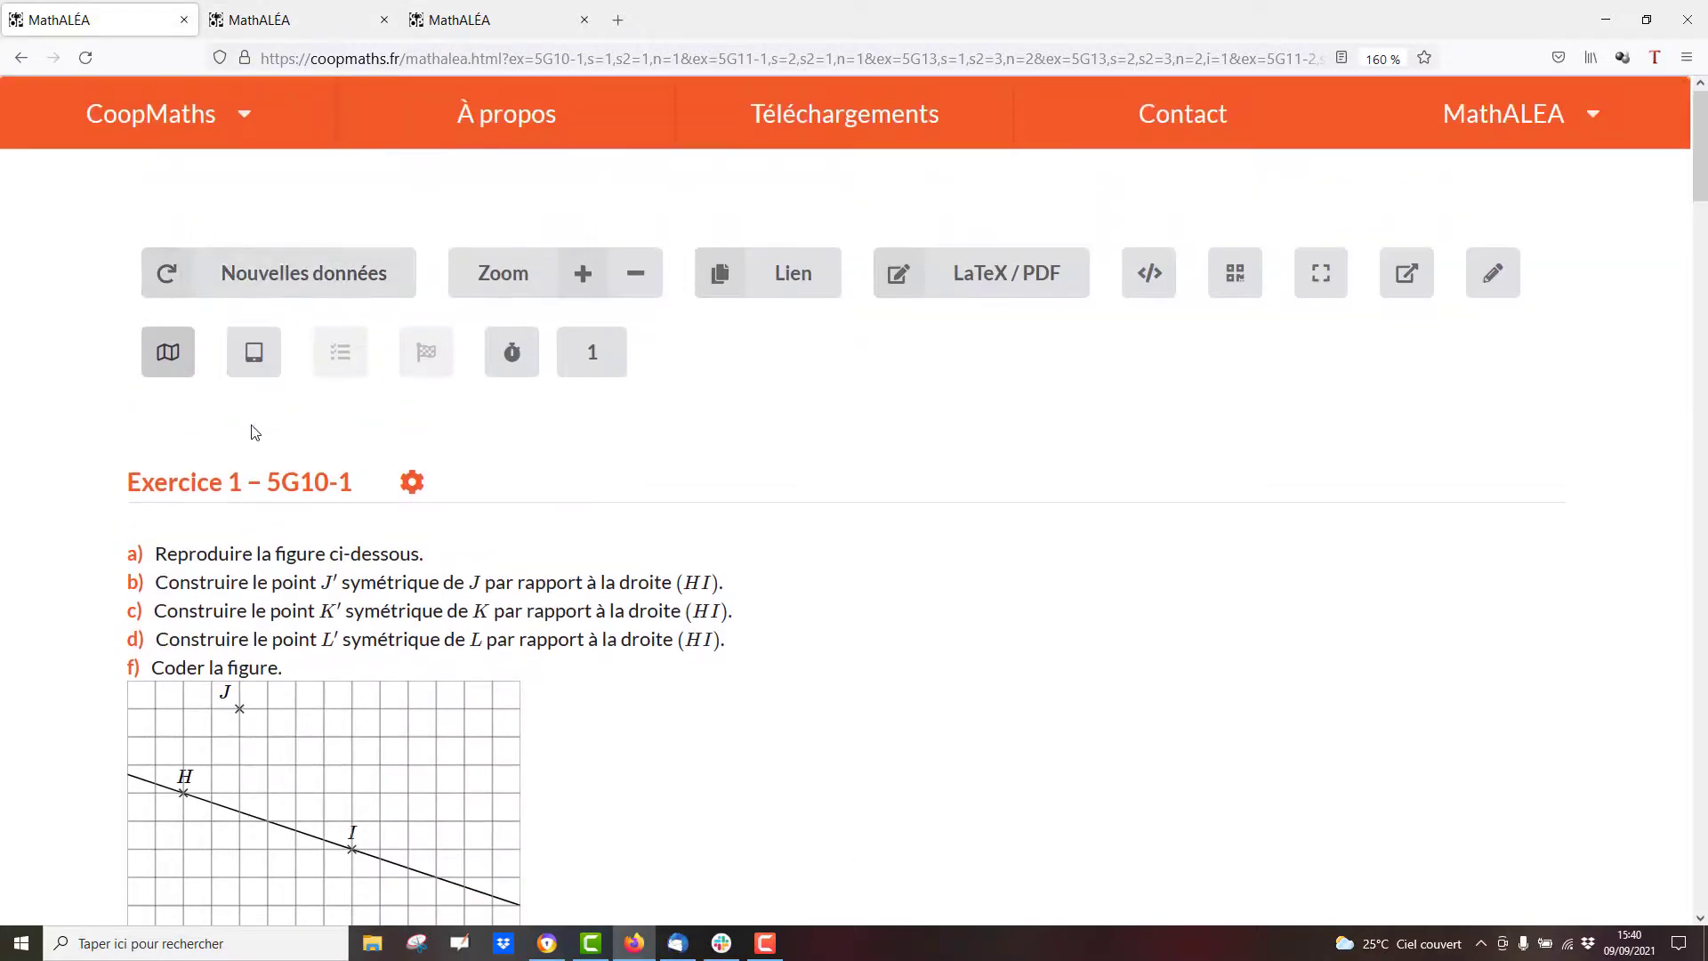
{"action": "left_click", "coordinate": [254, 354]}
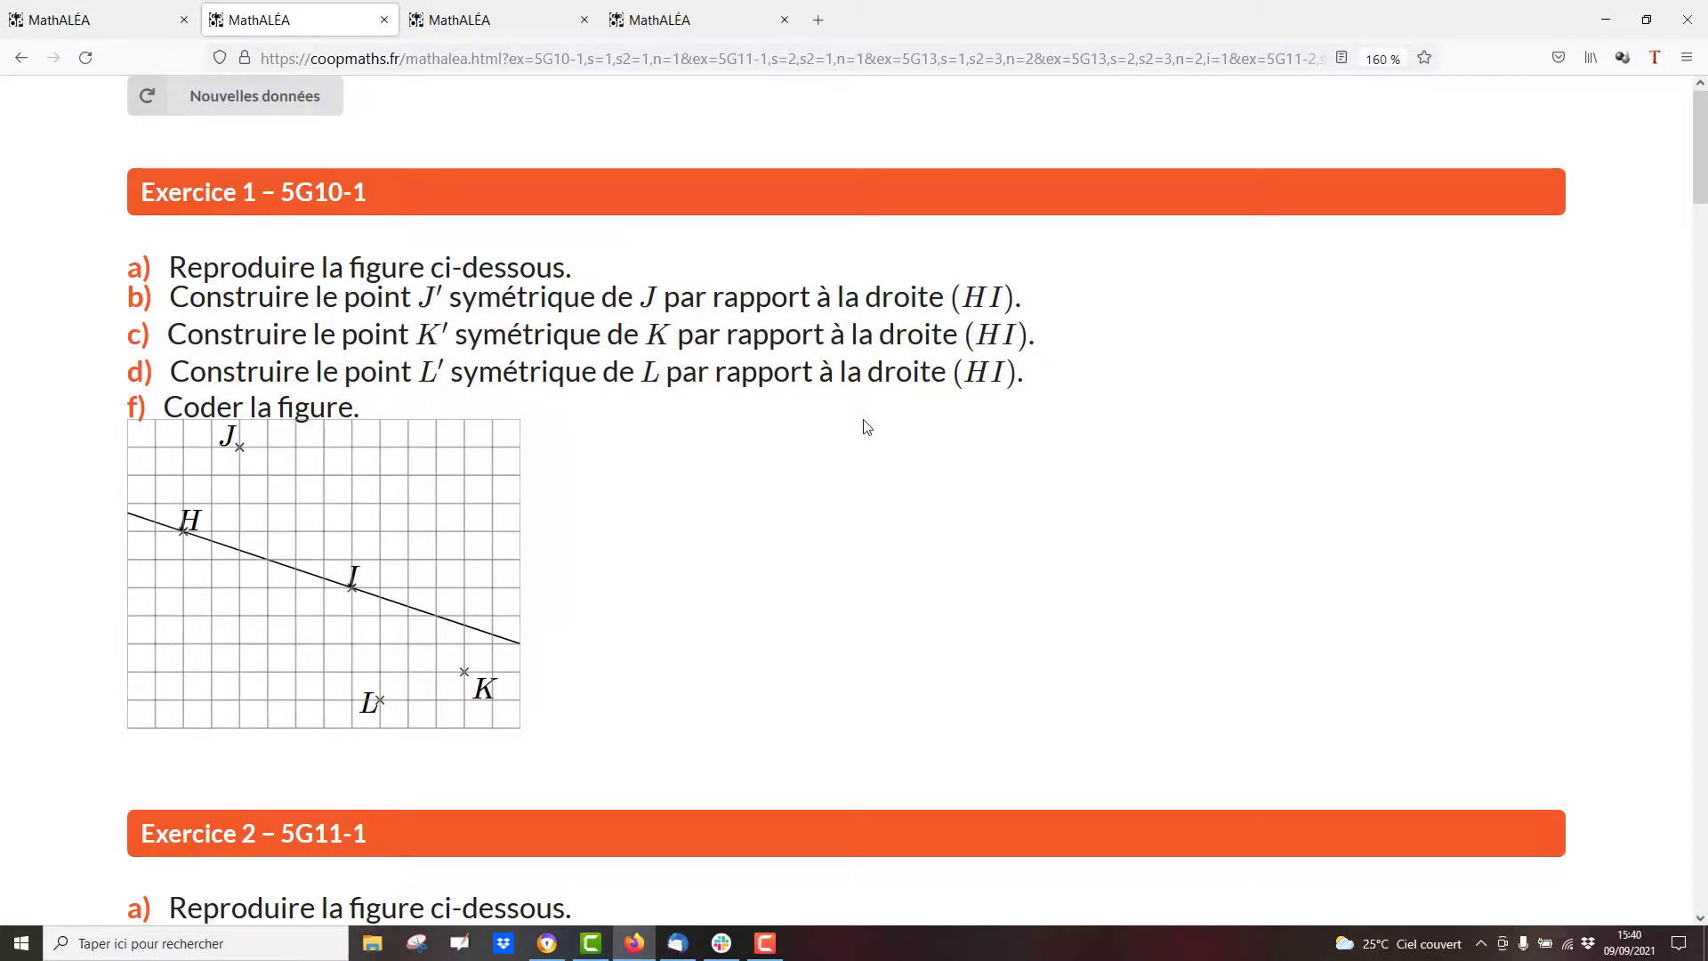
{"action": "key", "text": "ctrl+w"}
{"action": "key", "text": "ctrl+w"}
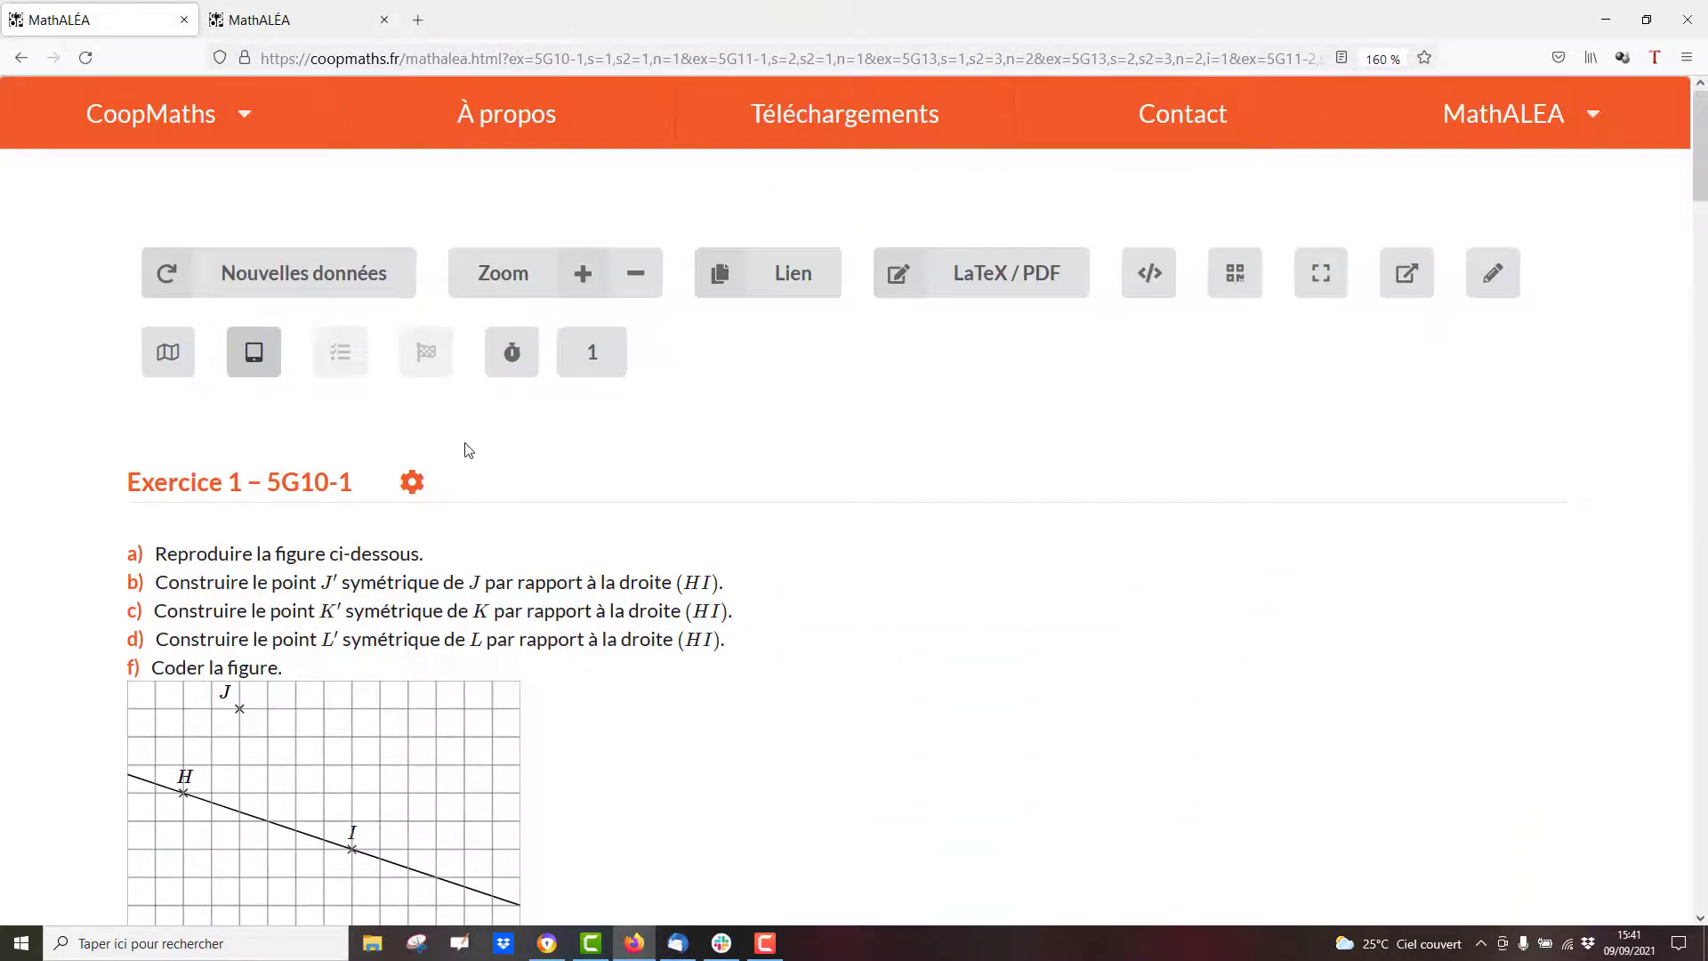